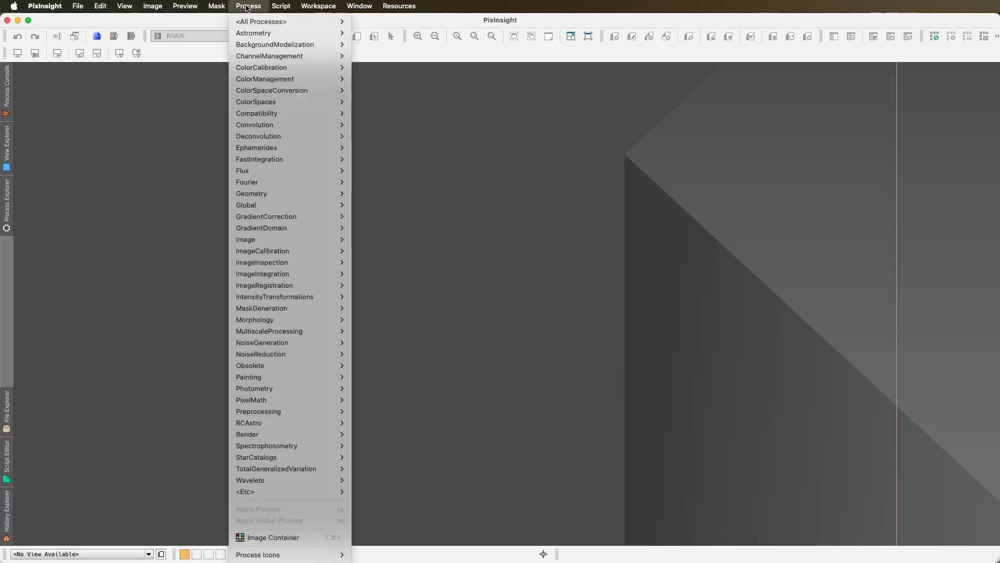
Open the StarAlignment process and add all .xisf frames from the My_Documents/NGC7331/Red folder as target images
{"action": "mouse_move", "coordinate": [283, 289]}
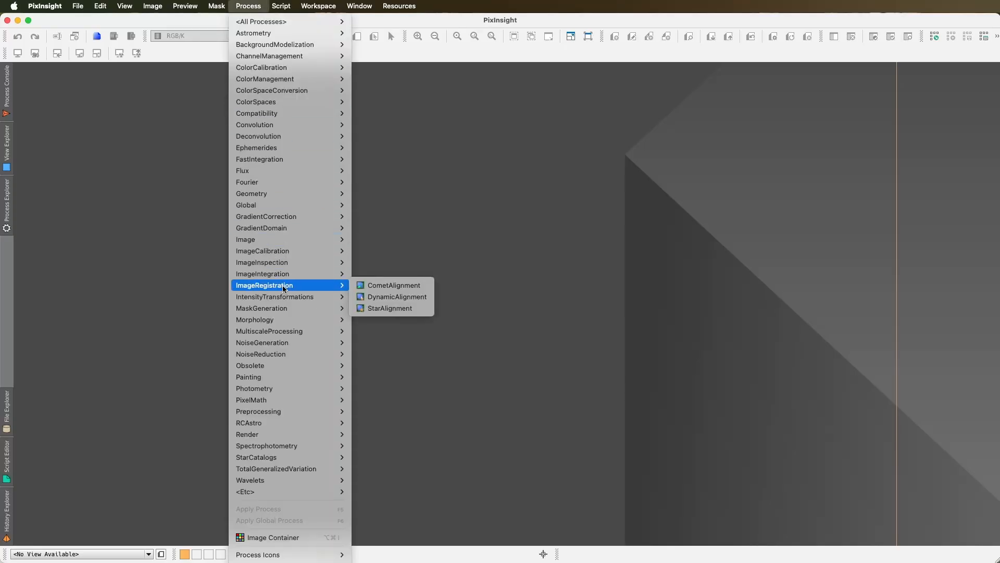
{"action": "left_click", "coordinate": [377, 310]}
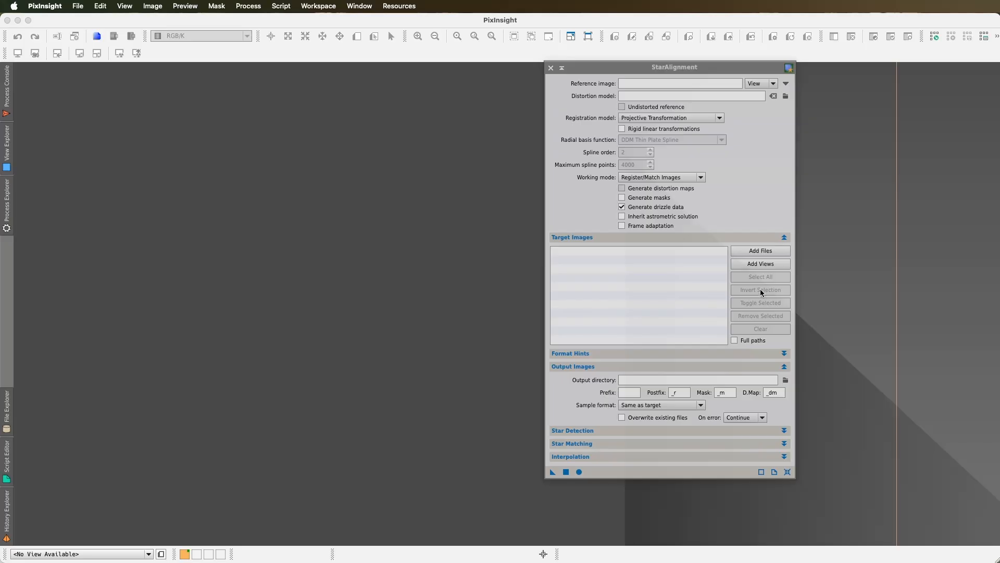
{"action": "left_click", "coordinate": [764, 251]}
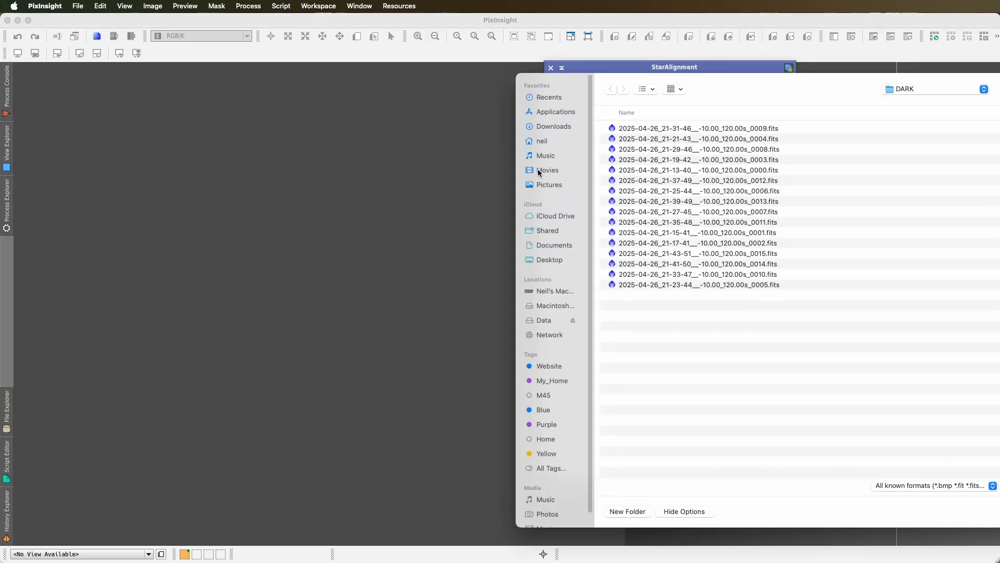
{"action": "left_click", "coordinate": [542, 142]}
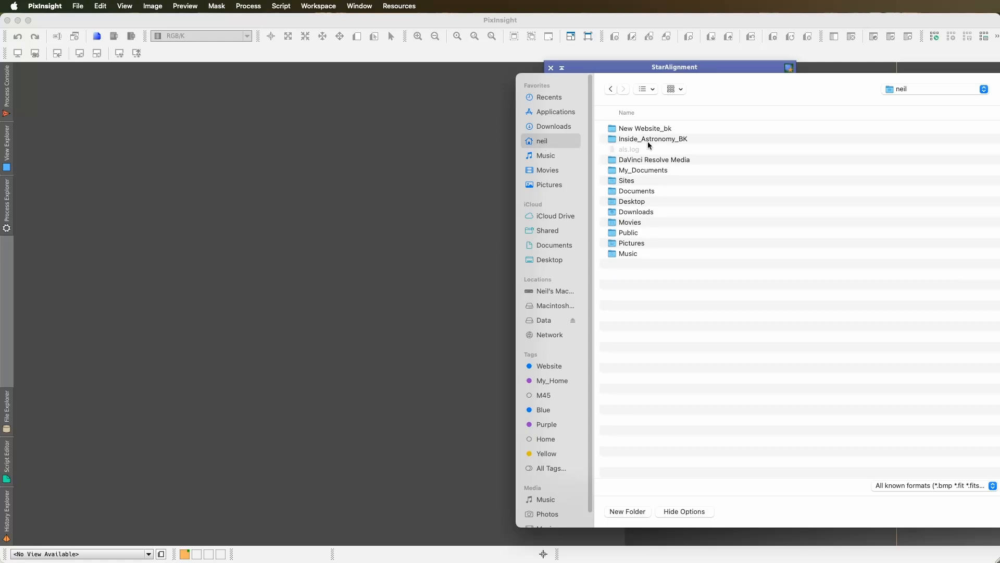
{"action": "double_click", "coordinate": [661, 171]}
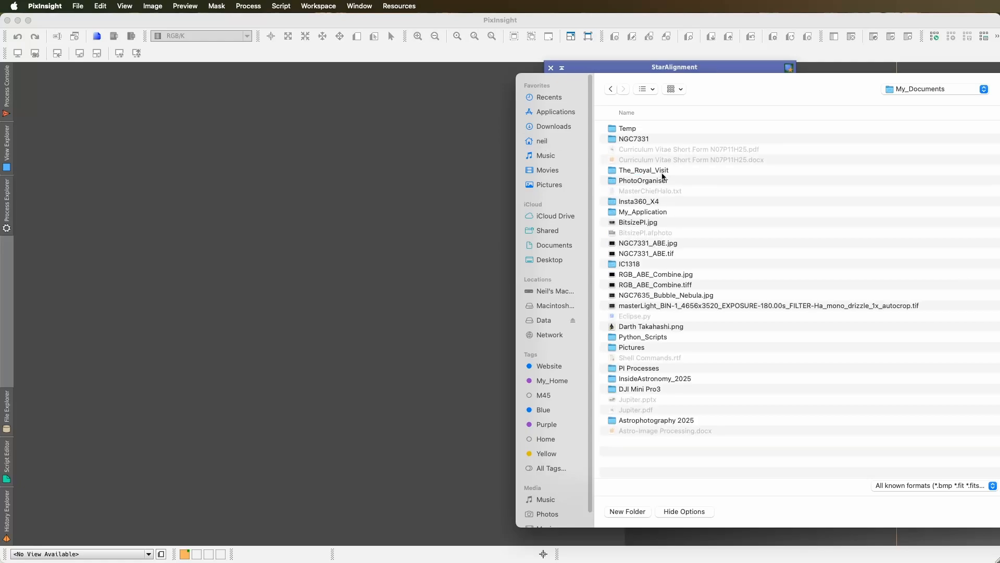
{"action": "double_click", "coordinate": [626, 139]}
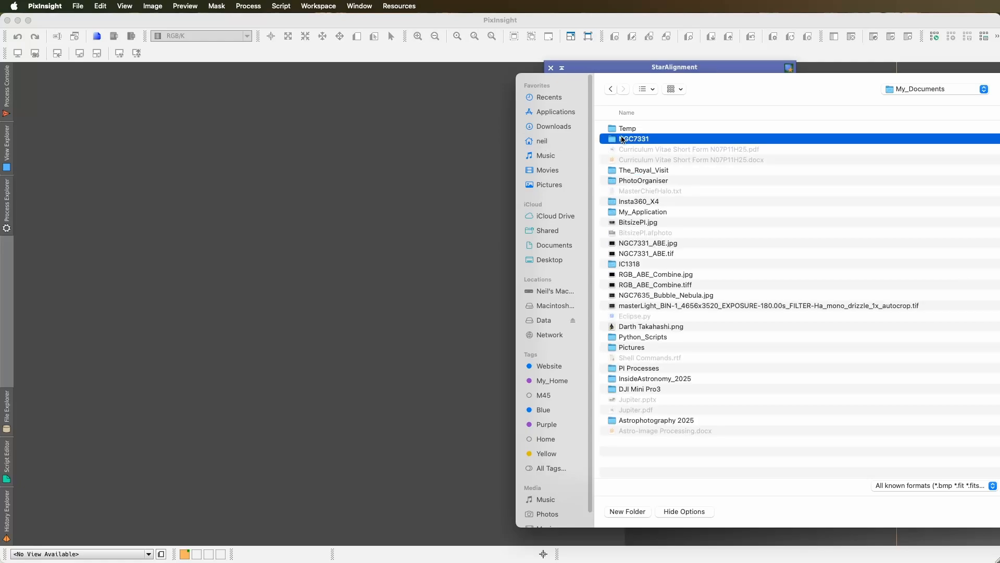
{"action": "double_click", "coordinate": [636, 191]}
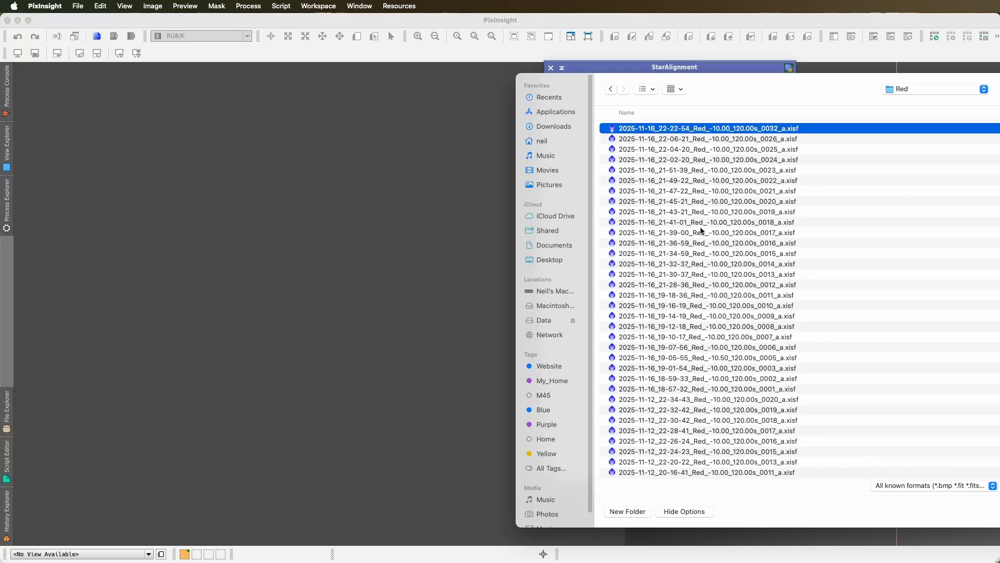
{"action": "scroll", "coordinate": [702, 230], "scroll_direction": "down", "scroll_amount": 5}
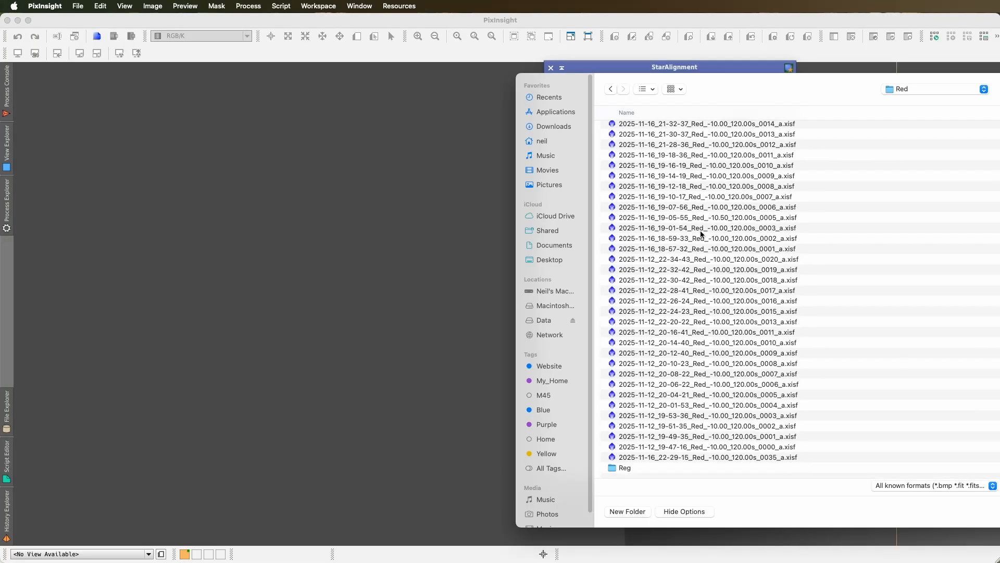
{"action": "left_click", "coordinate": [709, 457], "text": "shift"}
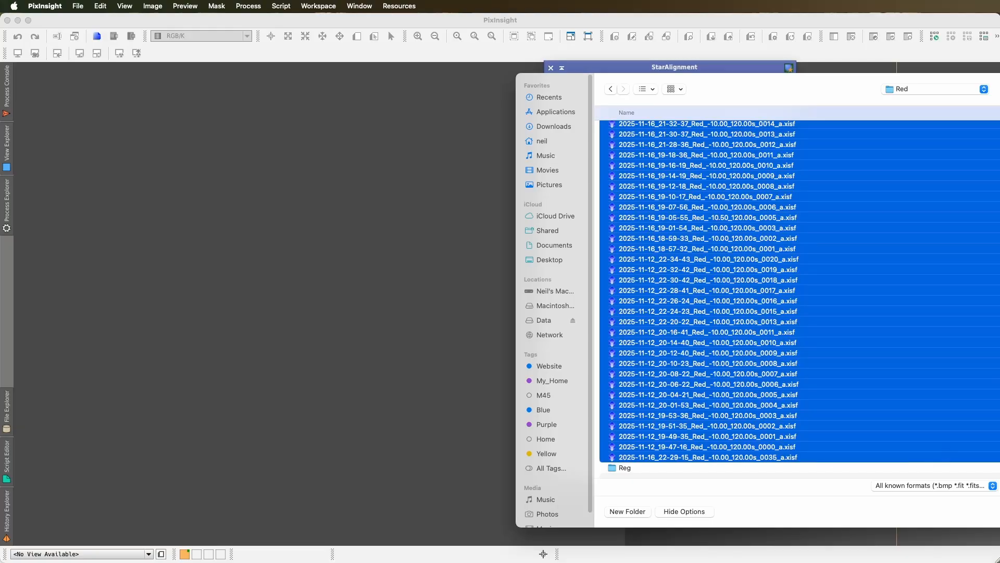
{"action": "left_click", "coordinate": [999, 511]}
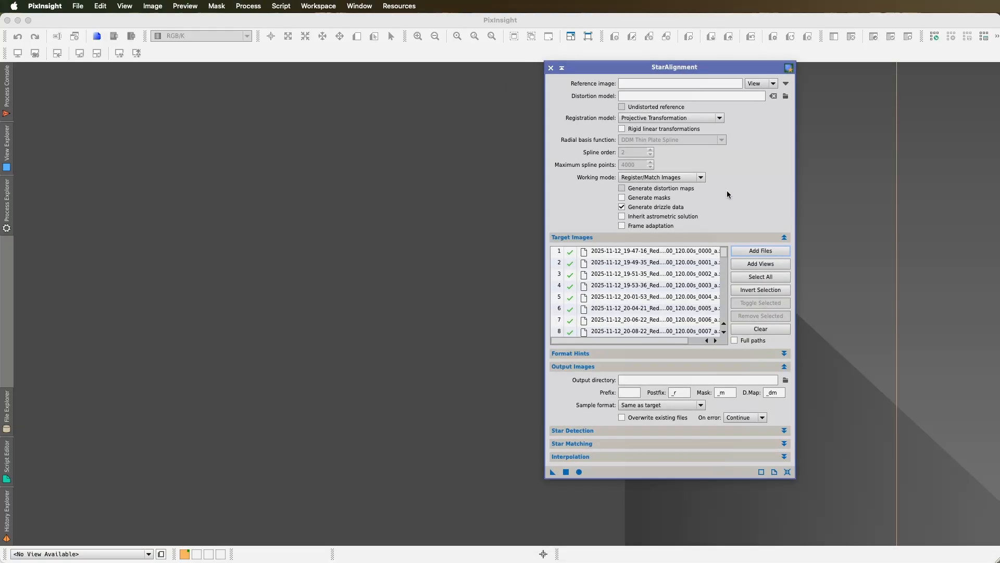
Set the StarAlignment reference image to the file 2025-11-12_22-26-24_Red_-10.00_120.00s_0016_a.xisf
{"action": "left_click", "coordinate": [773, 84]}
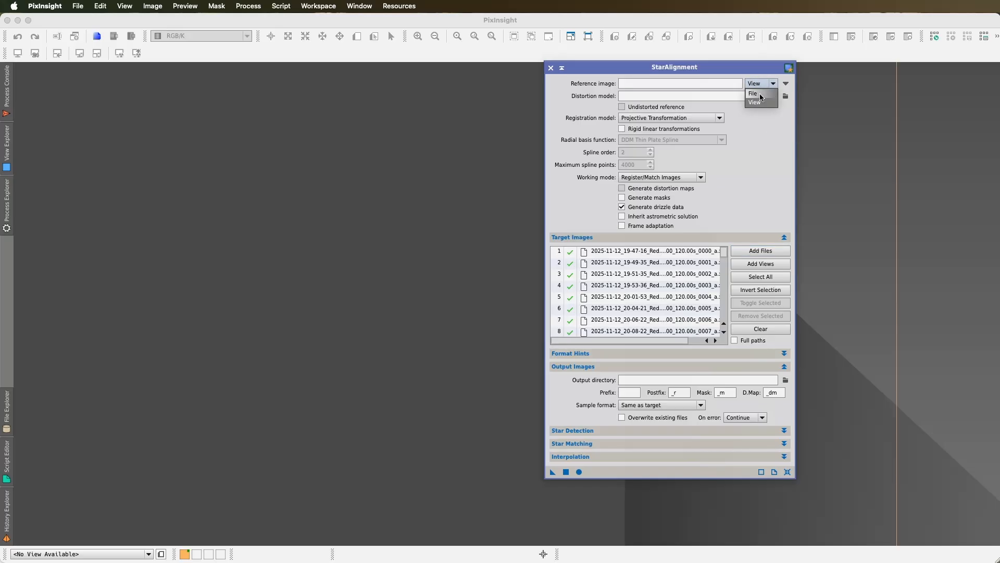
{"action": "left_click", "coordinate": [760, 94]}
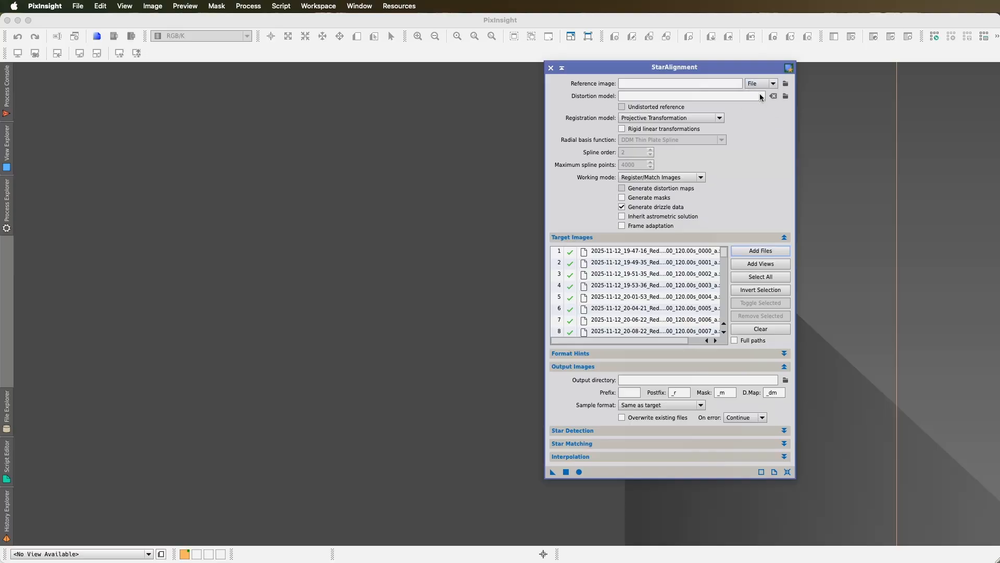
{"action": "left_click", "coordinate": [786, 84]}
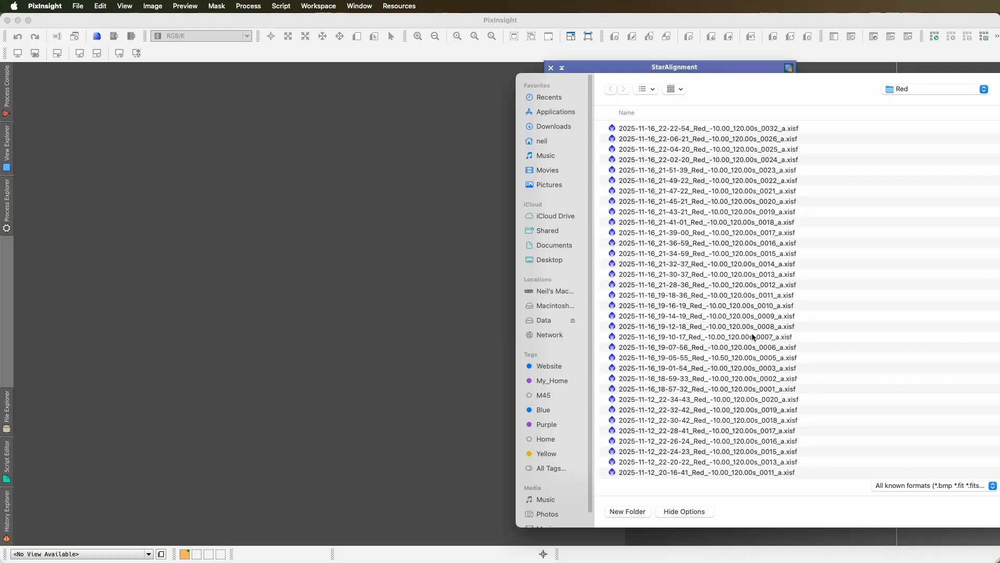
{"action": "left_click", "coordinate": [752, 440]}
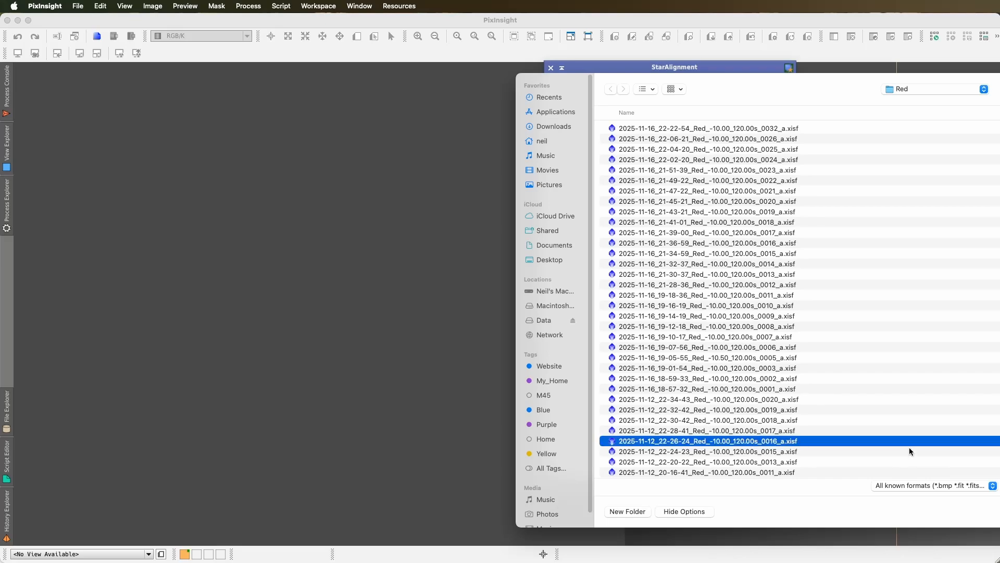
{"action": "key", "text": "Return"}
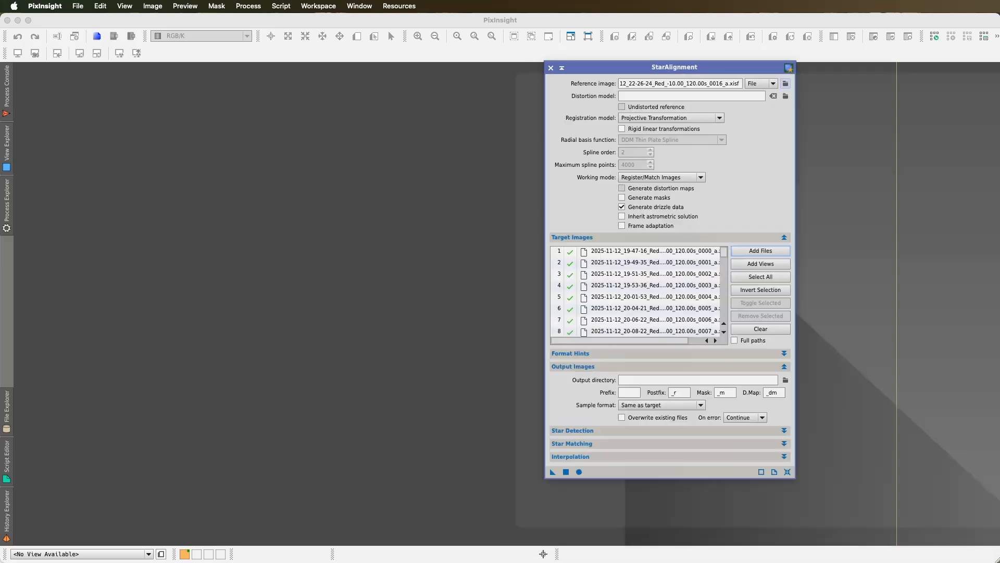
Set the output directory to the Reg folder inside NGC7331/Red and run StarAlignment globally
{"action": "left_click", "coordinate": [785, 380]}
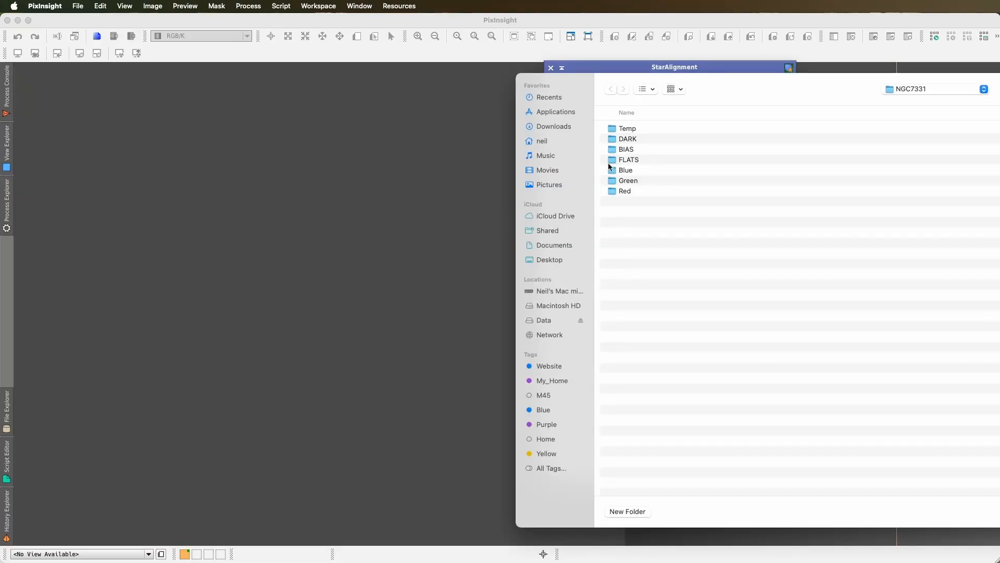
{"action": "double_click", "coordinate": [634, 190]}
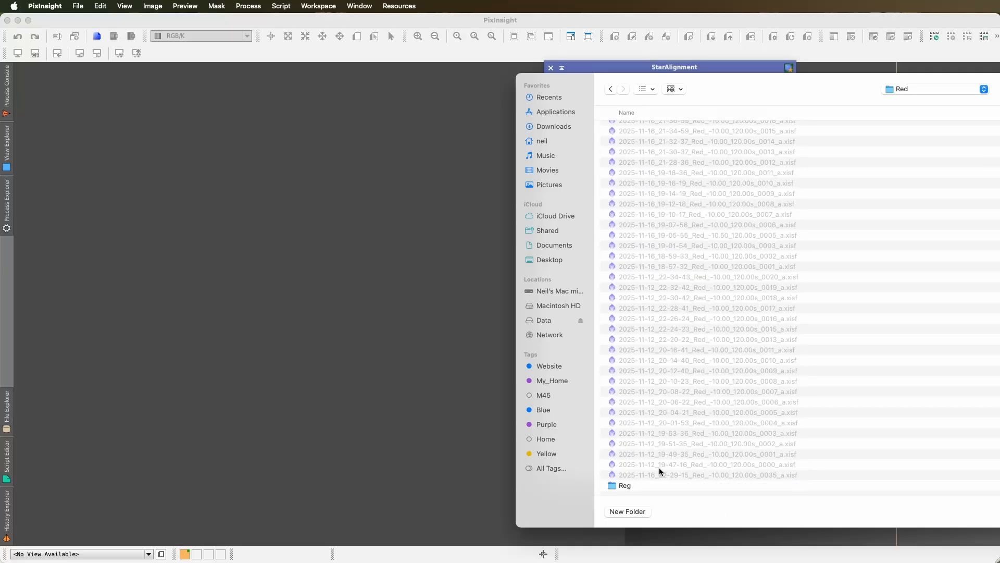
{"action": "double_click", "coordinate": [651, 484]}
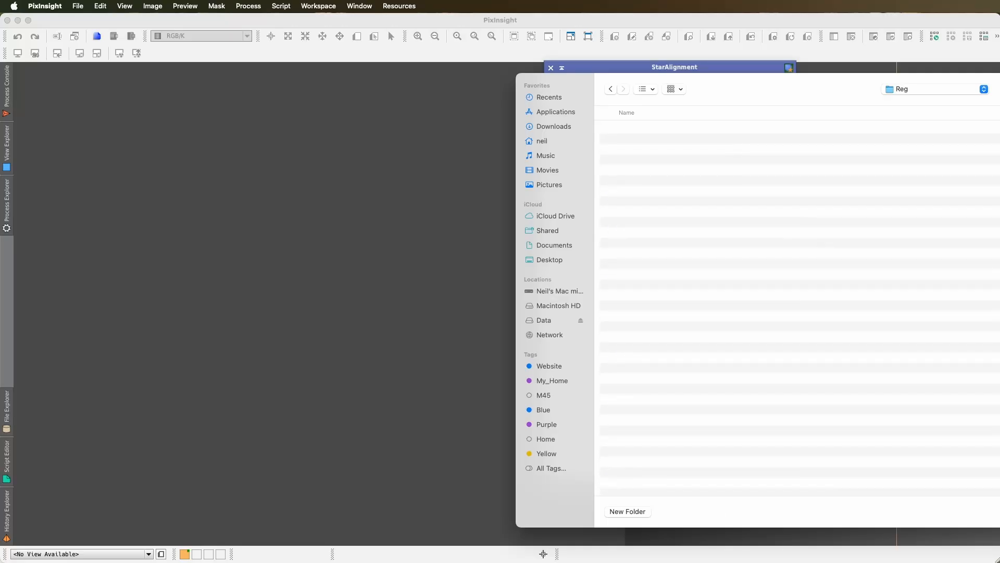
{"action": "key", "text": "Return"}
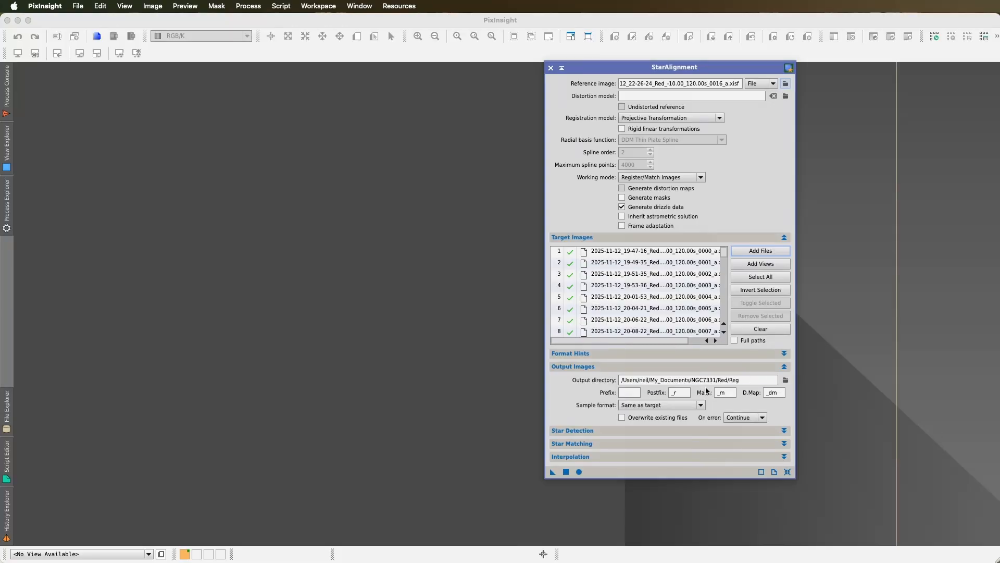
{"action": "left_click", "coordinate": [579, 472]}
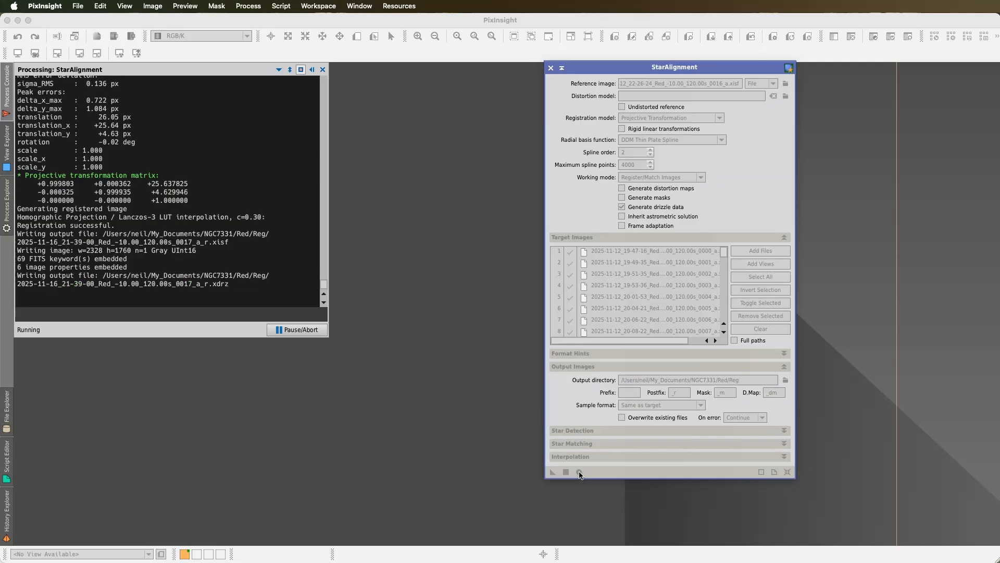
Switch to Finder and examine the registered files in the Reg folder inside NGC7331/Red
{"action": "left_click", "coordinate": [259, 44]}
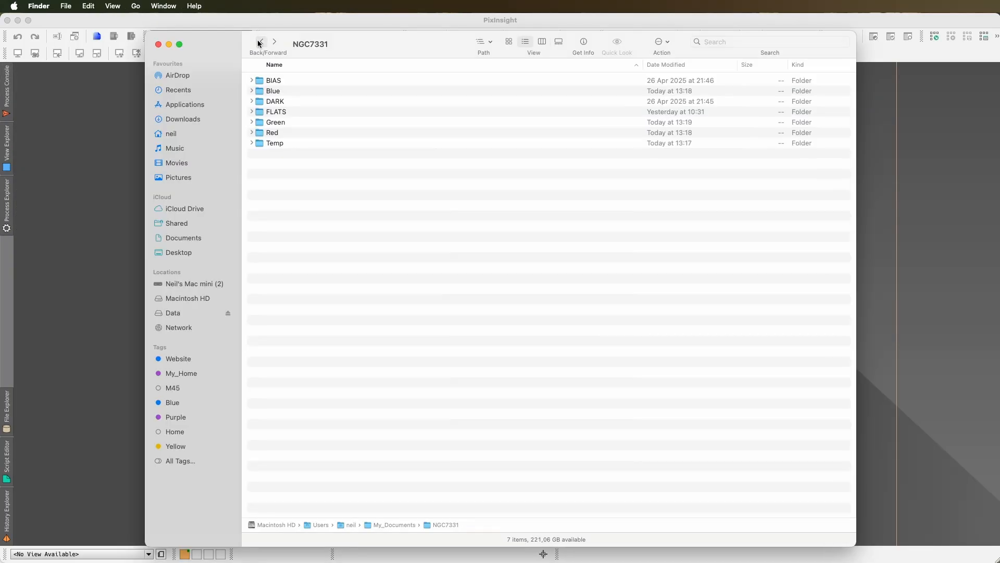
{"action": "double_click", "coordinate": [280, 135]}
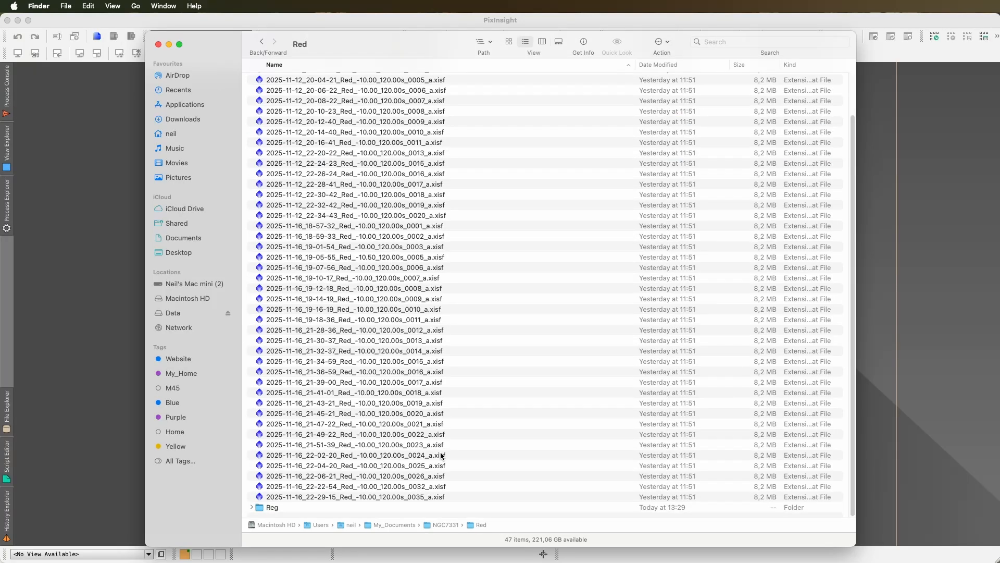
{"action": "double_click", "coordinate": [273, 508]}
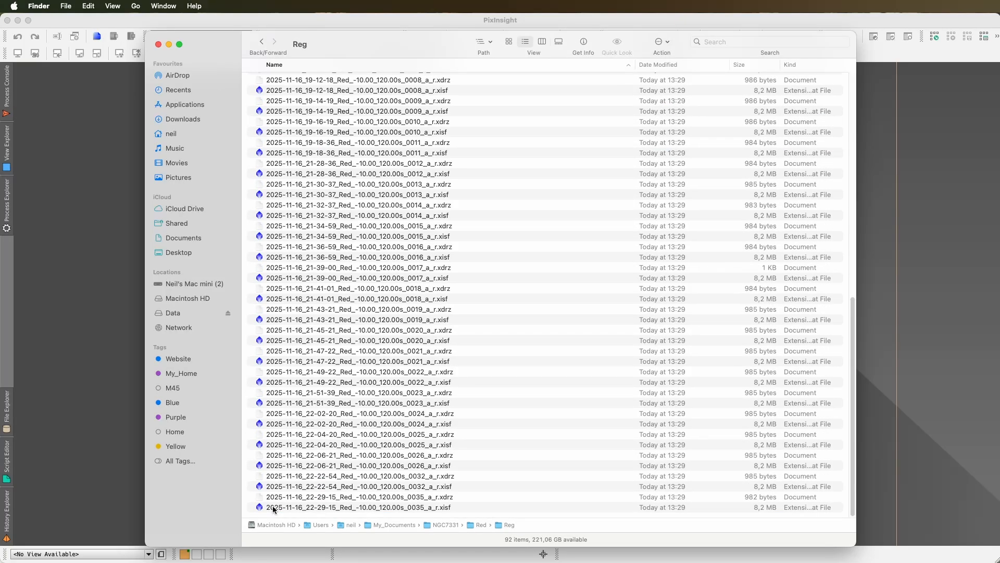
{"action": "scroll", "coordinate": [457, 177], "scroll_direction": "up", "scroll_amount": 10}
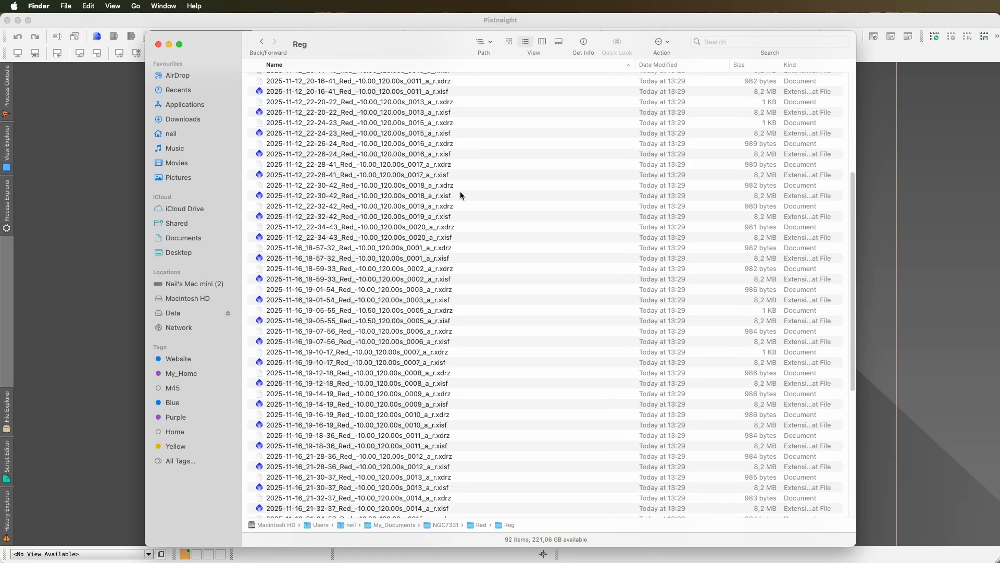
{"action": "scroll", "coordinate": [366, 212], "scroll_direction": "down", "scroll_amount": 10}
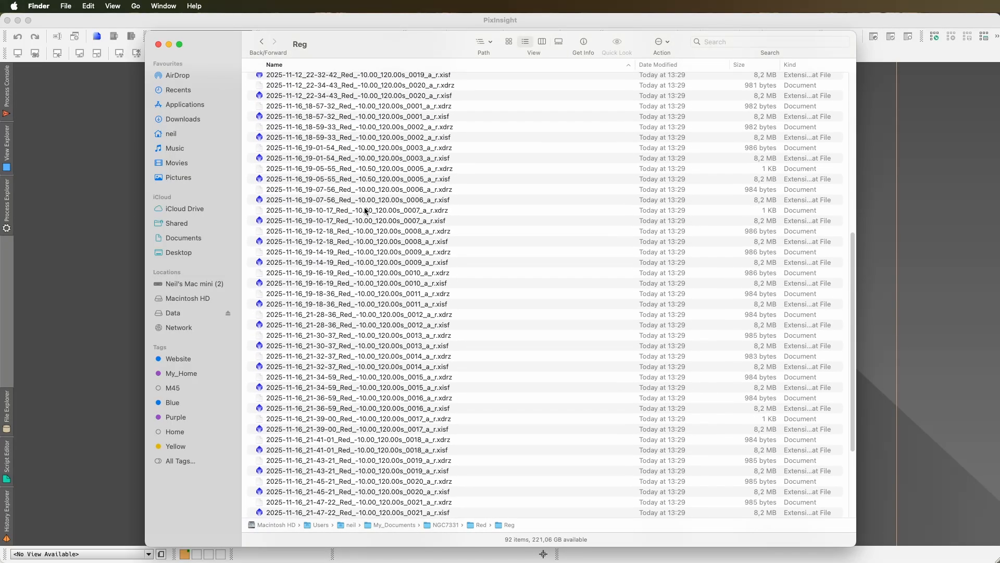
{"action": "scroll", "coordinate": [366, 213], "scroll_direction": "up", "scroll_amount": 10}
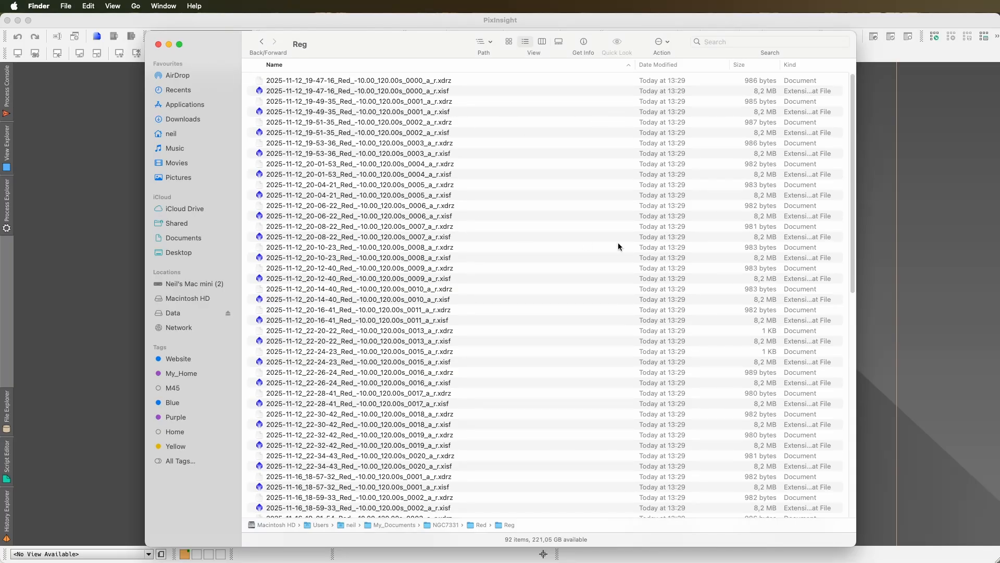
Switch back to PixInsight, move the collapsed StarAlignment window aside and open the ImageIntegration process
{"action": "left_click", "coordinate": [921, 286]}
{"action": "left_click_drag", "start_coordinate": [668, 276], "coordinate": [896, 93]}
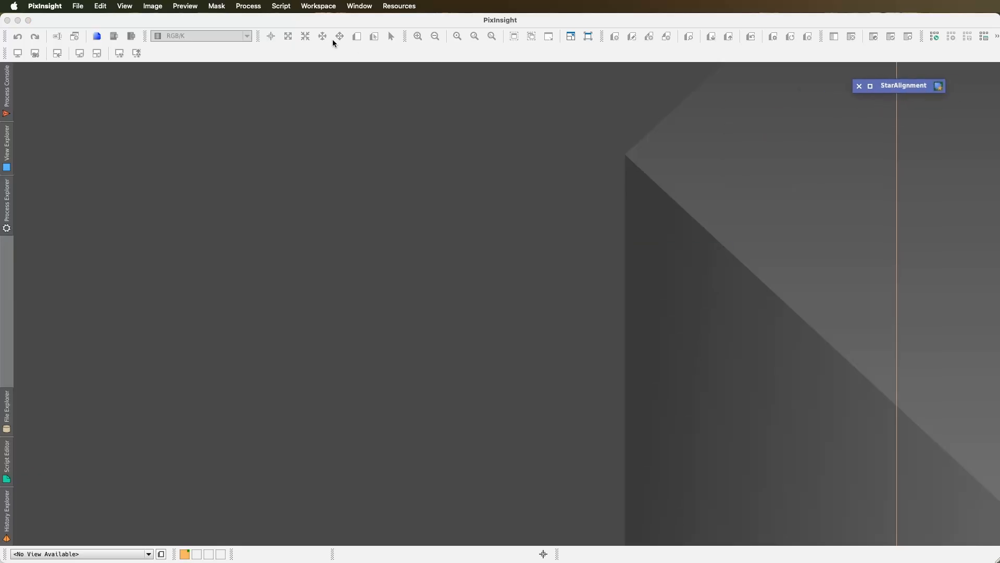
{"action": "left_click", "coordinate": [253, 7]}
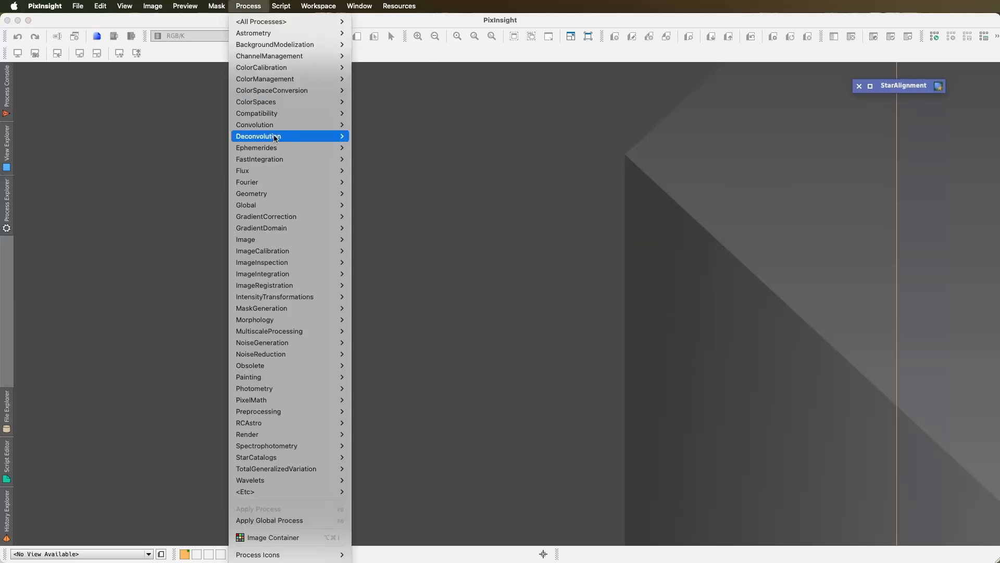
{"action": "mouse_move", "coordinate": [285, 291]}
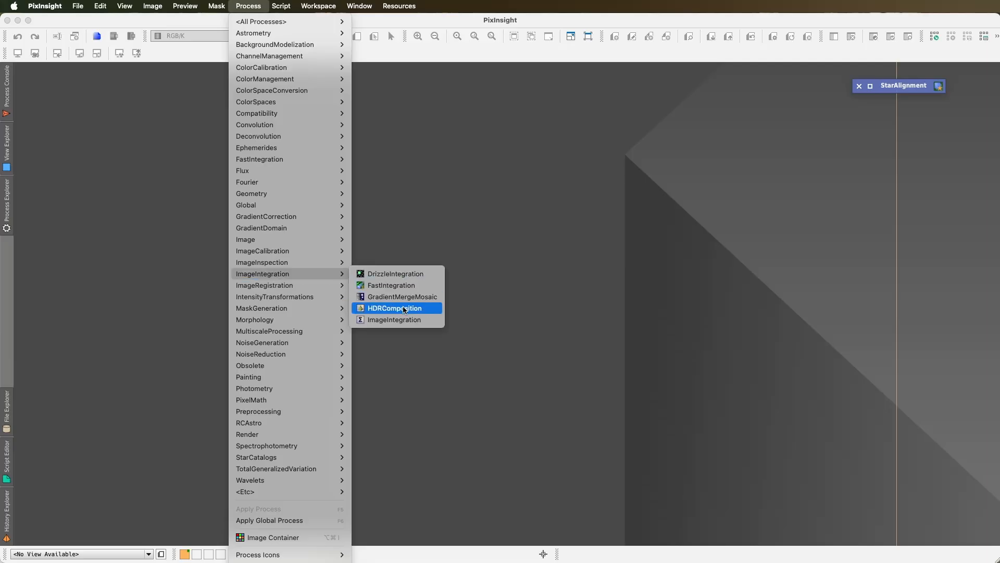
{"action": "left_click", "coordinate": [394, 320]}
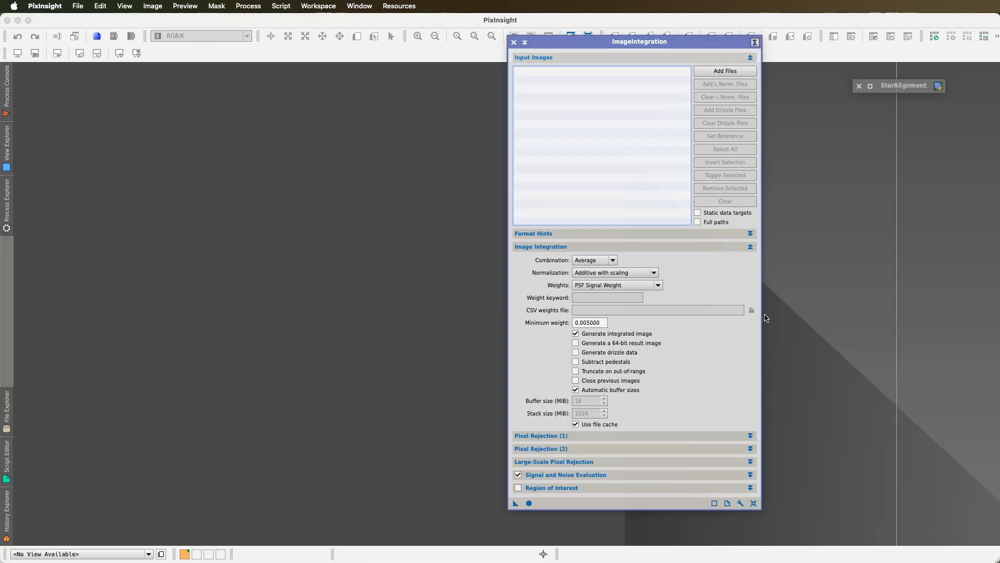
{"action": "left_click_drag", "start_coordinate": [704, 43], "coordinate": [735, 45]}
Add all registered .xisf frames from the Reg folder inside Red to the ImageIntegration input list
{"action": "left_click", "coordinate": [764, 74]}
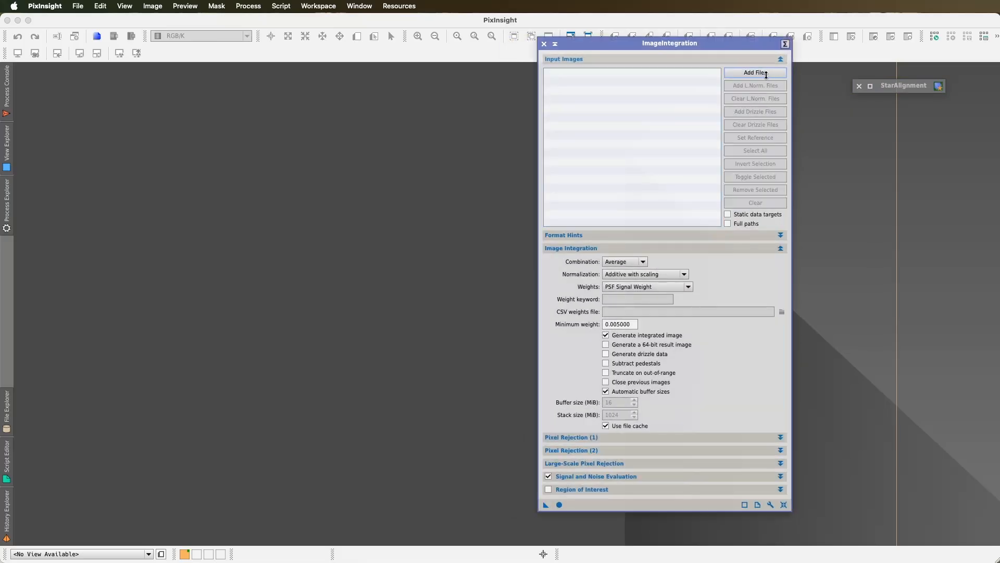
{"action": "scroll", "coordinate": [697, 311], "scroll_direction": "down", "scroll_amount": 5}
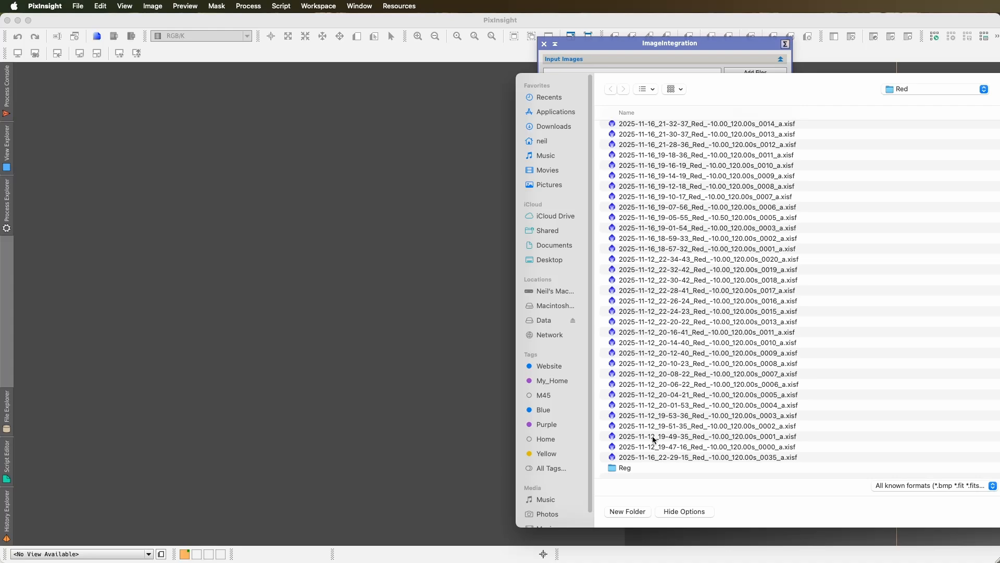
{"action": "double_click", "coordinate": [625, 468]}
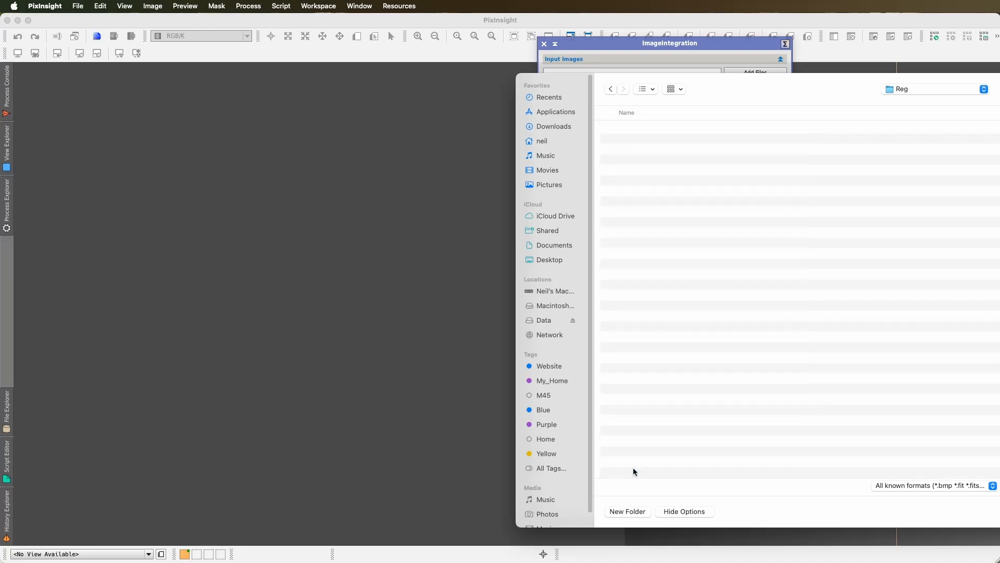
{"action": "left_click", "coordinate": [691, 139]}
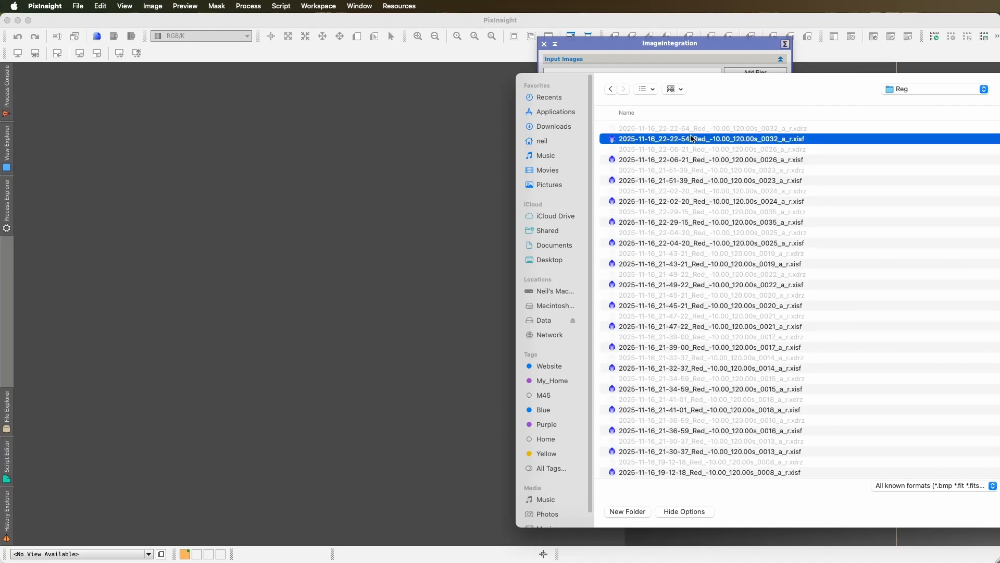
{"action": "key", "text": "super+a"}
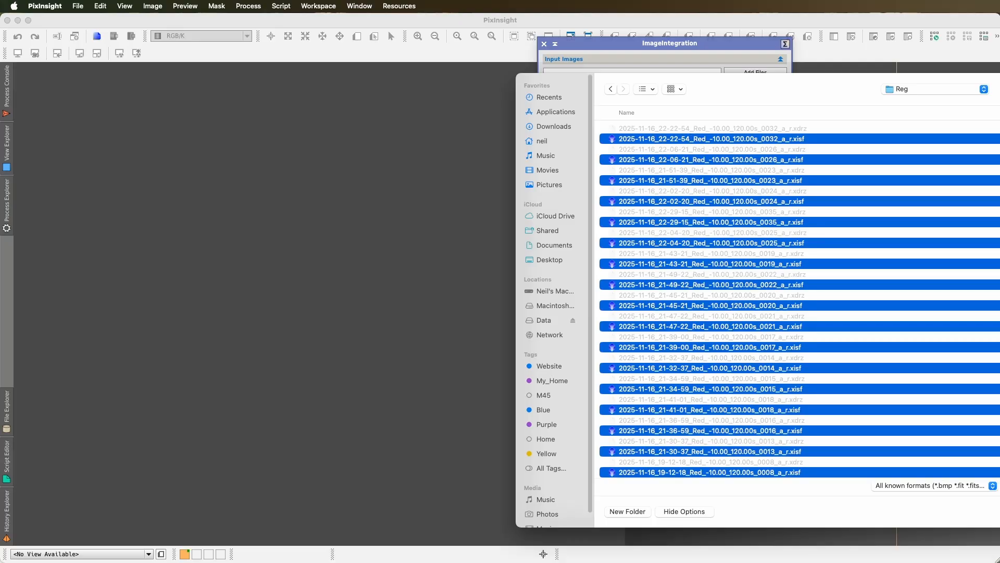
{"action": "key", "text": "Return"}
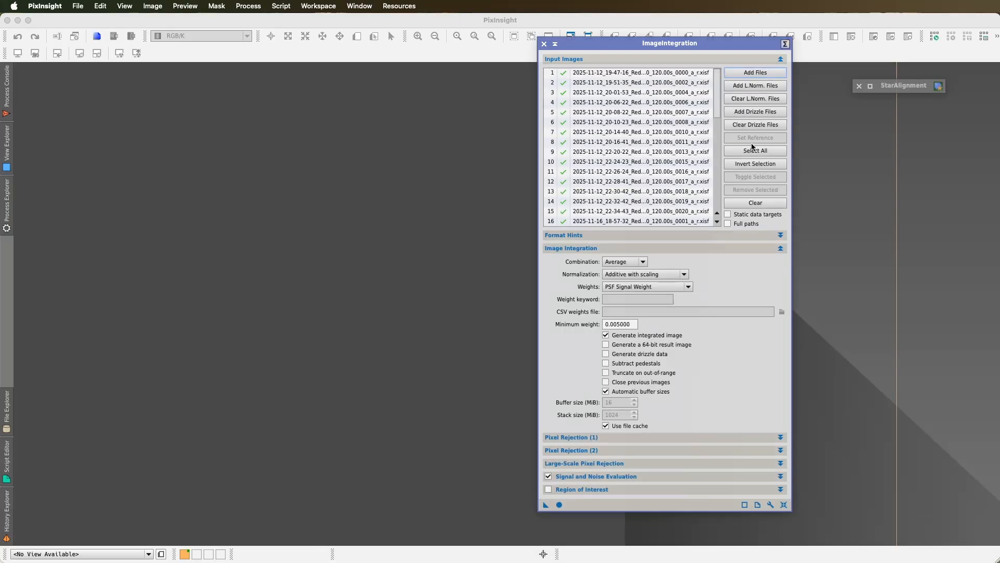
Attach all .xdrz drizzle files from the Reg folder to the ImageIntegration input images
{"action": "left_click", "coordinate": [759, 112]}
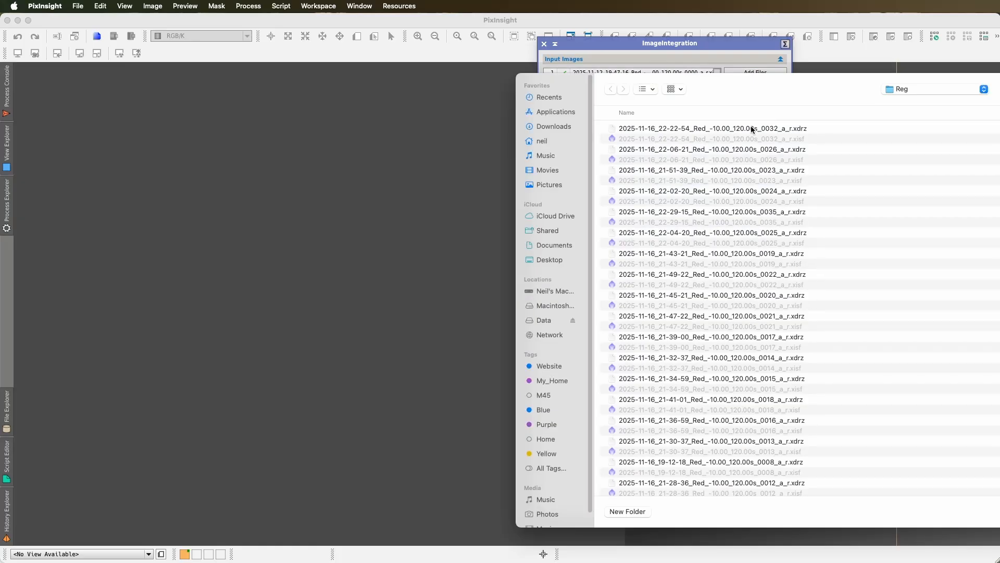
{"action": "left_click", "coordinate": [747, 129]}
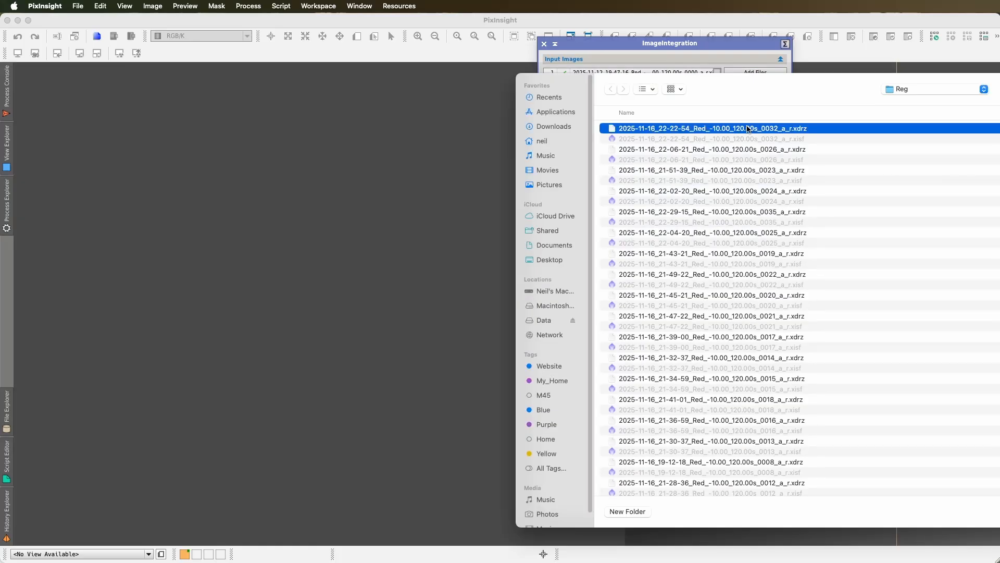
{"action": "key", "text": "super+a"}
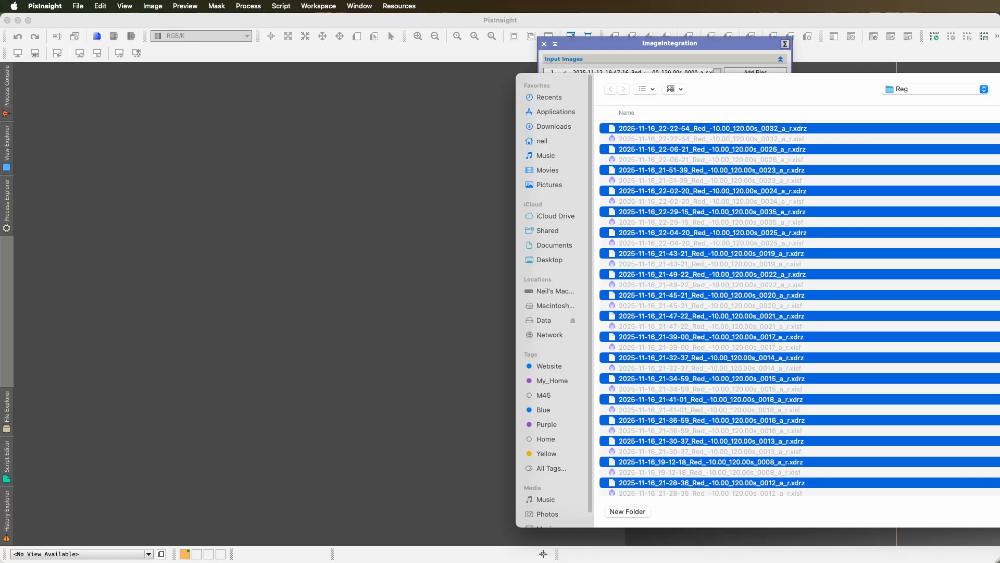
{"action": "key", "text": "Return"}
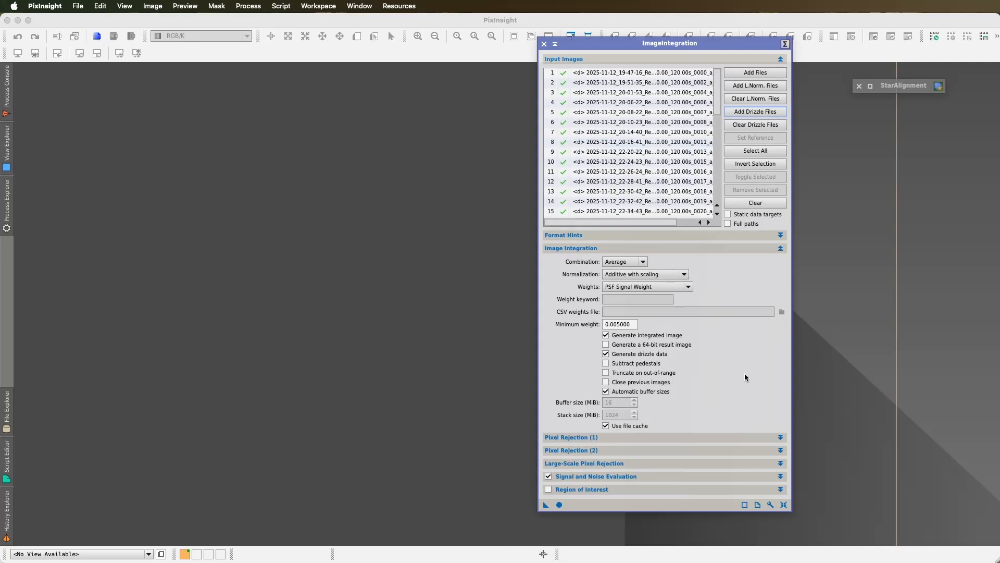
Move the ImageIntegration window up slightly and set the combination method to Average
{"action": "left_click_drag", "start_coordinate": [602, 44], "coordinate": [627, 28]}
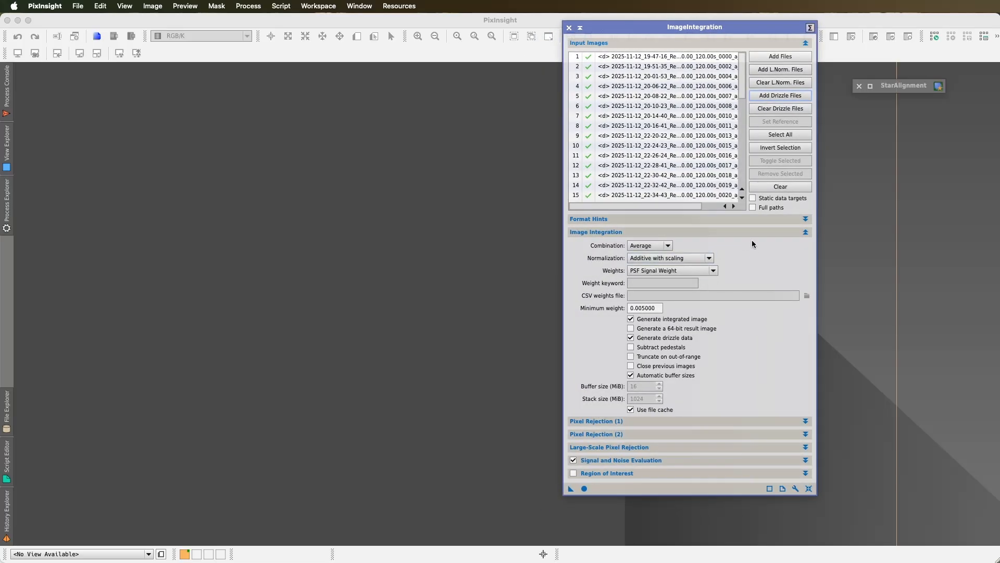
{"action": "left_click", "coordinate": [669, 246]}
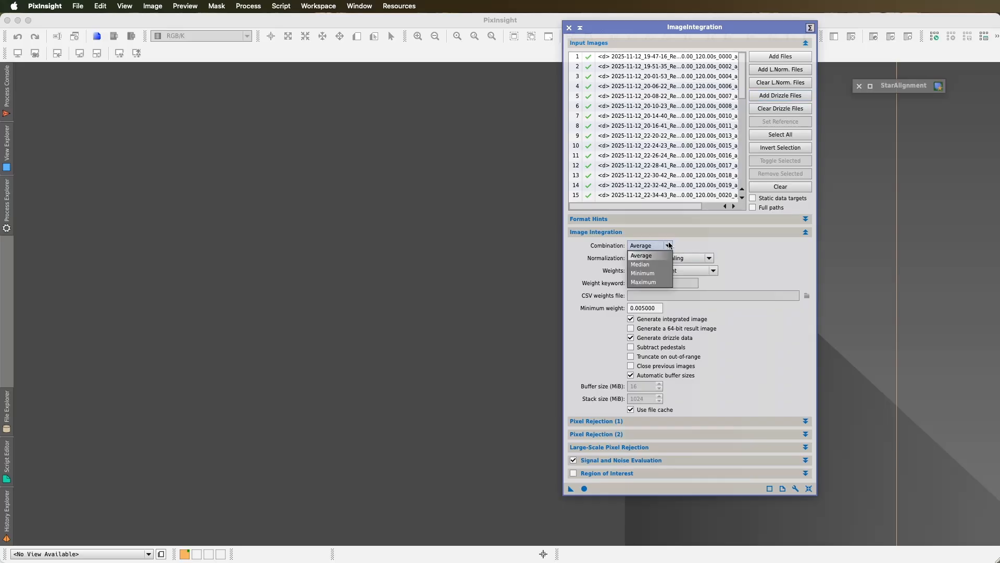
{"action": "left_click", "coordinate": [645, 256]}
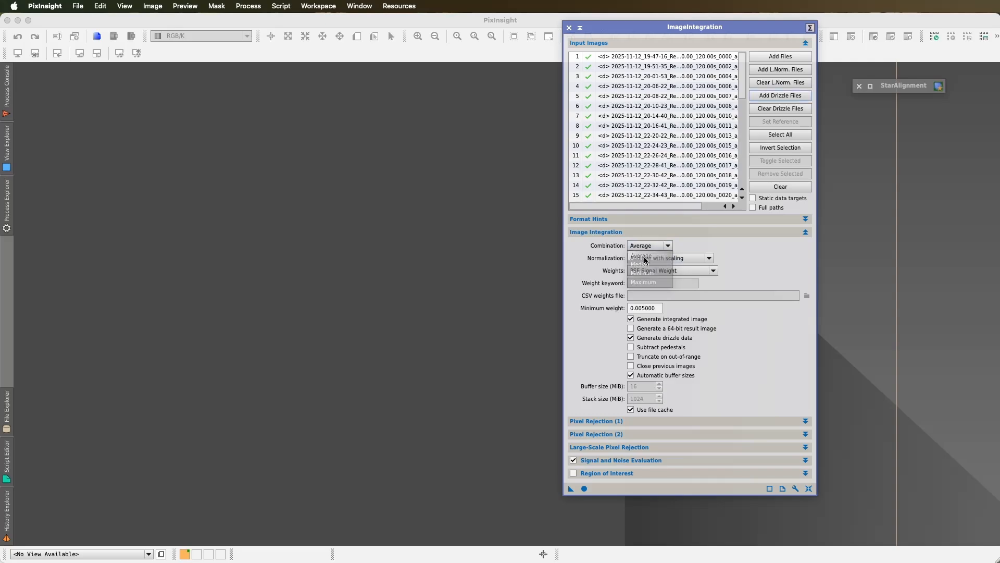
{"action": "left_click", "coordinate": [668, 250]}
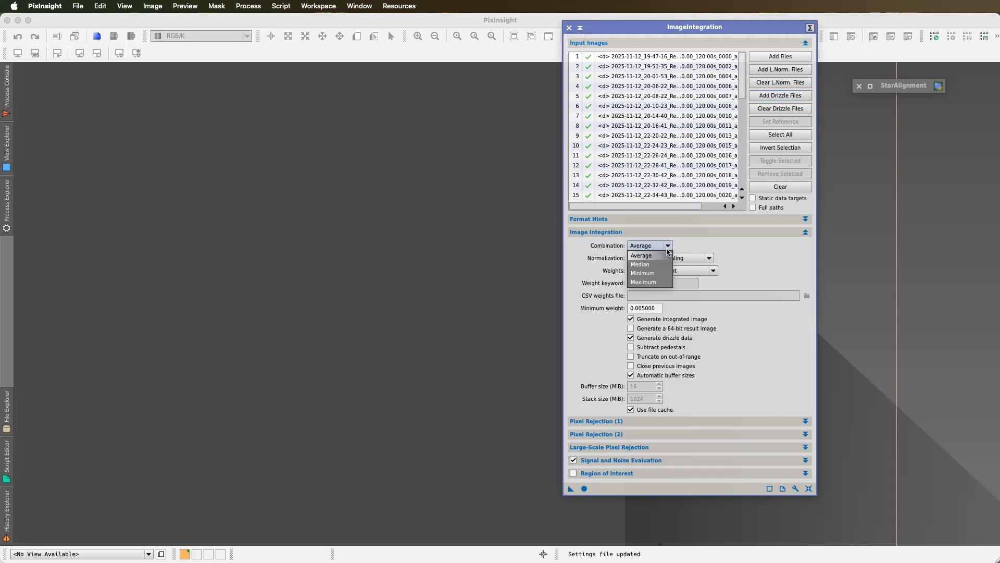
{"action": "left_click", "coordinate": [654, 263]}
{"action": "left_click", "coordinate": [668, 246]}
{"action": "left_click", "coordinate": [651, 256]}
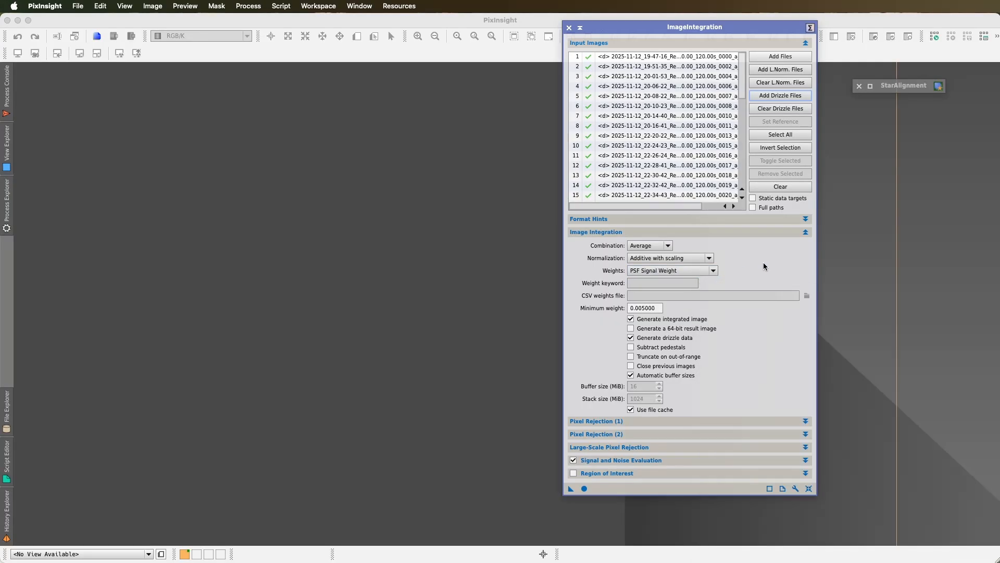
Check the Pixel Rejection (1) settings without changing them and run ImageIntegration globally
{"action": "left_click", "coordinate": [805, 420]}
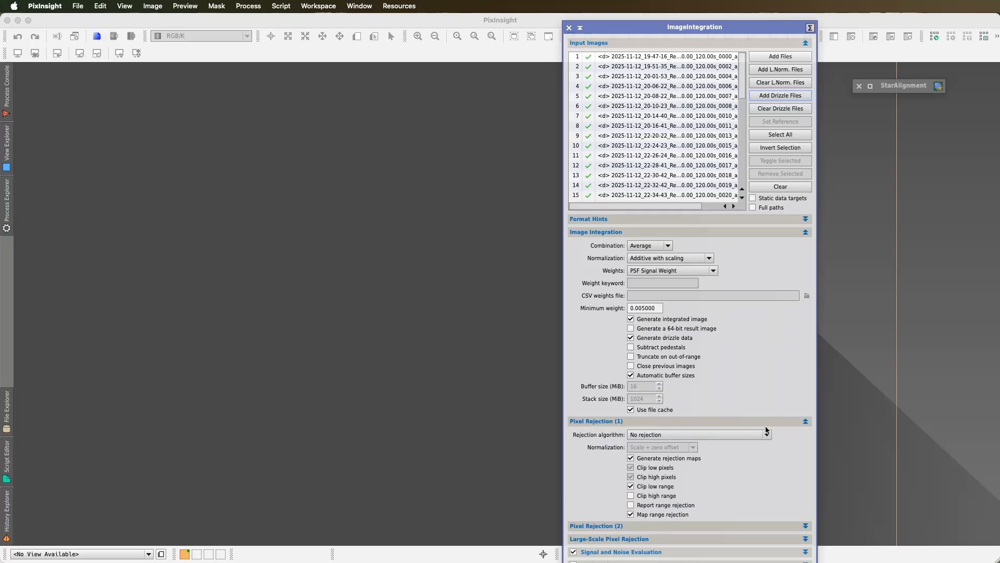
{"action": "left_click", "coordinate": [806, 422]}
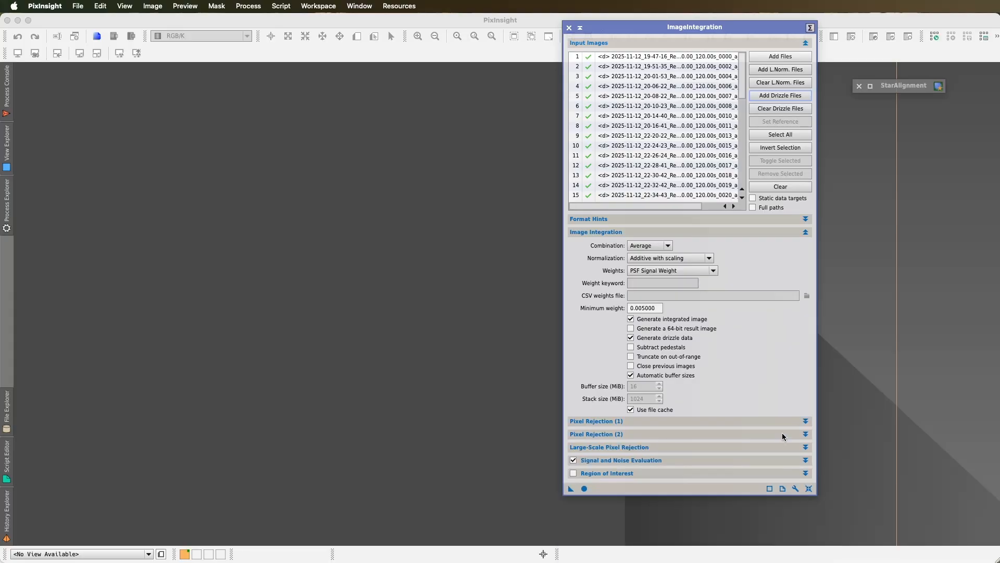
{"action": "left_click", "coordinate": [585, 489]}
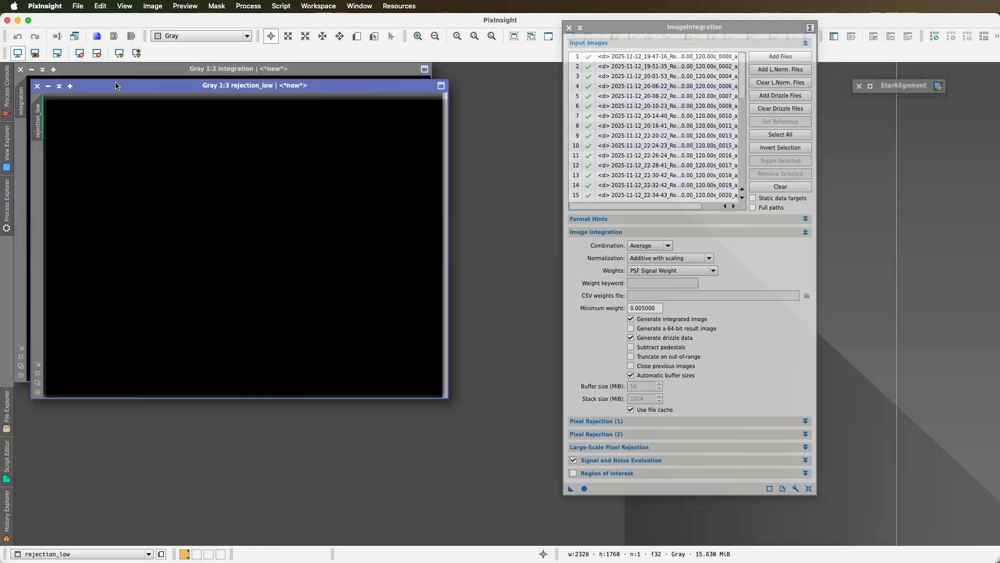
Move the rejection_low image aside, bring the integration image forward and apply an automatic screen stretch to it
{"action": "left_click_drag", "start_coordinate": [119, 87], "coordinate": [235, 125]}
{"action": "left_click", "coordinate": [155, 125]}
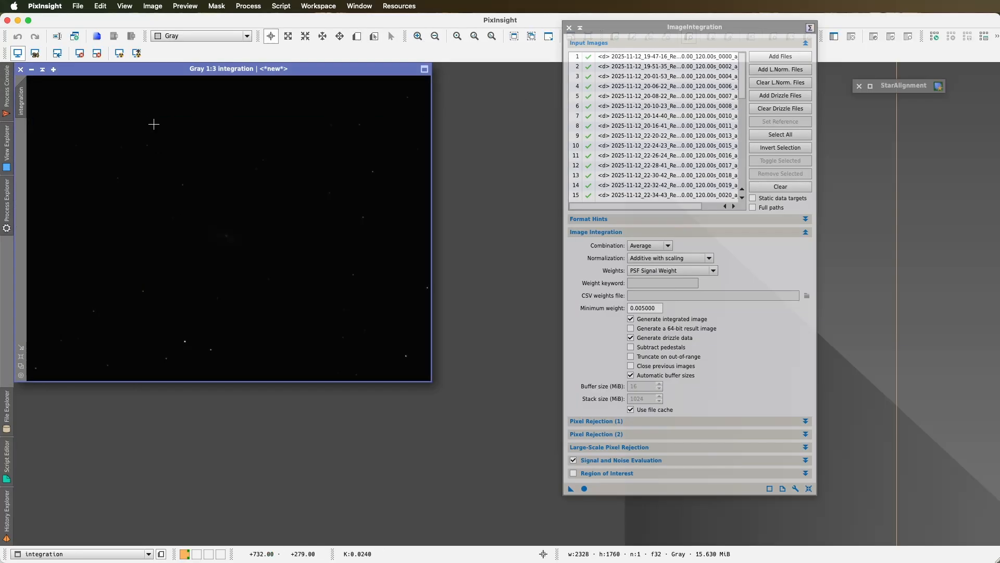
{"action": "left_click", "coordinate": [126, 54]}
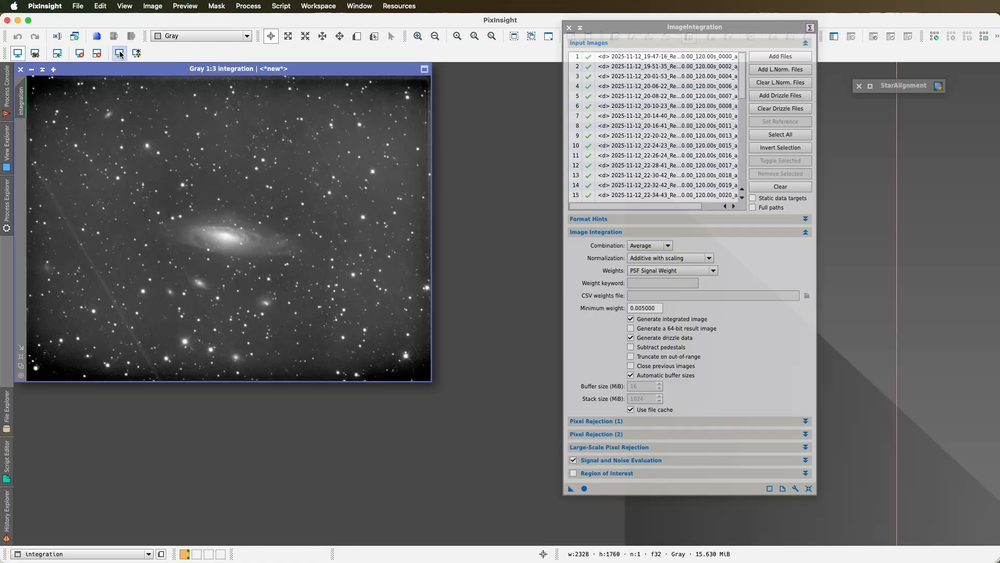
Enlarge the integration image window, move the ImageIntegration window aside and examine the diagonal trail beside the galaxy
{"action": "left_click_drag", "start_coordinate": [436, 388], "coordinate": [920, 534]}
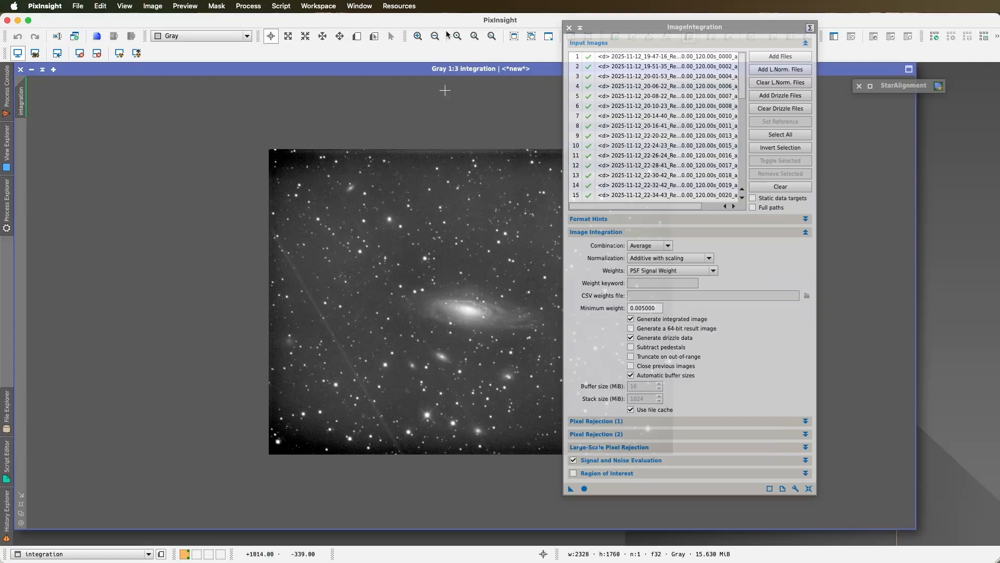
{"action": "left_click_drag", "start_coordinate": [604, 25], "coordinate": [771, 21]}
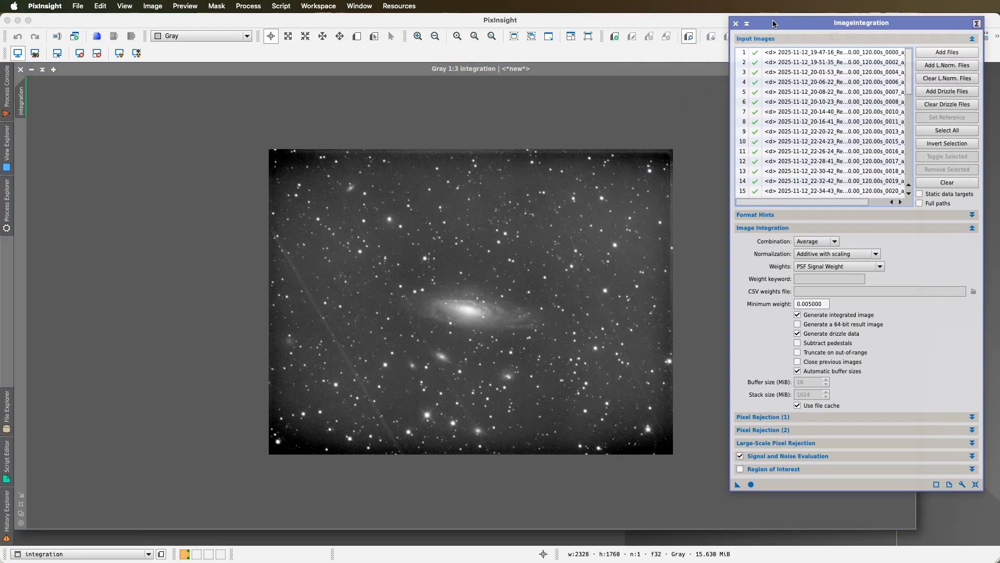
{"action": "scroll", "coordinate": [327, 339], "scroll_direction": "down", "scroll_amount": 1}
{"action": "scroll", "coordinate": [327, 340], "scroll_direction": "up", "scroll_amount": 3}
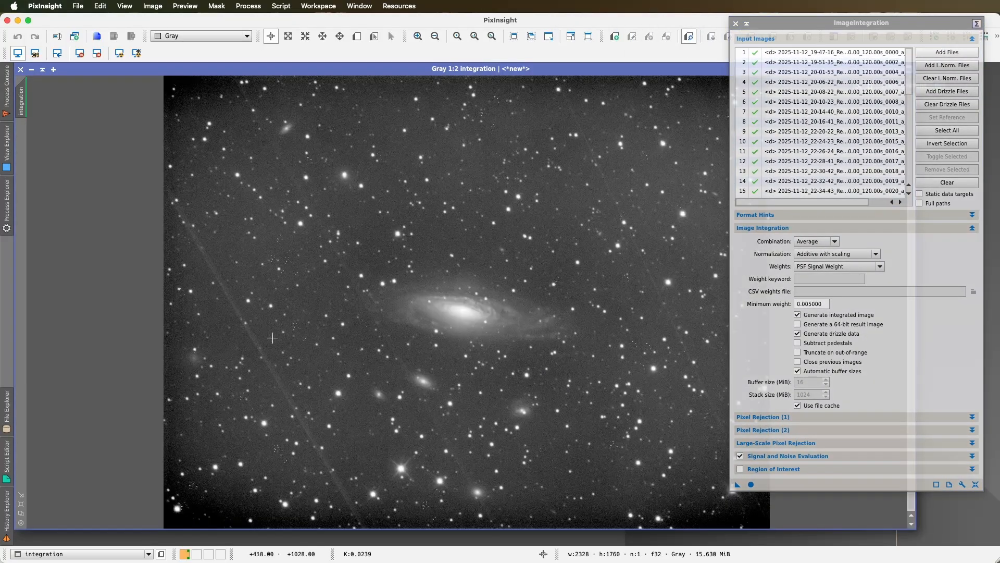
{"action": "scroll", "coordinate": [252, 341], "scroll_direction": "down", "scroll_amount": 1}
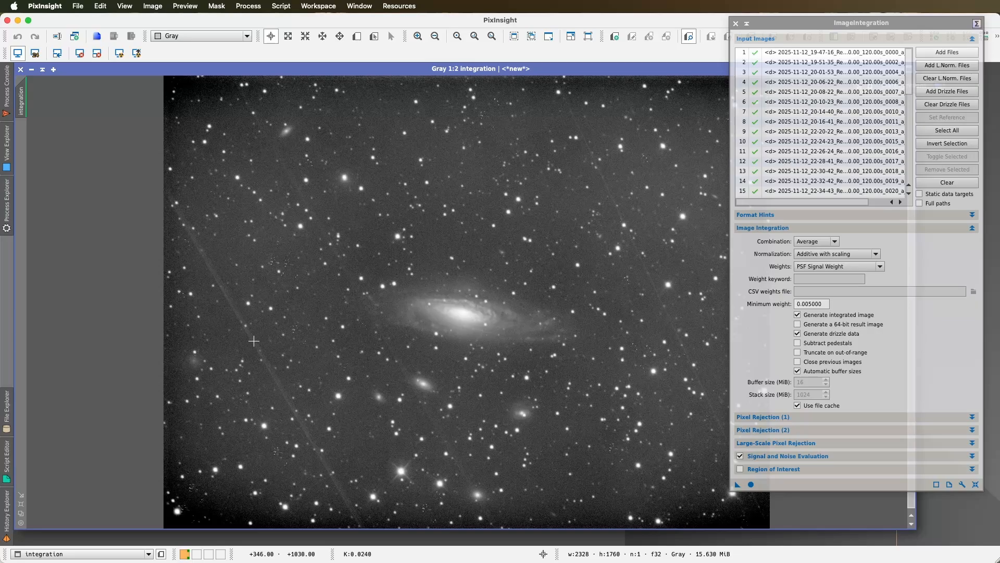
{"action": "scroll", "coordinate": [469, 314], "scroll_direction": "down", "scroll_amount": 1}
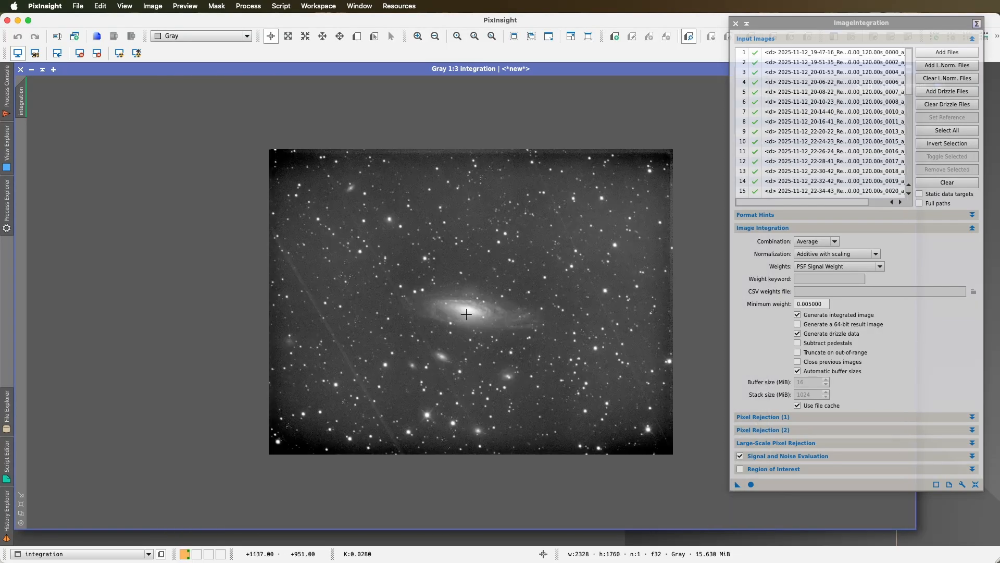
Examine the galaxy core, its spiral structure and the small specks just below it at high magnification
{"action": "scroll", "coordinate": [469, 314], "scroll_direction": "up", "scroll_amount": 4}
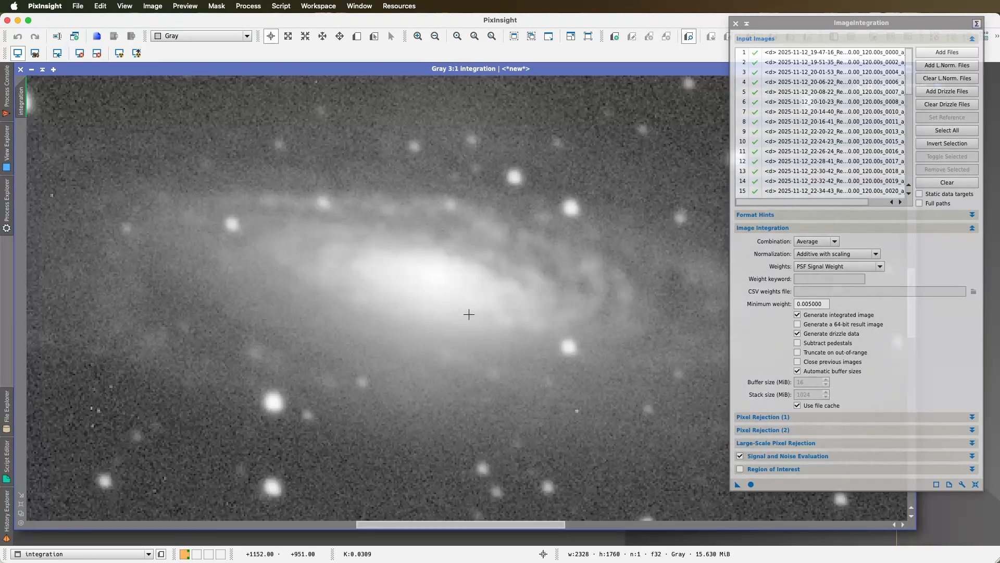
{"action": "scroll", "coordinate": [469, 314], "scroll_direction": "down", "scroll_amount": 1}
{"action": "scroll", "coordinate": [468, 314], "scroll_direction": "down", "scroll_amount": 1}
{"action": "scroll", "coordinate": [468, 314], "scroll_direction": "up", "scroll_amount": 1}
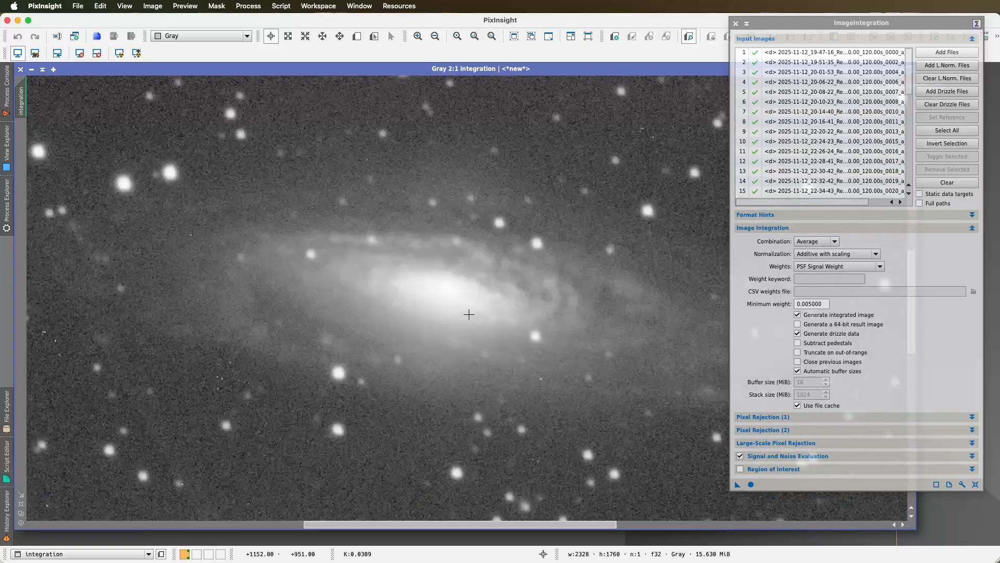
{"action": "scroll", "coordinate": [586, 412], "scroll_direction": "up", "scroll_amount": 2}
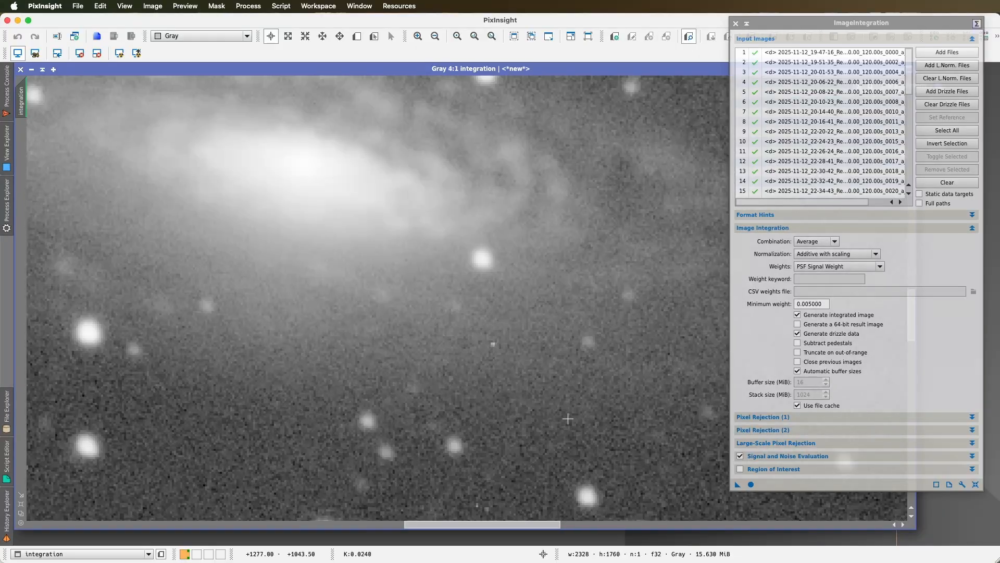
{"action": "scroll", "coordinate": [547, 415], "scroll_direction": "down", "scroll_amount": 1}
{"action": "scroll", "coordinate": [569, 380], "scroll_direction": "up", "scroll_amount": 2}
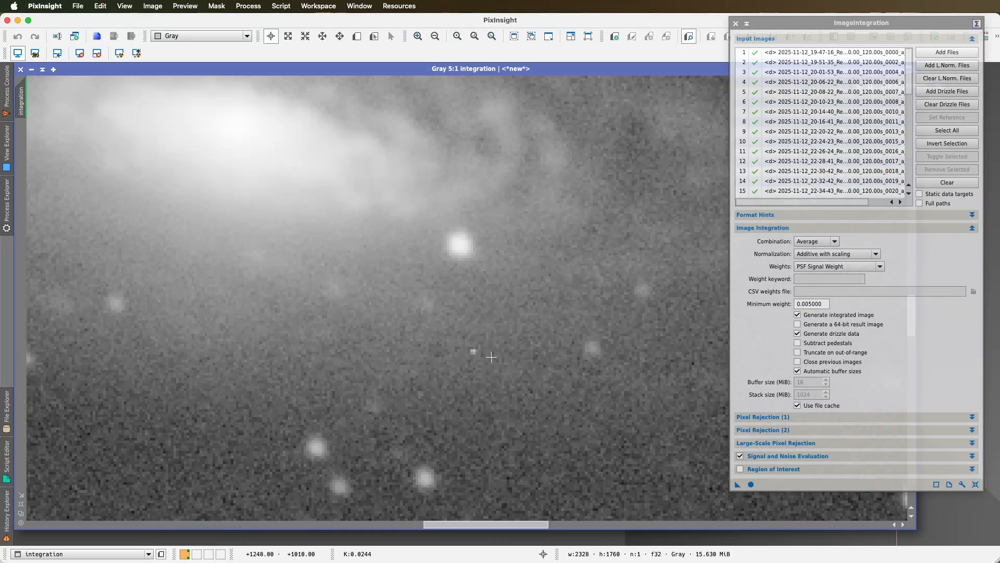
{"action": "scroll", "coordinate": [493, 362], "scroll_direction": "down", "scroll_amount": 5}
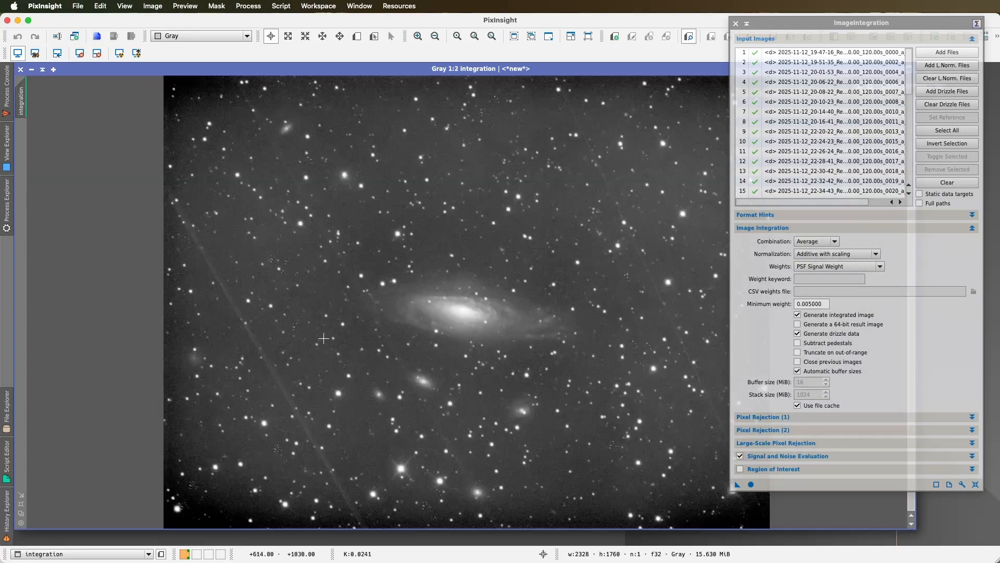
Examine the speckled pixel clusters in the background and the edges of the integration image
{"action": "scroll", "coordinate": [456, 385], "scroll_direction": "up", "scroll_amount": 7}
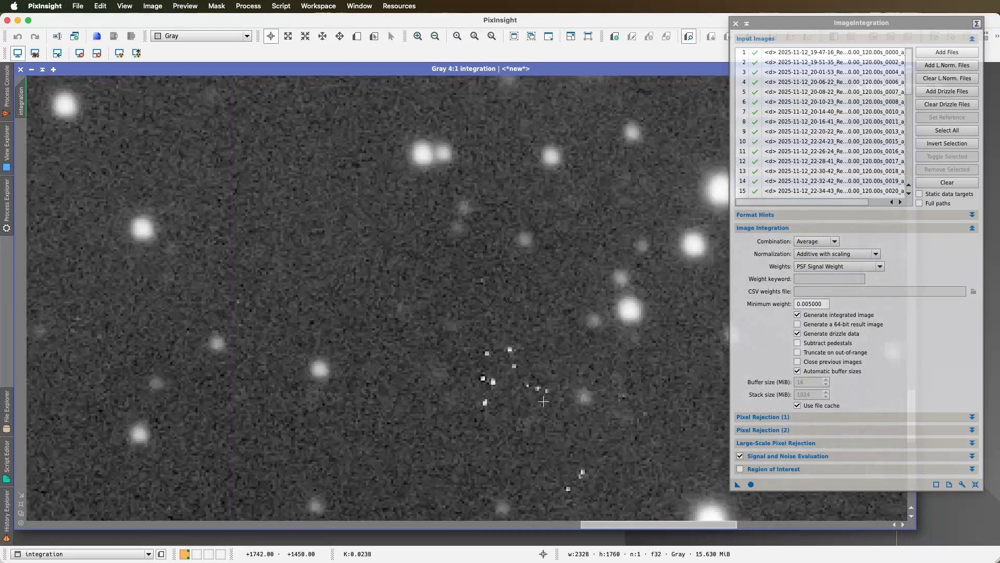
{"action": "scroll", "coordinate": [543, 401], "scroll_direction": "up", "scroll_amount": 2}
{"action": "scroll", "coordinate": [543, 402], "scroll_direction": "down", "scroll_amount": 9}
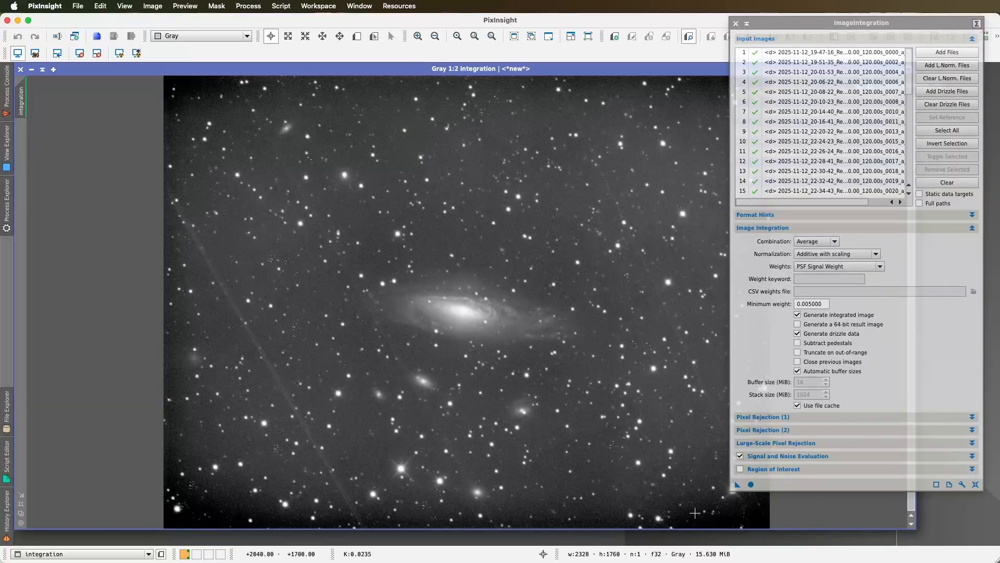
{"action": "scroll", "coordinate": [693, 511], "scroll_direction": "up", "scroll_amount": 2}
{"action": "scroll", "coordinate": [546, 331], "scroll_direction": "down", "scroll_amount": 3}
{"action": "scroll", "coordinate": [546, 332], "scroll_direction": "down", "scroll_amount": 1}
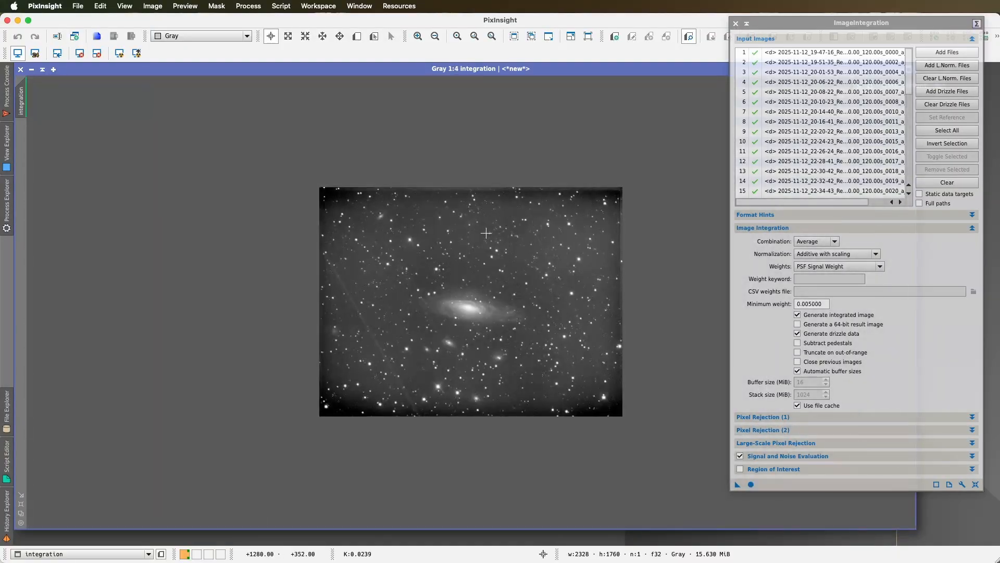
{"action": "scroll", "coordinate": [487, 236], "scroll_direction": "up", "scroll_amount": 3}
{"action": "scroll", "coordinate": [488, 229], "scroll_direction": "down", "scroll_amount": 1}
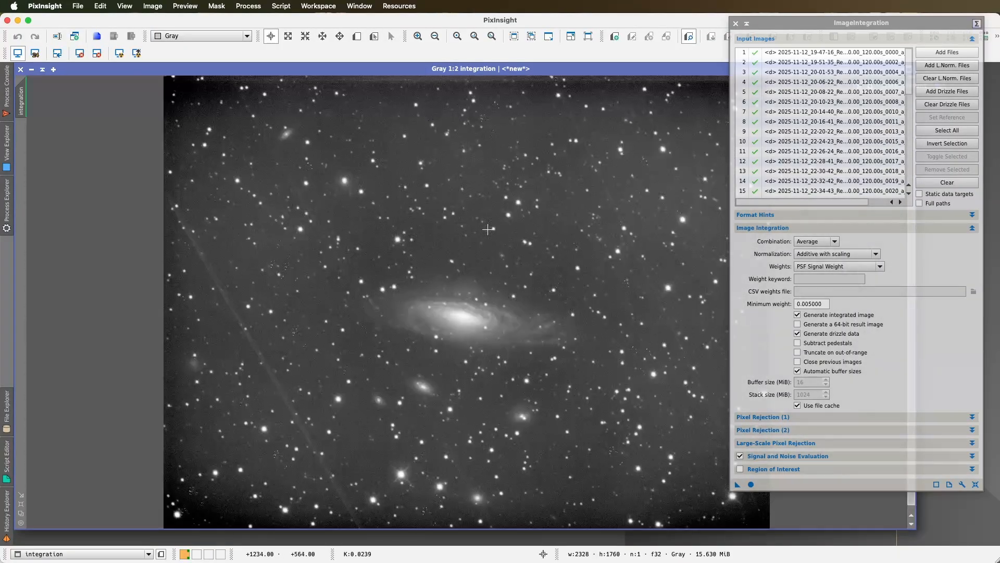
{"action": "scroll", "coordinate": [488, 230], "scroll_direction": "down", "scroll_amount": 1}
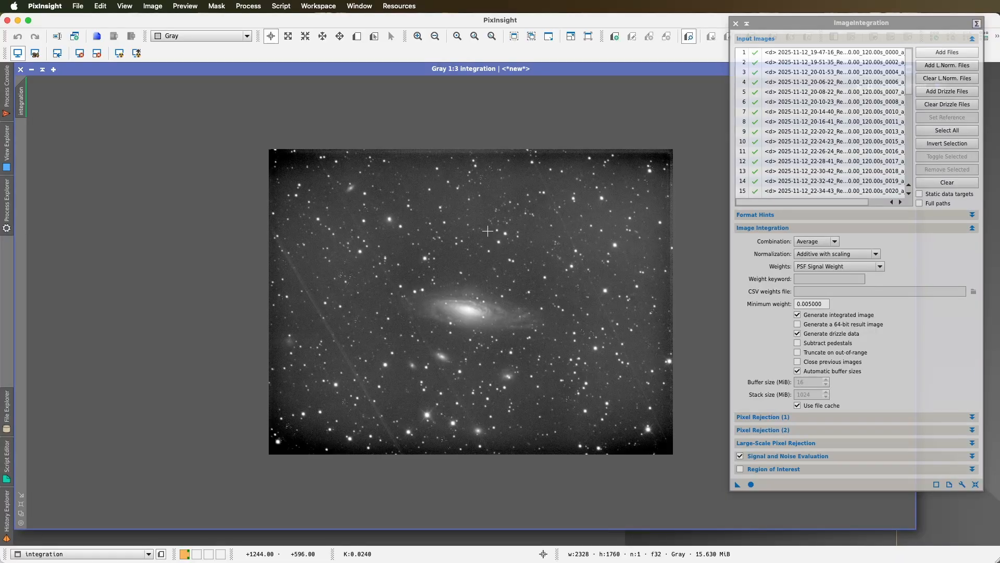
Inspect the galaxy and the speckled pixel cluster to its upper left at several magnifications in the unrejected integration
{"action": "scroll", "coordinate": [490, 304], "scroll_direction": "up", "scroll_amount": 2}
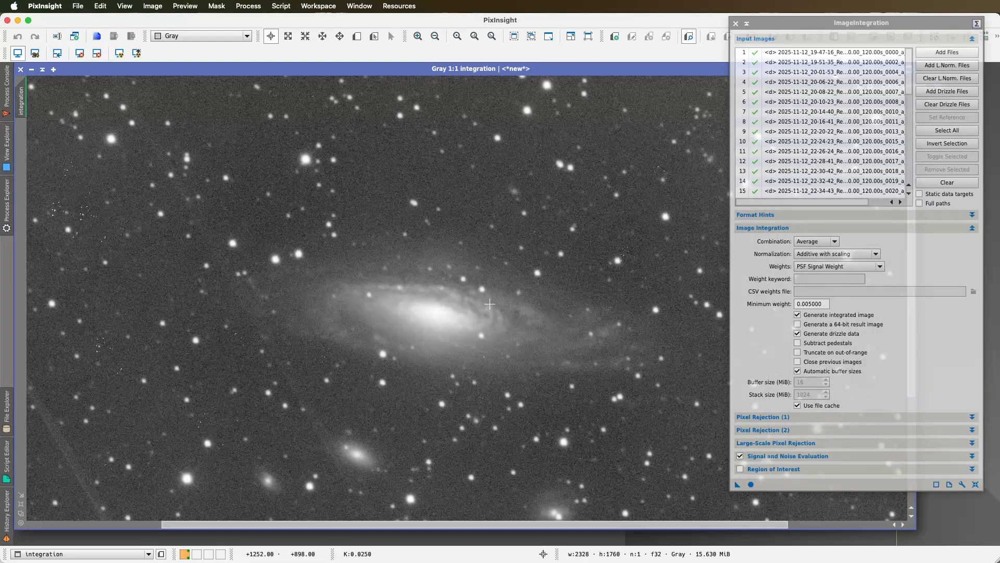
{"action": "scroll", "coordinate": [490, 304], "scroll_direction": "down", "scroll_amount": 1}
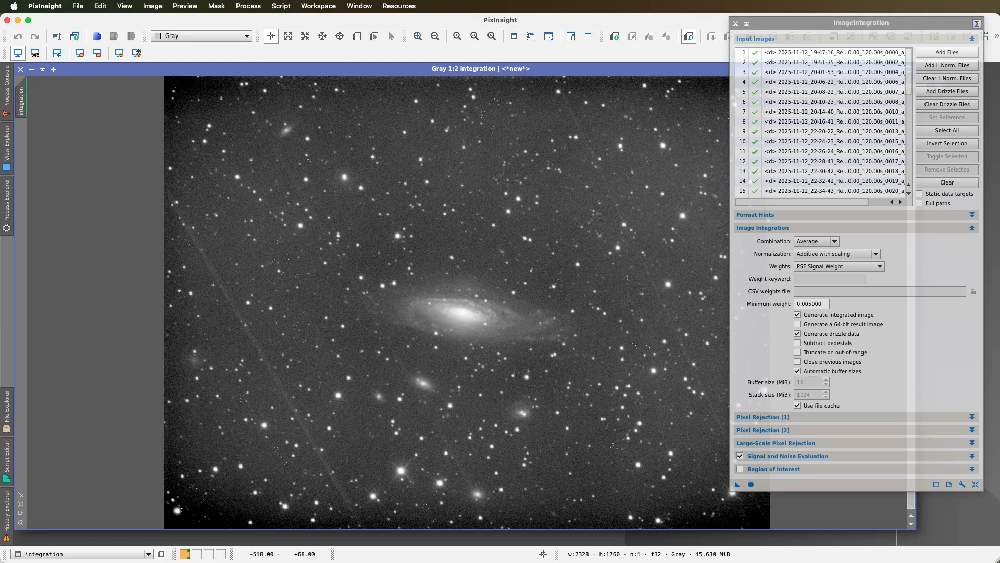
{"action": "scroll", "coordinate": [439, 262], "scroll_direction": "down", "scroll_amount": 1}
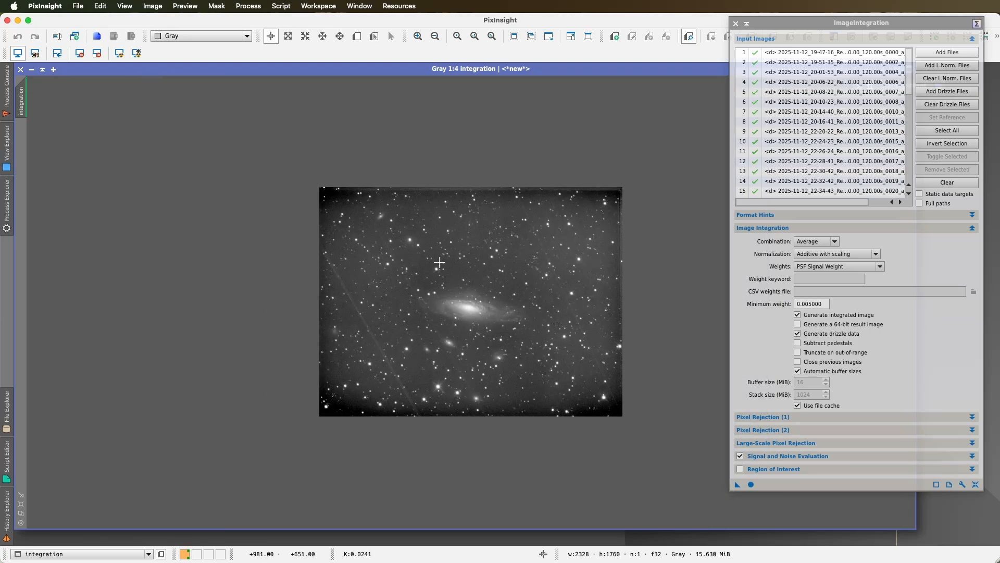
{"action": "scroll", "coordinate": [439, 262], "scroll_direction": "up", "scroll_amount": 3}
{"action": "scroll", "coordinate": [439, 262], "scroll_direction": "down", "scroll_amount": 2}
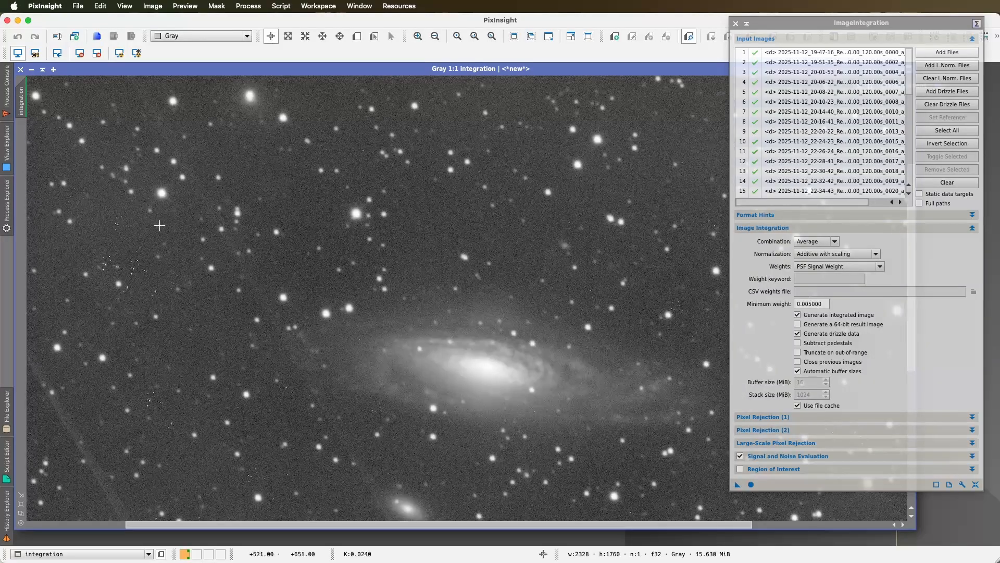
{"action": "scroll", "coordinate": [74, 231], "scroll_direction": "up", "scroll_amount": 4}
{"action": "scroll", "coordinate": [88, 239], "scroll_direction": "up", "scroll_amount": 2}
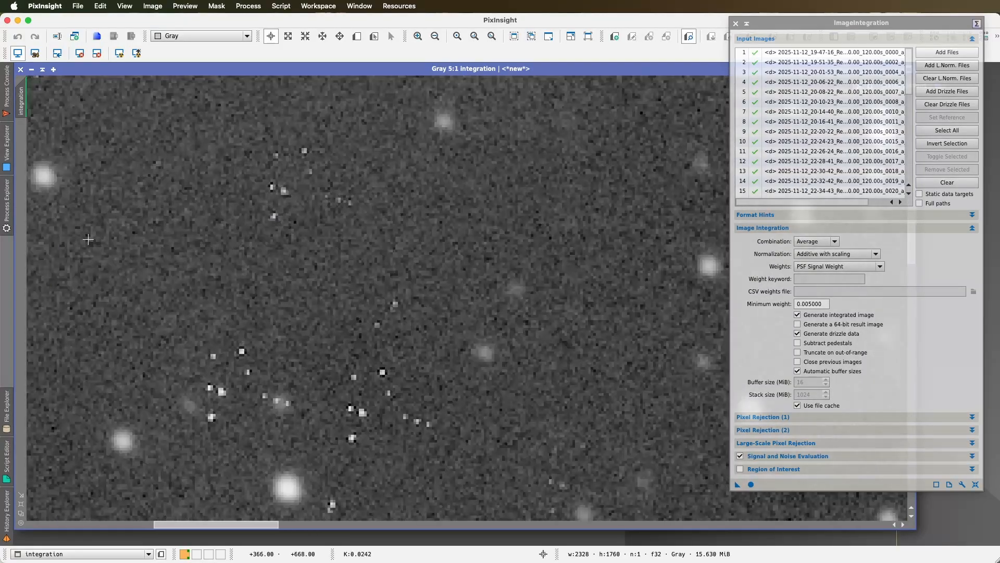
{"action": "scroll", "coordinate": [88, 240], "scroll_direction": "down", "scroll_amount": 3}
{"action": "scroll", "coordinate": [118, 268], "scroll_direction": "up", "scroll_amount": 1}
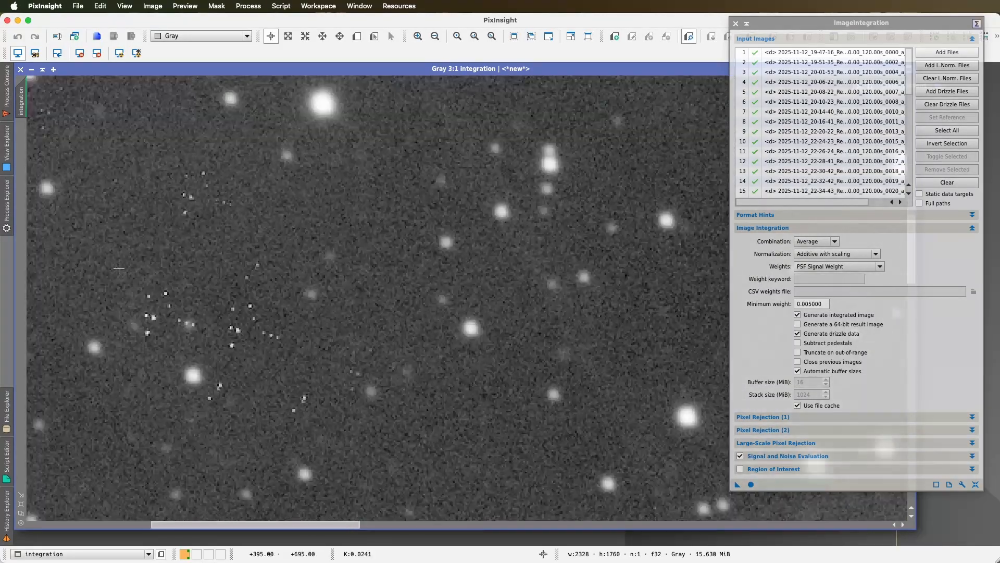
{"action": "scroll", "coordinate": [119, 268], "scroll_direction": "down", "scroll_amount": 2}
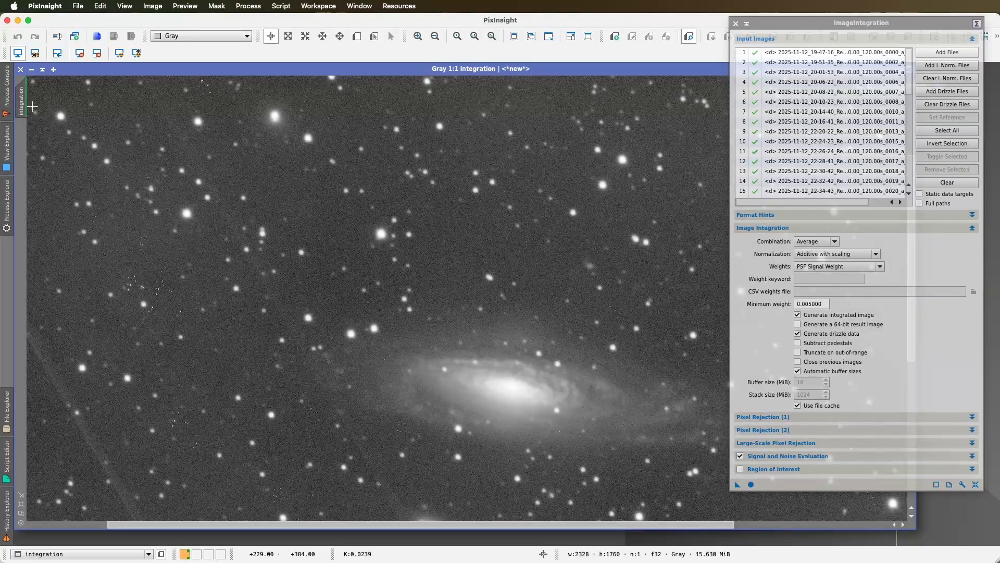
Close the unrejected integration image and set the ImageIntegration pixel rejection algorithm to Winsorized Sigma Clipping
{"action": "left_click", "coordinate": [21, 70]}
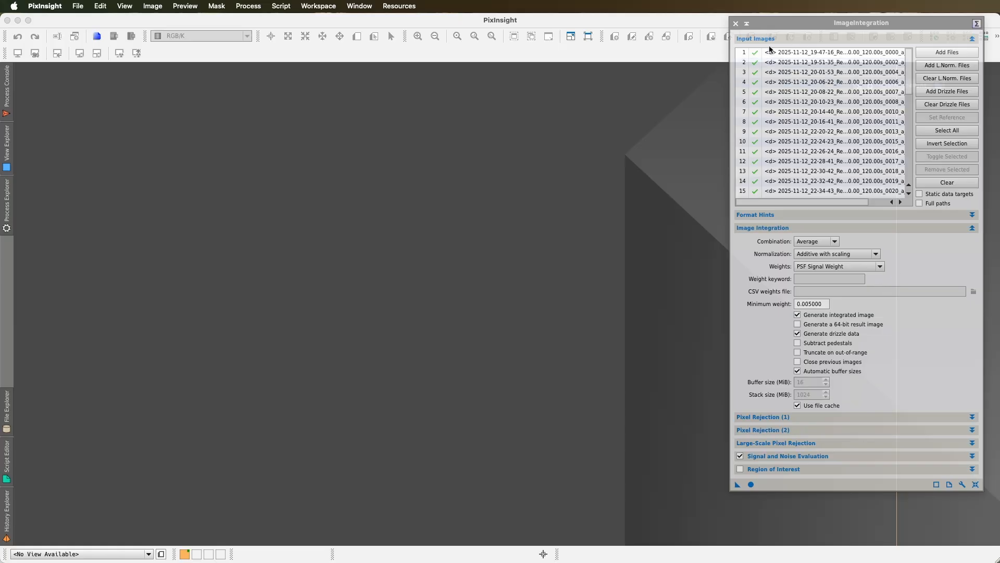
{"action": "left_click_drag", "start_coordinate": [777, 22], "coordinate": [709, 20]}
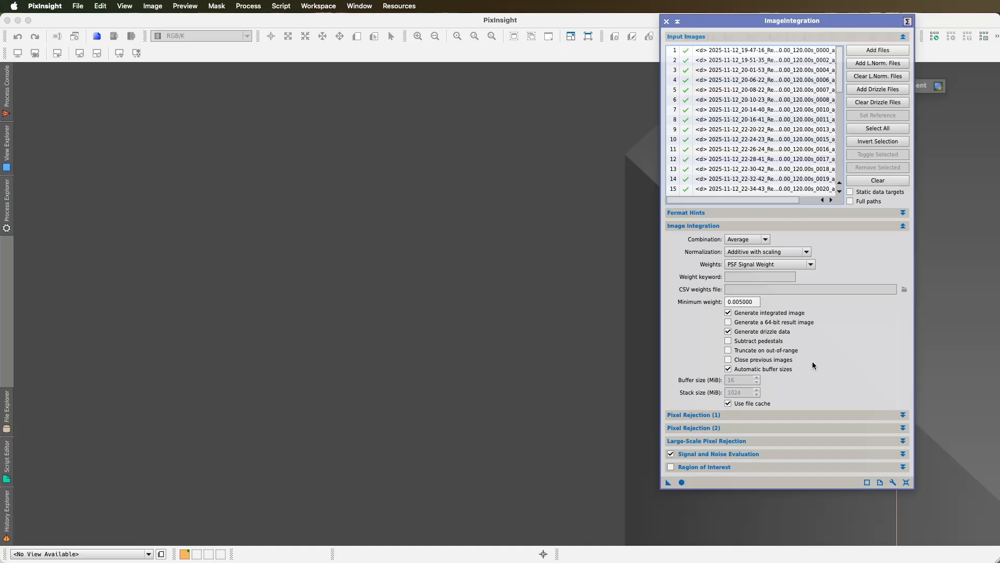
{"action": "left_click", "coordinate": [904, 416]}
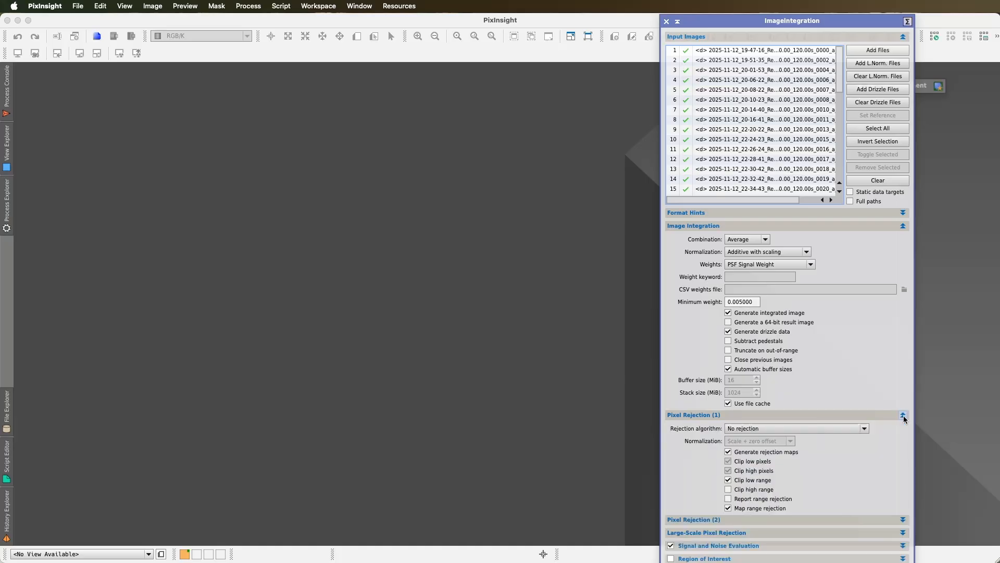
{"action": "left_click", "coordinate": [866, 429]}
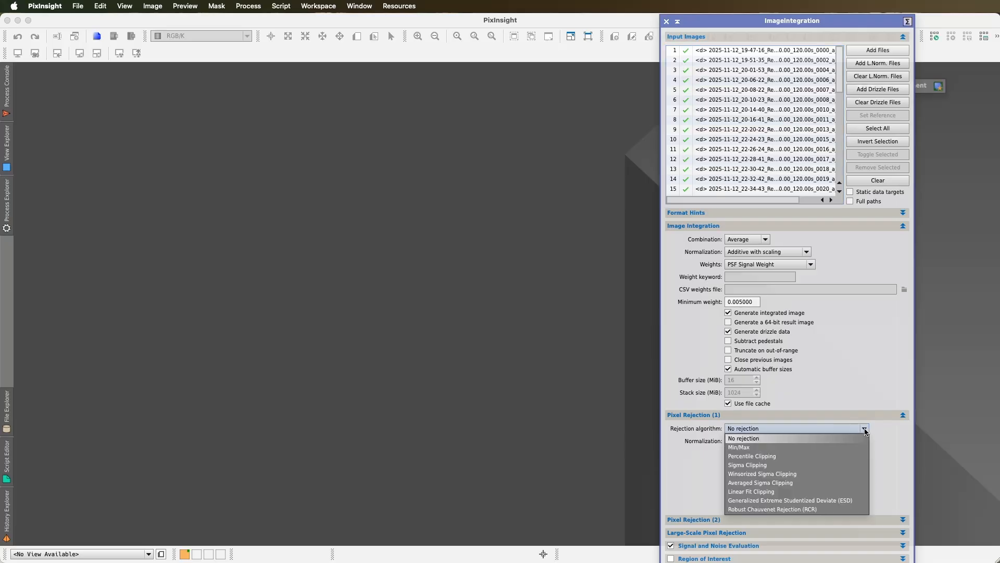
{"action": "left_click", "coordinate": [763, 474]}
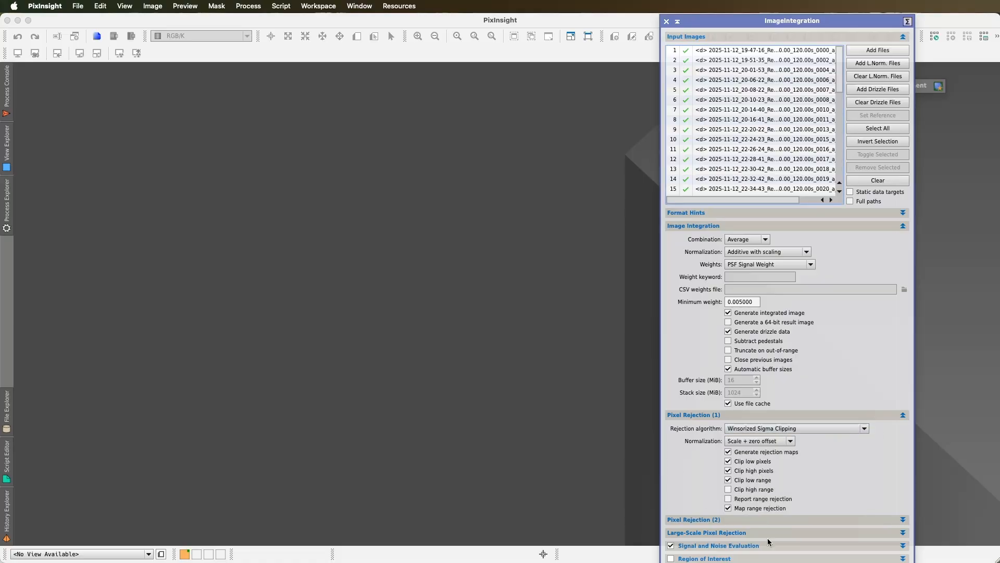
{"action": "left_click", "coordinate": [904, 415]}
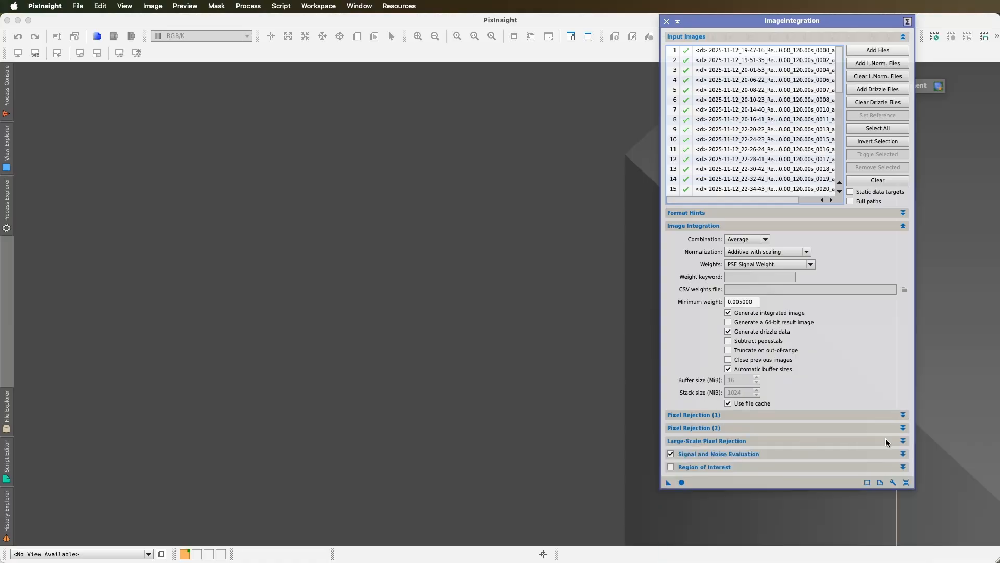
Review the sigma and winsorization cutoff parameters, keep them as they are and run the integration
{"action": "left_click", "coordinate": [903, 429]}
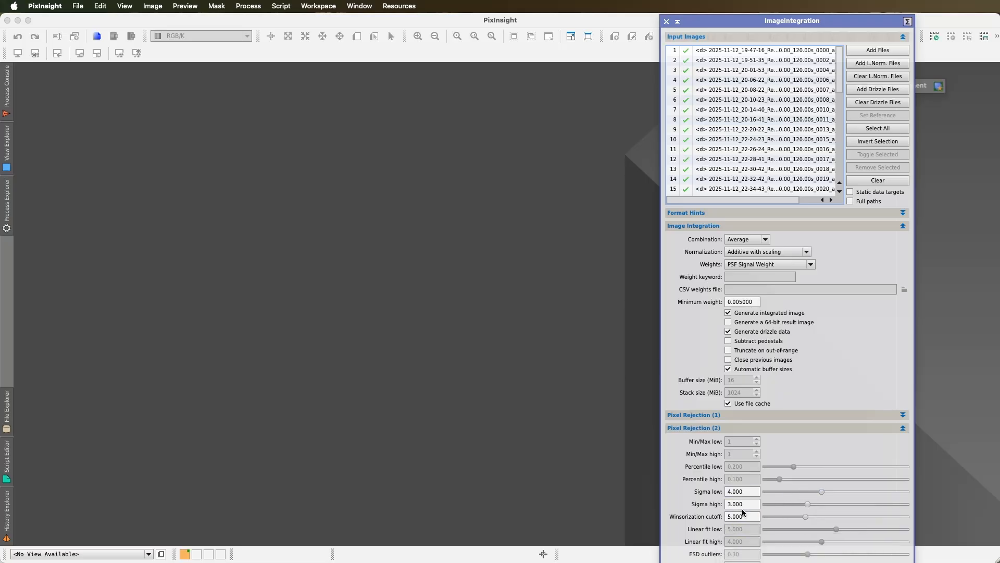
{"action": "left_click", "coordinate": [902, 428]}
{"action": "left_click", "coordinate": [682, 483]}
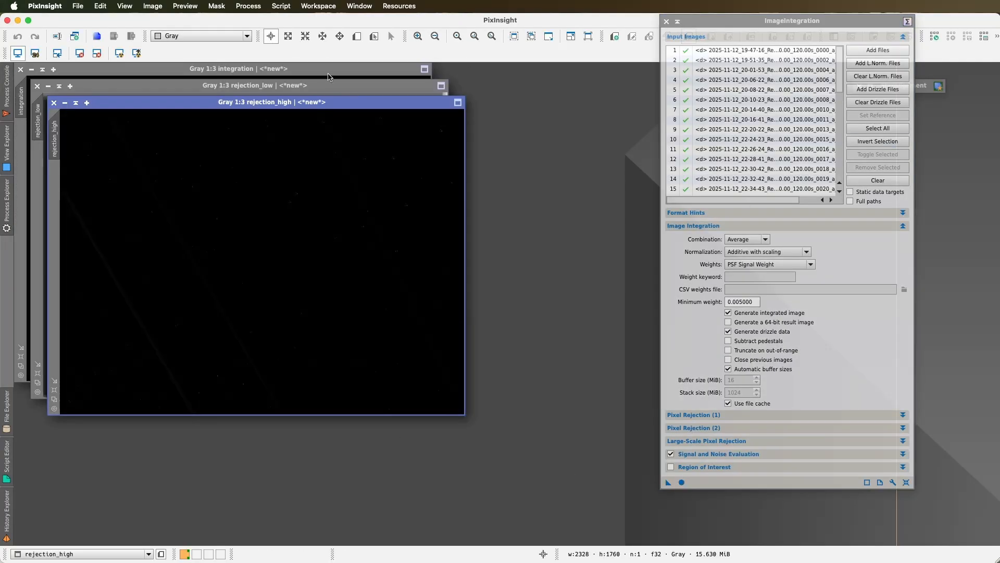
Apply an automatic screen stretch to the rejection_high map to inspect its rejected trails, and close both rejection maps
{"action": "left_click", "coordinate": [120, 53]}
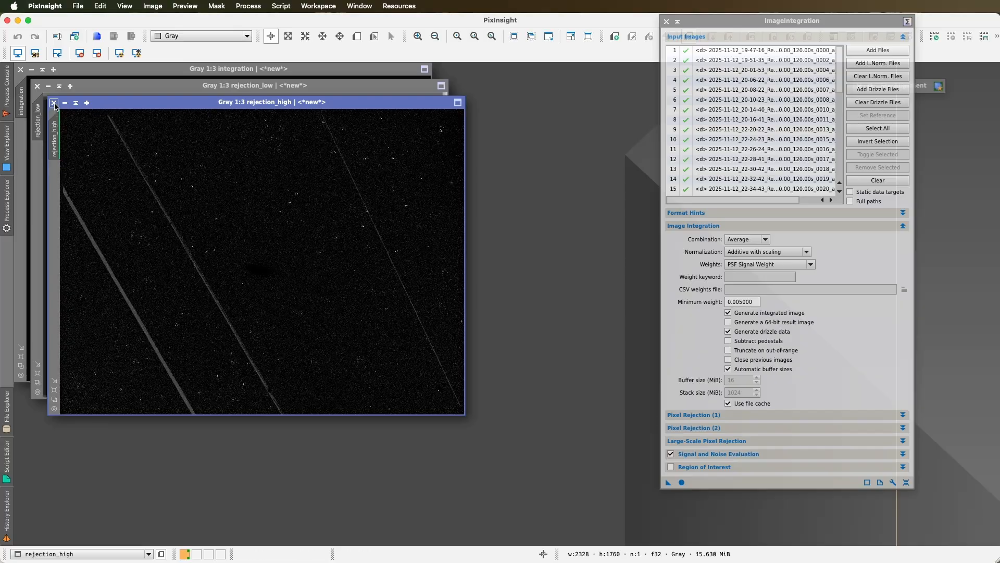
{"action": "left_click_drag", "start_coordinate": [187, 105], "coordinate": [332, 132]}
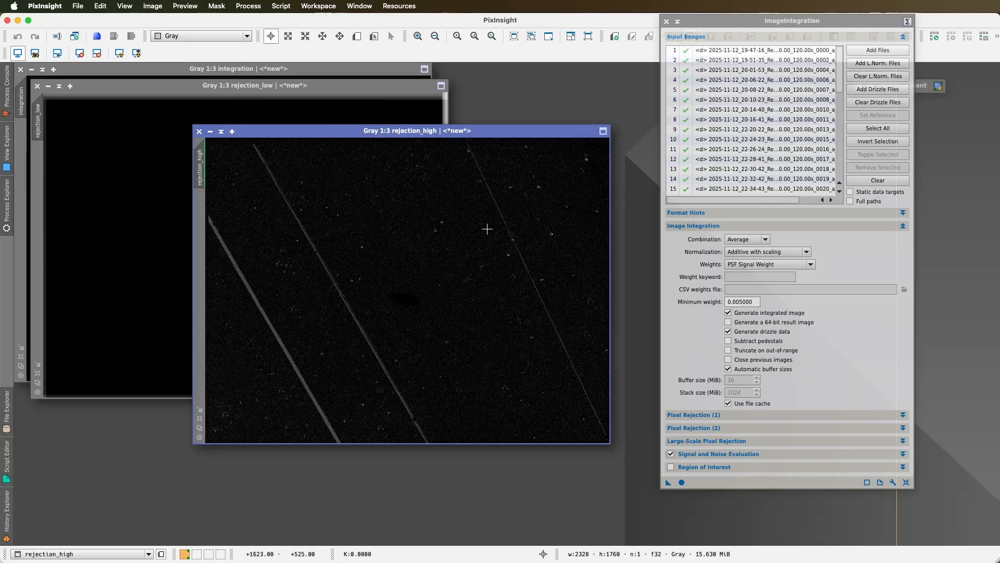
{"action": "left_click", "coordinate": [198, 131]}
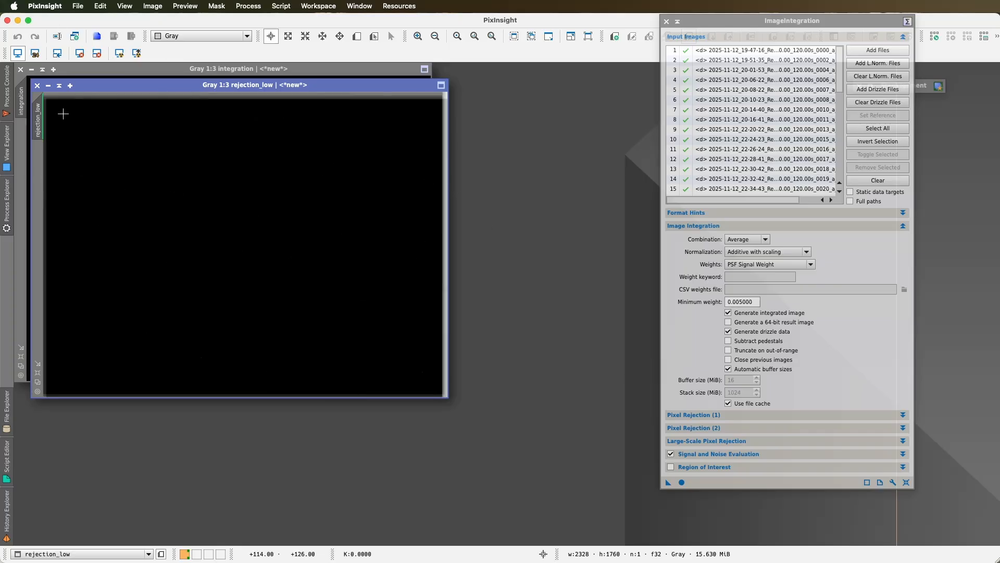
{"action": "left_click", "coordinate": [37, 85]}
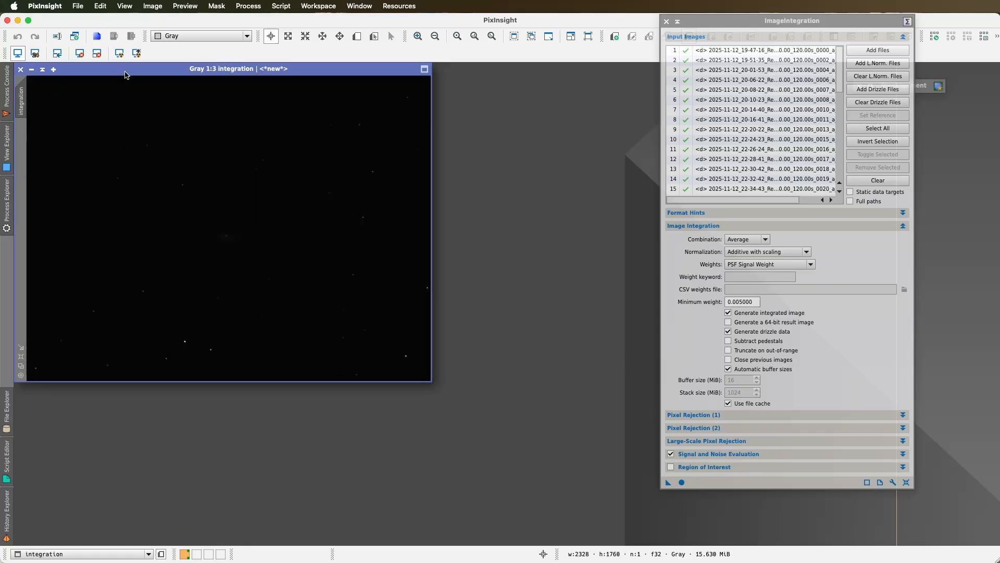
Apply an automatic screen stretch to the new integration image and enlarge its window
{"action": "left_click", "coordinate": [119, 52]}
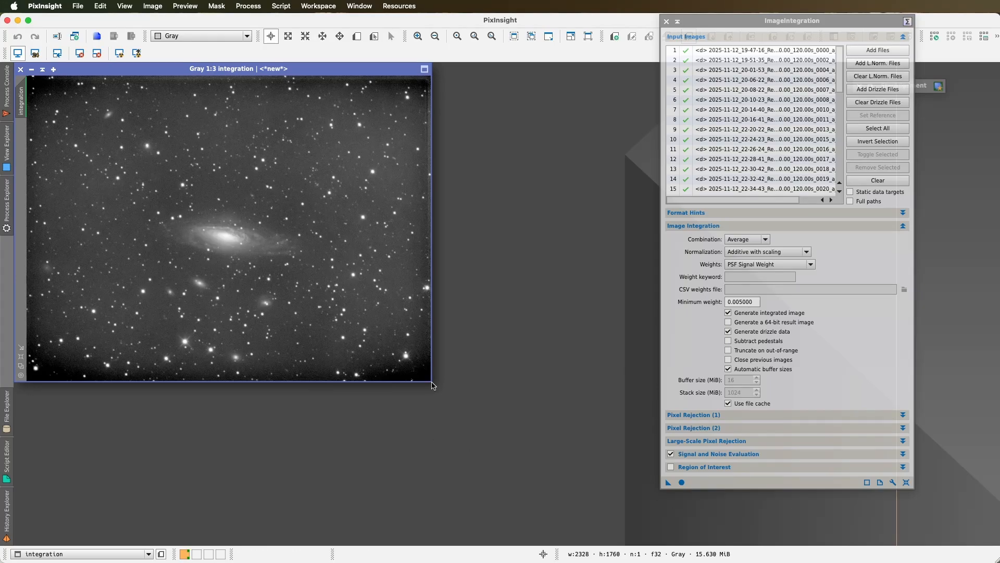
{"action": "left_click_drag", "start_coordinate": [430, 379], "coordinate": [836, 542]}
Examine the sigma-clipped integration for leftover trails and pixel specks, in the background at the galaxy's upper left and around its core
{"action": "scroll", "coordinate": [513, 419], "scroll_direction": "up", "scroll_amount": 1}
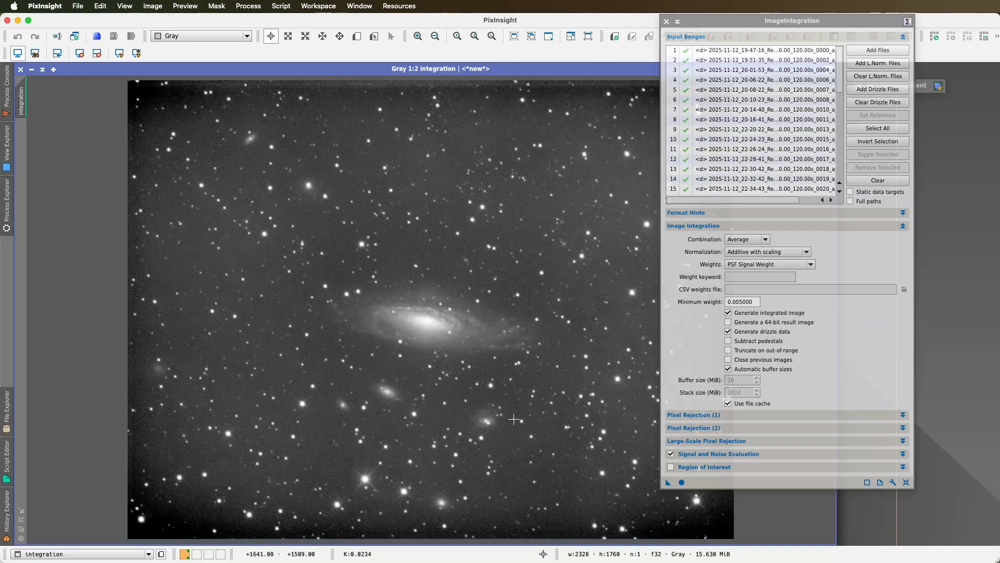
{"action": "scroll", "coordinate": [514, 419], "scroll_direction": "up", "scroll_amount": 1}
{"action": "scroll", "coordinate": [514, 419], "scroll_direction": "down", "scroll_amount": 1}
{"action": "scroll", "coordinate": [307, 262], "scroll_direction": "up", "scroll_amount": 4}
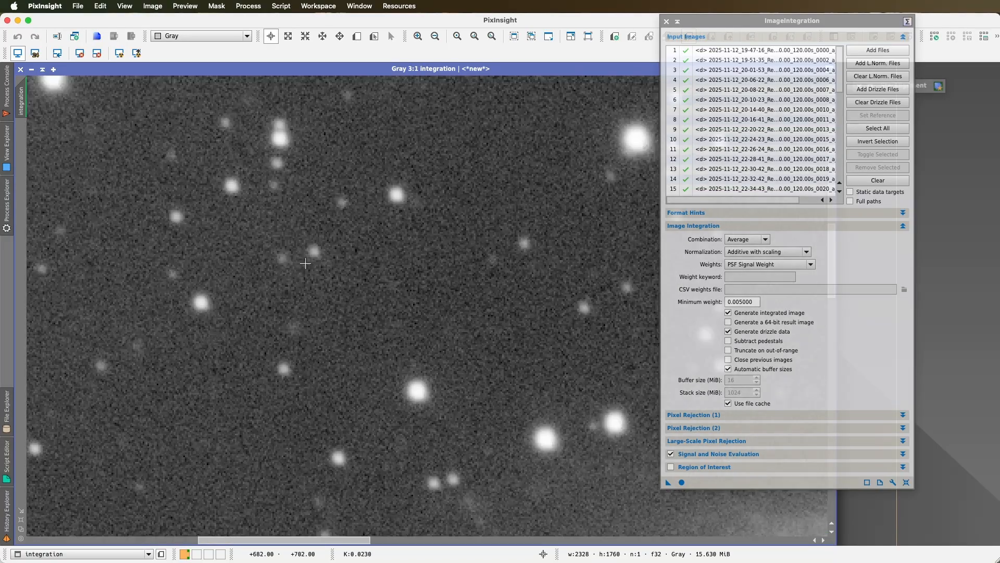
{"action": "scroll", "coordinate": [429, 285], "scroll_direction": "down", "scroll_amount": 3}
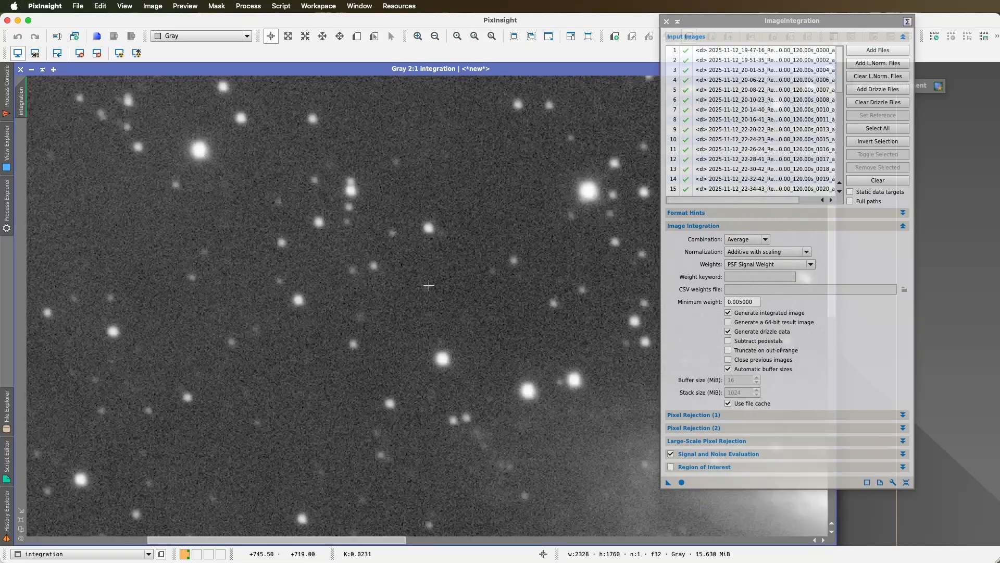
{"action": "scroll", "coordinate": [428, 285], "scroll_direction": "up", "scroll_amount": 1}
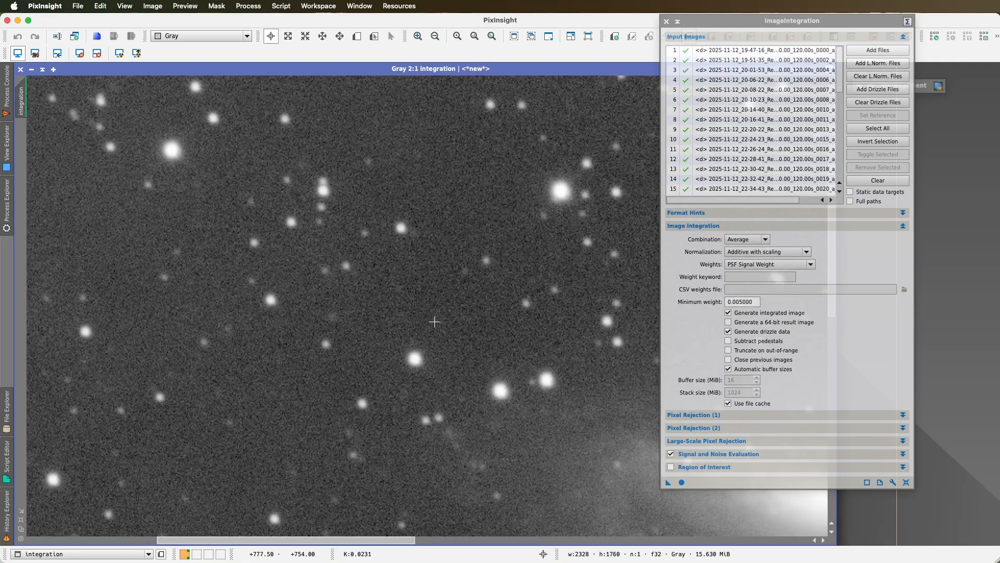
{"action": "scroll", "coordinate": [433, 323], "scroll_direction": "down", "scroll_amount": 3}
{"action": "scroll", "coordinate": [433, 322], "scroll_direction": "up", "scroll_amount": 3}
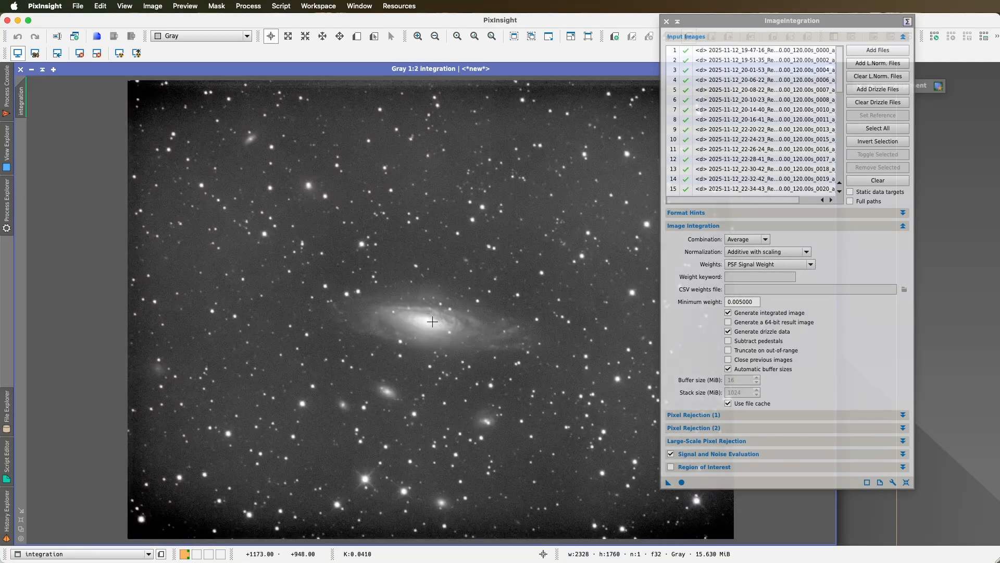
{"action": "scroll", "coordinate": [432, 322], "scroll_direction": "down", "scroll_amount": 3}
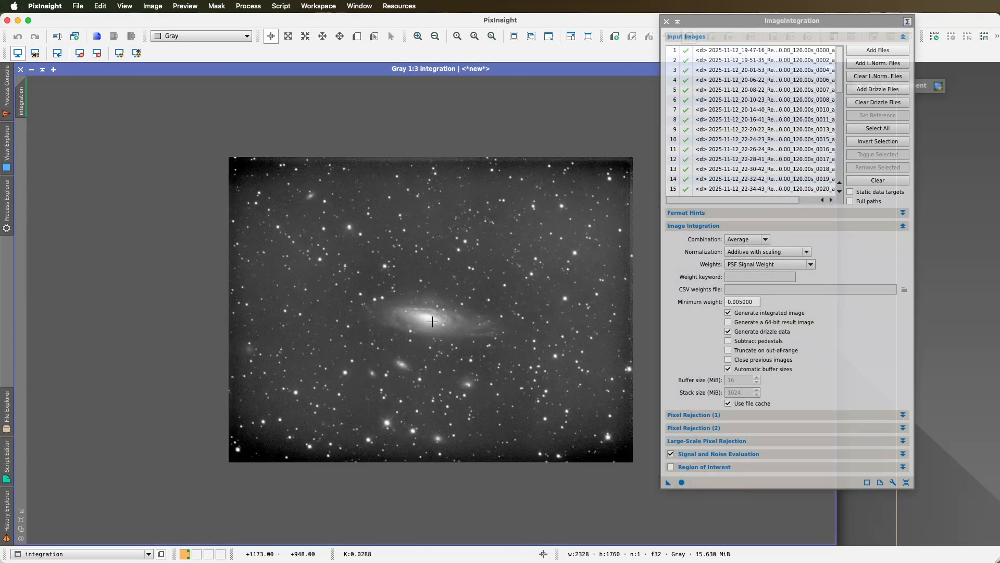
{"action": "scroll", "coordinate": [432, 321], "scroll_direction": "up", "scroll_amount": 1}
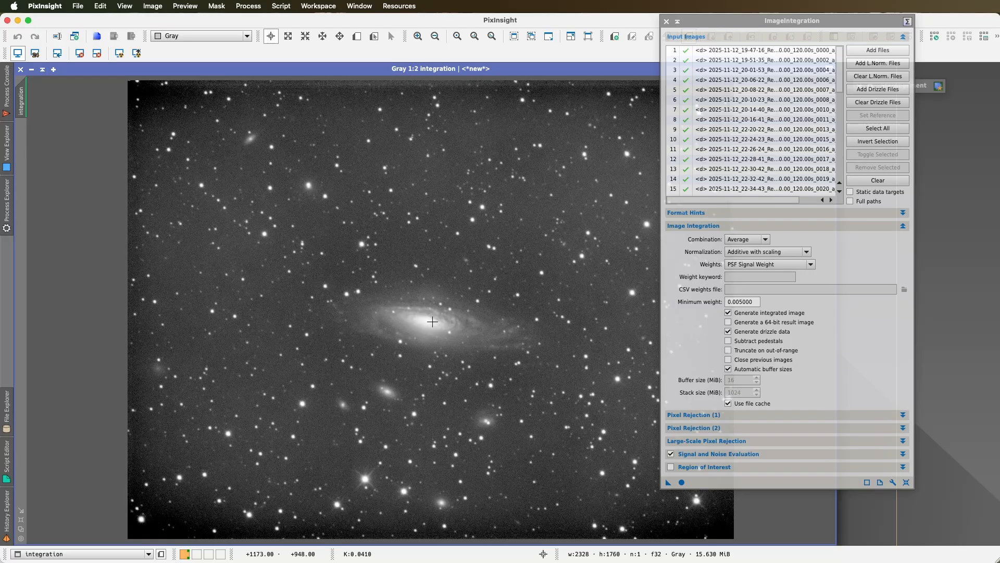
{"action": "scroll", "coordinate": [433, 321], "scroll_direction": "up", "scroll_amount": 2}
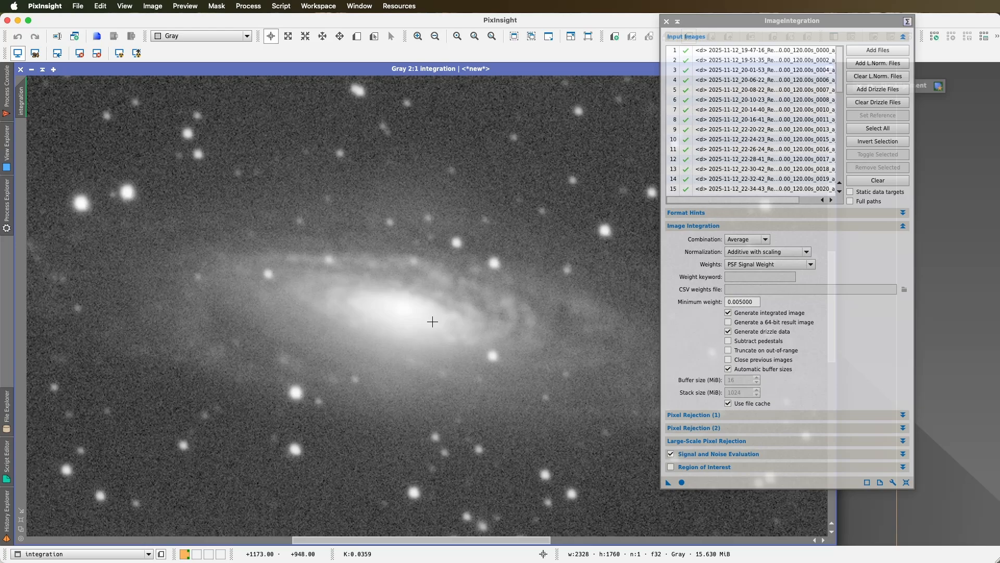
{"action": "scroll", "coordinate": [433, 321], "scroll_direction": "down", "scroll_amount": 2}
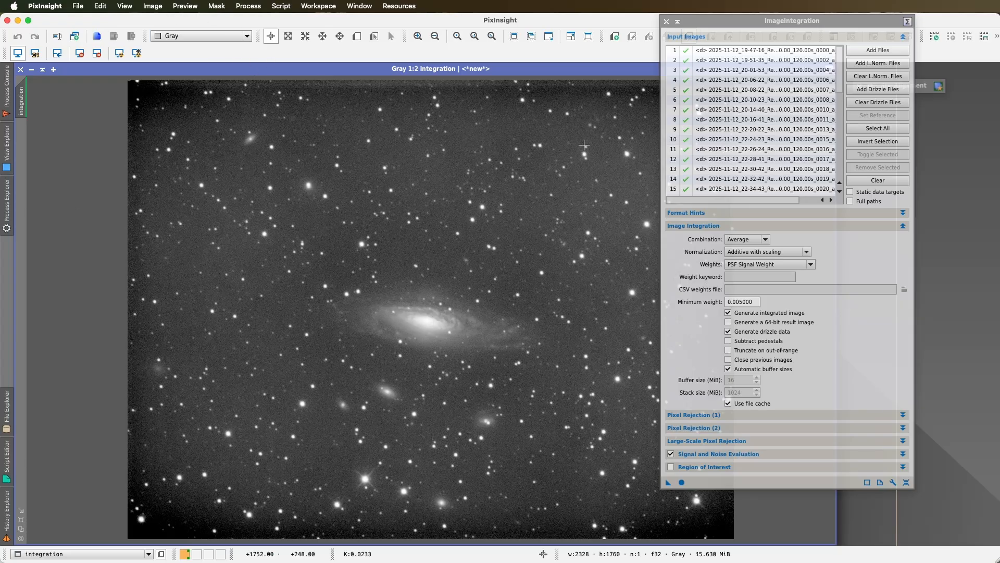
Collapse the ImageIntegration window and park it below StarAlignment, and open BlurXTerminator beside the integration image
{"action": "left_click", "coordinate": [678, 21]}
{"action": "left_click_drag", "start_coordinate": [772, 256], "coordinate": [888, 112]}
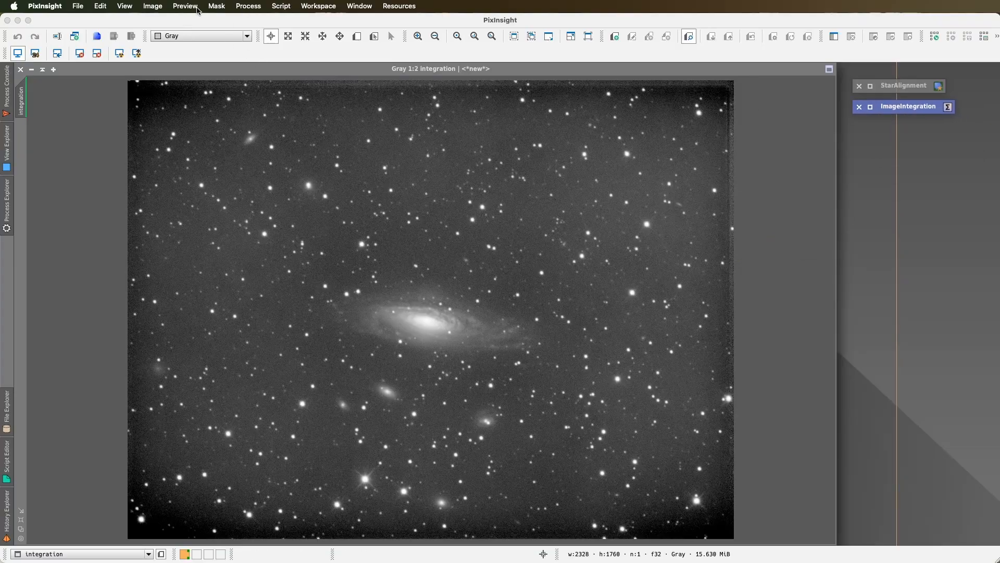
{"action": "left_click", "coordinate": [242, 7]}
{"action": "mouse_move", "coordinate": [271, 21]}
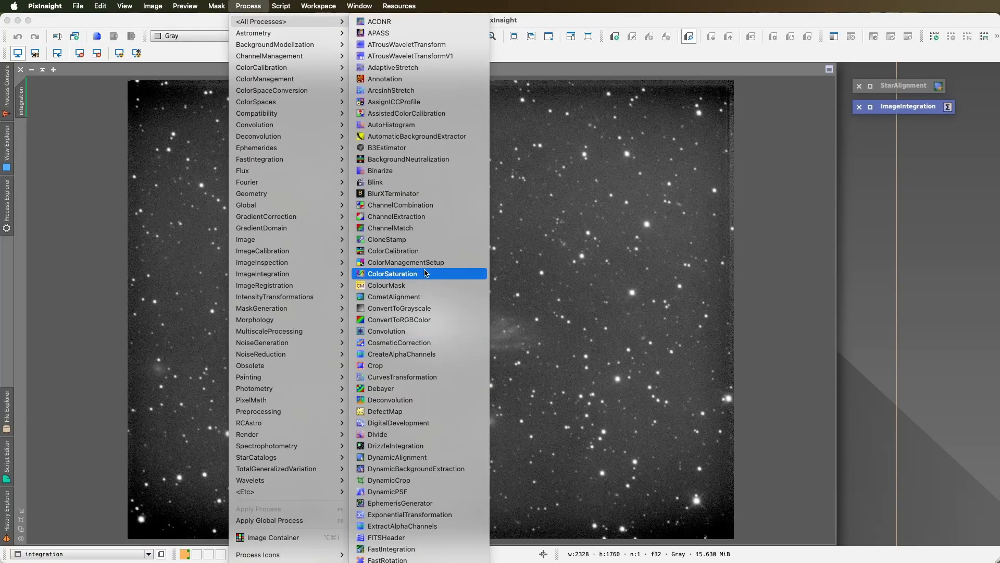
{"action": "left_click", "coordinate": [424, 194]}
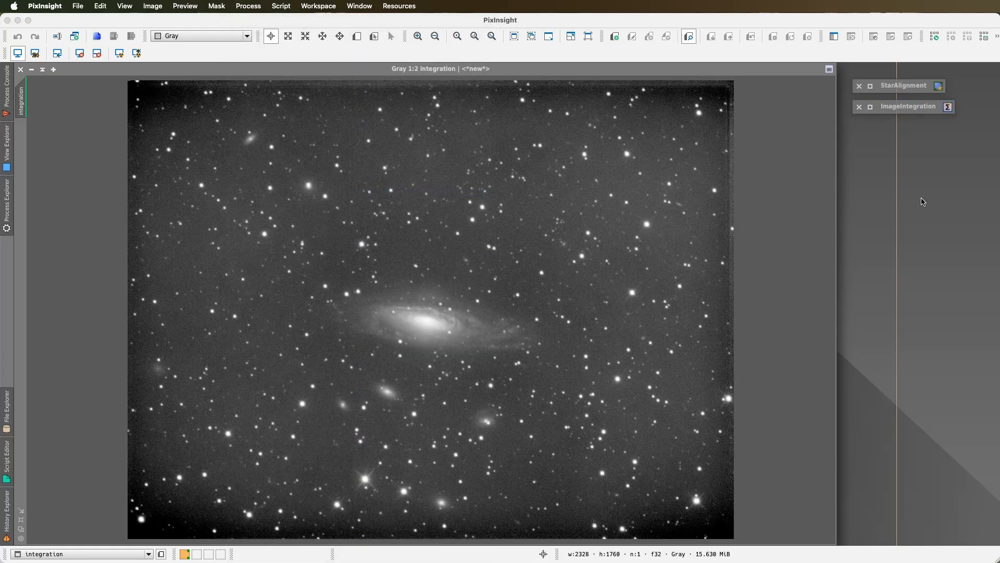
{"action": "left_click_drag", "start_coordinate": [875, 167], "coordinate": [819, 142]}
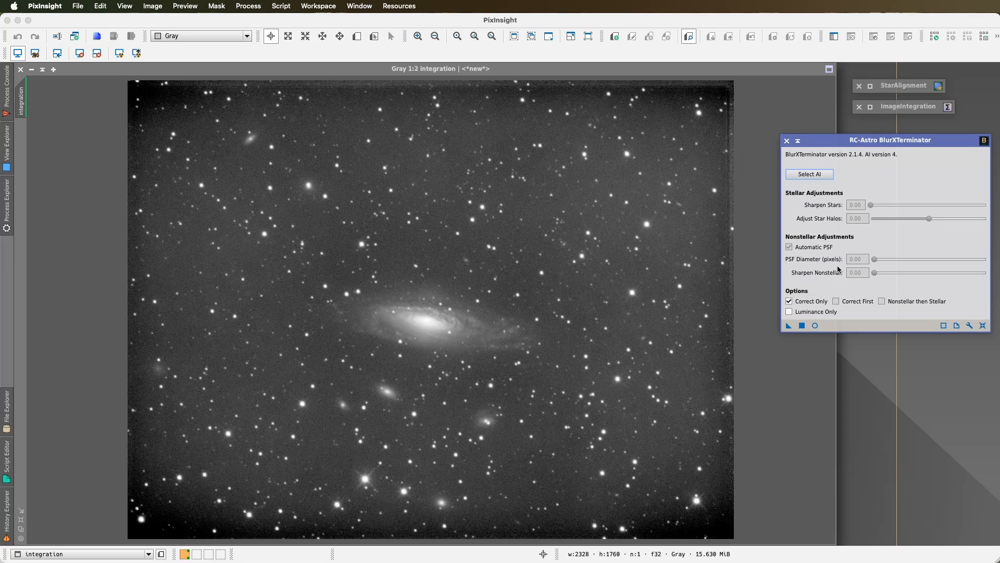
{"action": "left_click_drag", "start_coordinate": [828, 143], "coordinate": [810, 142]}
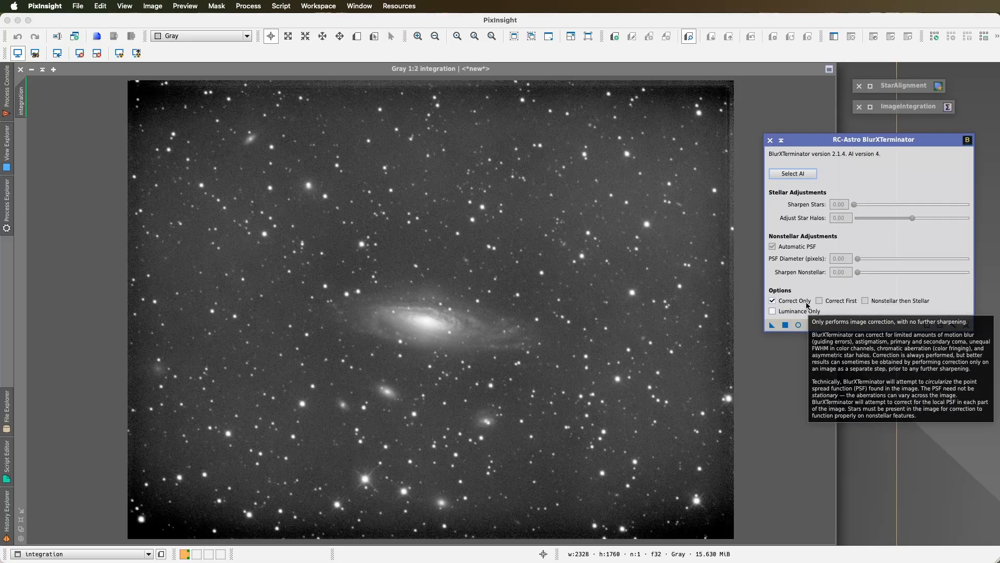
Apply BlurXTerminator in Correct Only mode to the stacked integration image, with the background stars in close view
{"action": "scroll", "coordinate": [543, 258], "scroll_direction": "down", "scroll_amount": 1}
{"action": "scroll", "coordinate": [542, 258], "scroll_direction": "up", "scroll_amount": 4}
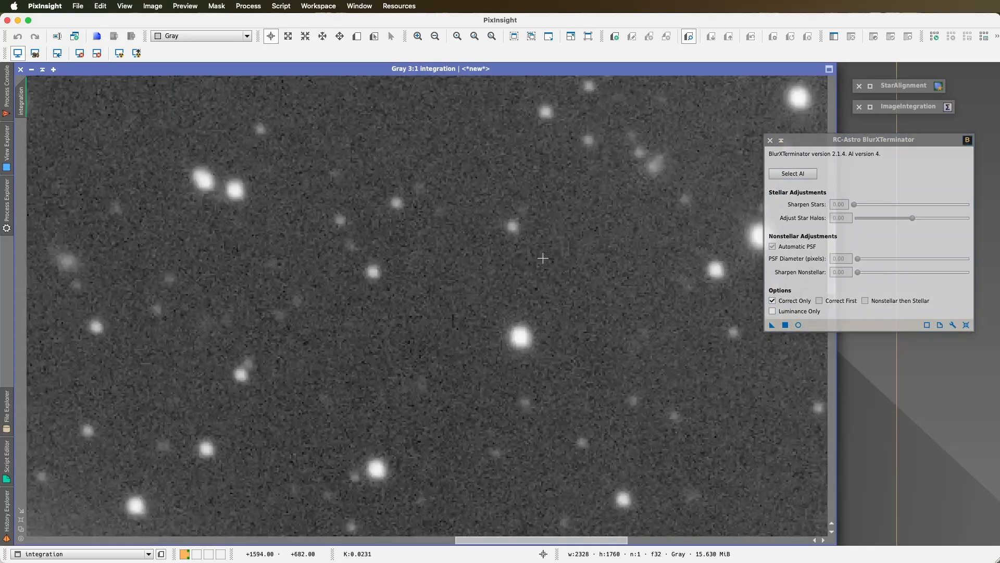
{"action": "left_click", "coordinate": [771, 326]}
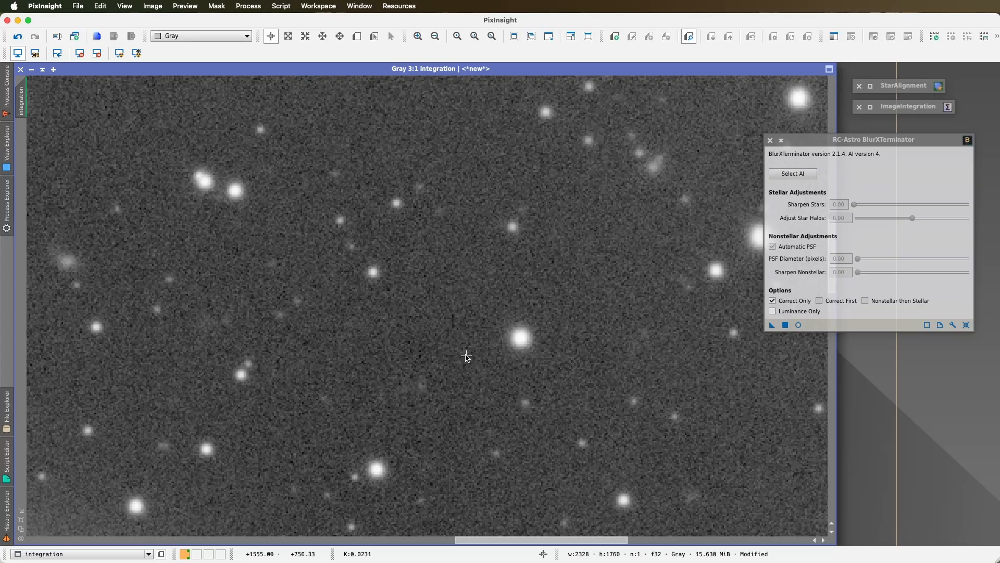
Compare the integration's star shapes before and after the BlurXTerminator correction by repeatedly undoing and redoing it
{"action": "scroll", "coordinate": [492, 344], "scroll_direction": "down", "scroll_amount": 1}
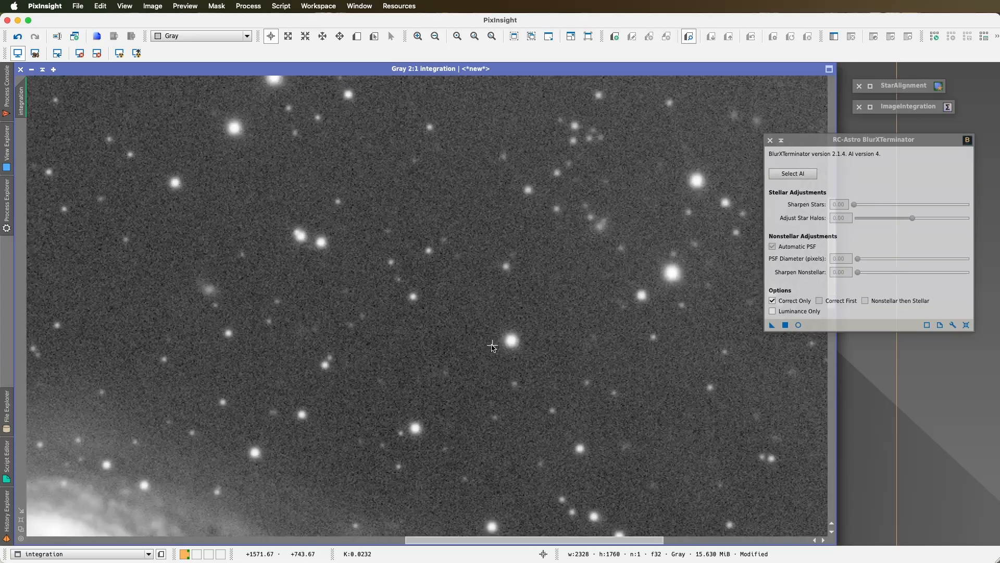
{"action": "scroll", "coordinate": [301, 419], "scroll_direction": "up", "scroll_amount": 1}
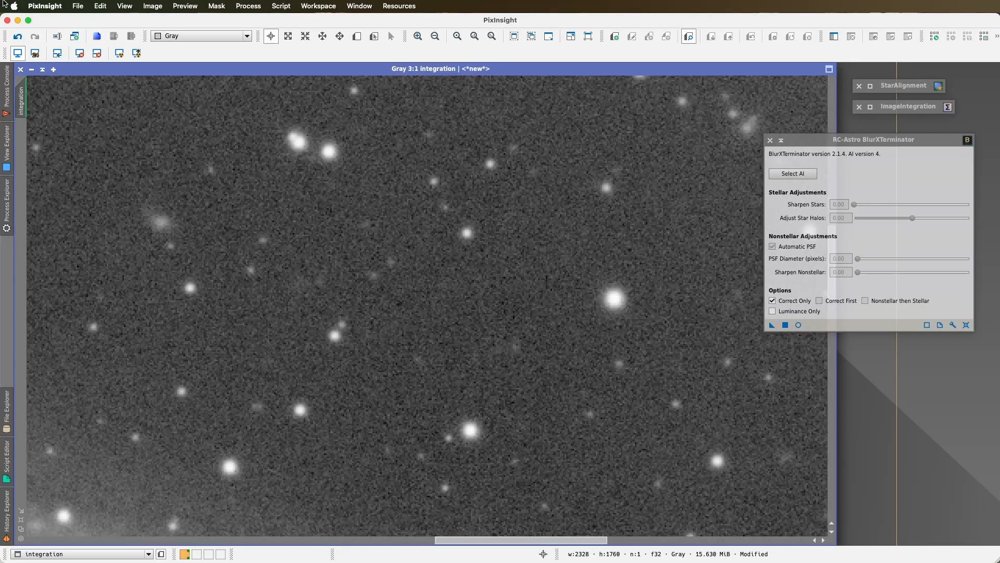
{"action": "left_click", "coordinate": [17, 37]}
{"action": "left_click", "coordinate": [32, 39]}
{"action": "left_click", "coordinate": [17, 39]}
{"action": "left_click", "coordinate": [32, 40]}
{"action": "left_click", "coordinate": [19, 39]}
{"action": "left_click", "coordinate": [33, 38]}
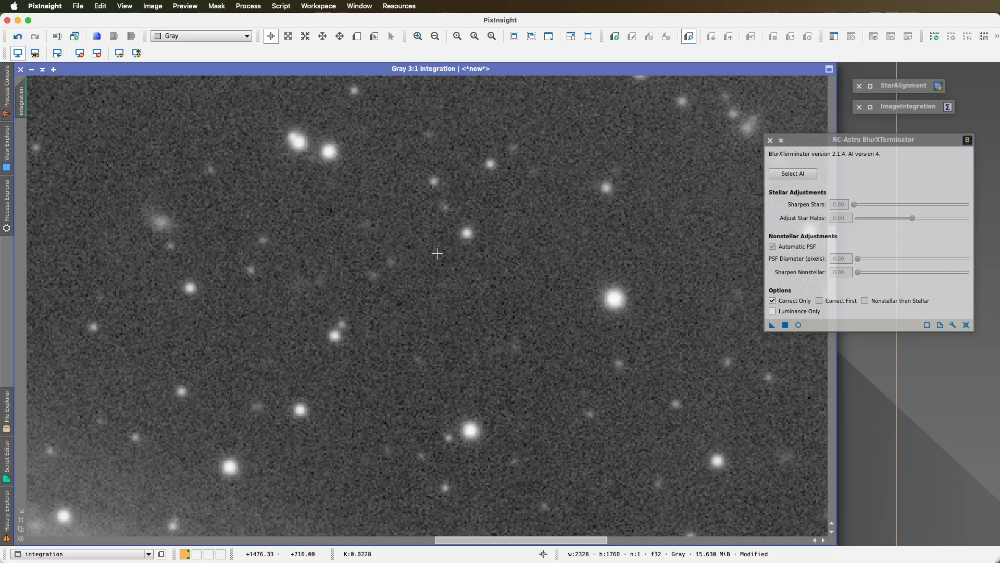
{"action": "scroll", "coordinate": [438, 254], "scroll_direction": "down", "scroll_amount": 4}
{"action": "scroll", "coordinate": [437, 255], "scroll_direction": "up", "scroll_amount": 1}
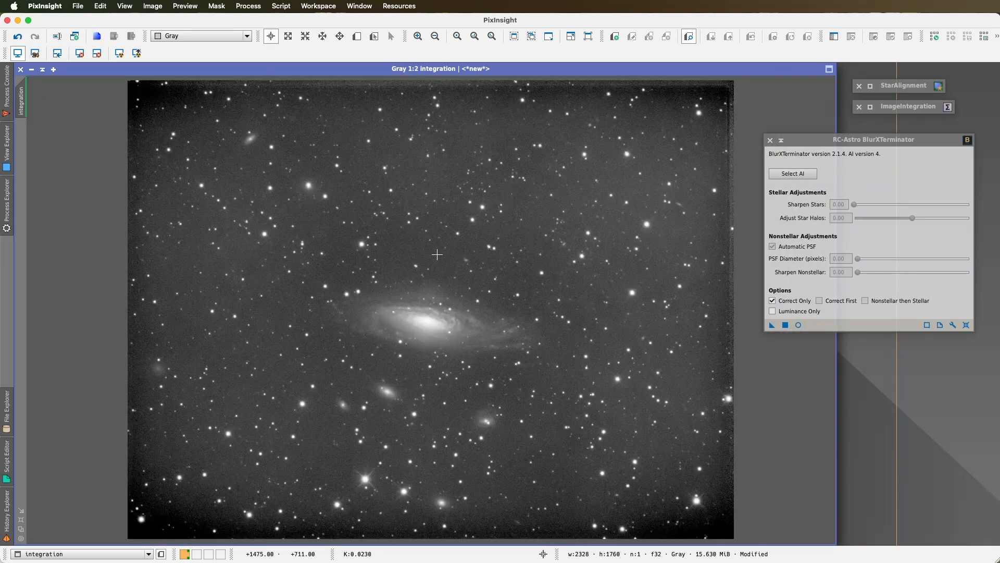
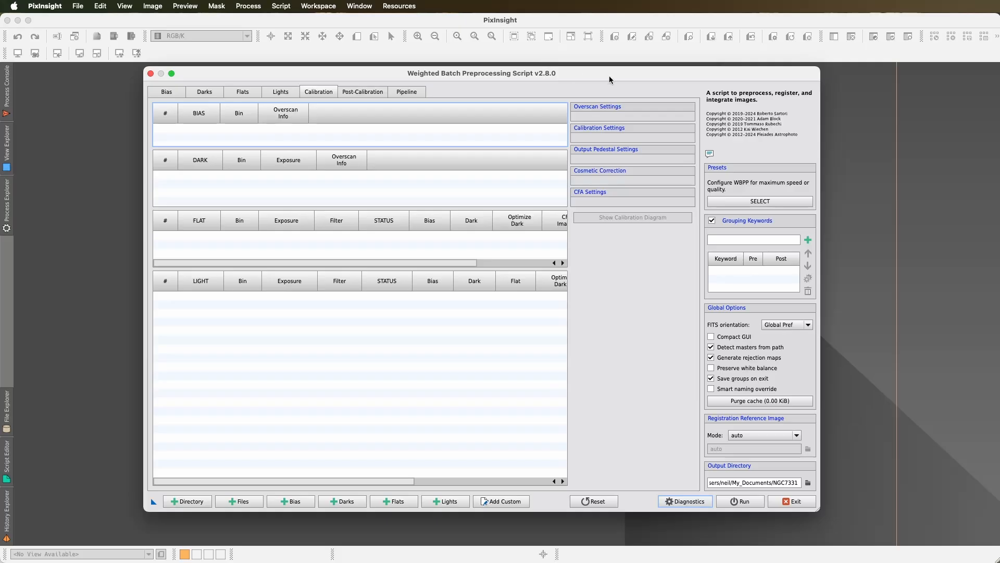
Review the Weighted Batch Preprocessing settings for bias, darks, flats, lights, calibration, post-calibration and the pipeline
{"action": "left_click", "coordinate": [196, 92]}
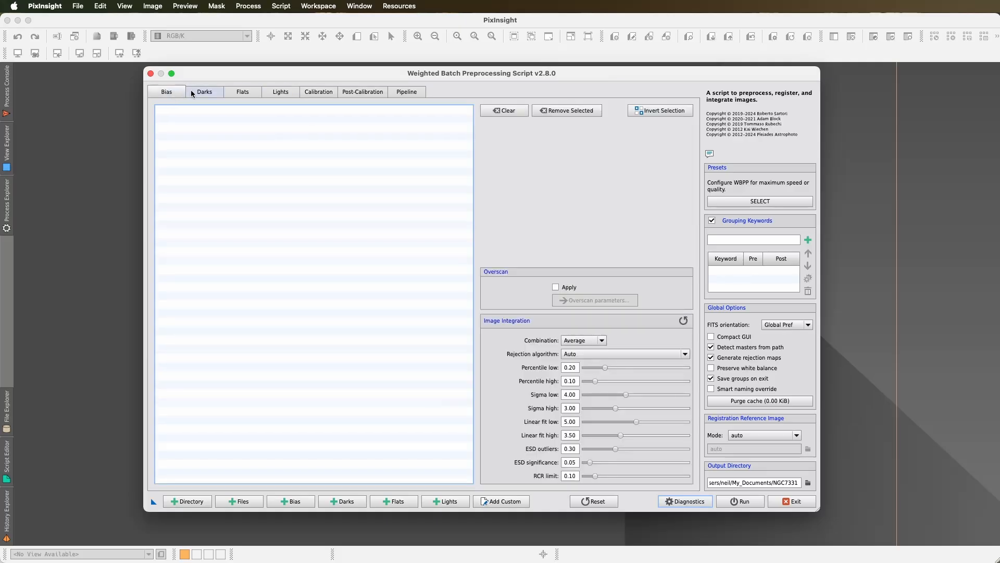
{"action": "left_click", "coordinate": [245, 92]}
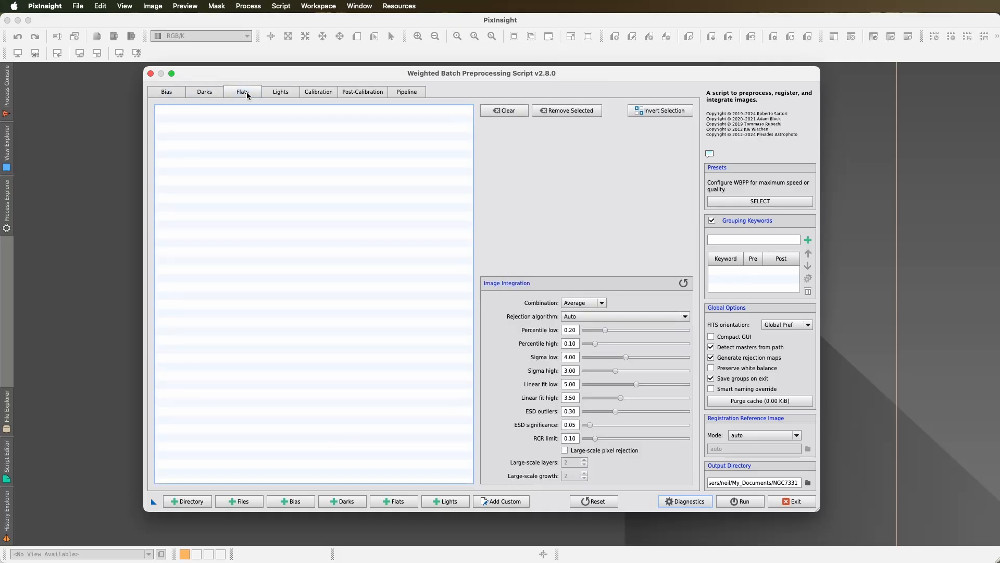
{"action": "left_click", "coordinate": [165, 92]}
{"action": "left_click", "coordinate": [201, 95]}
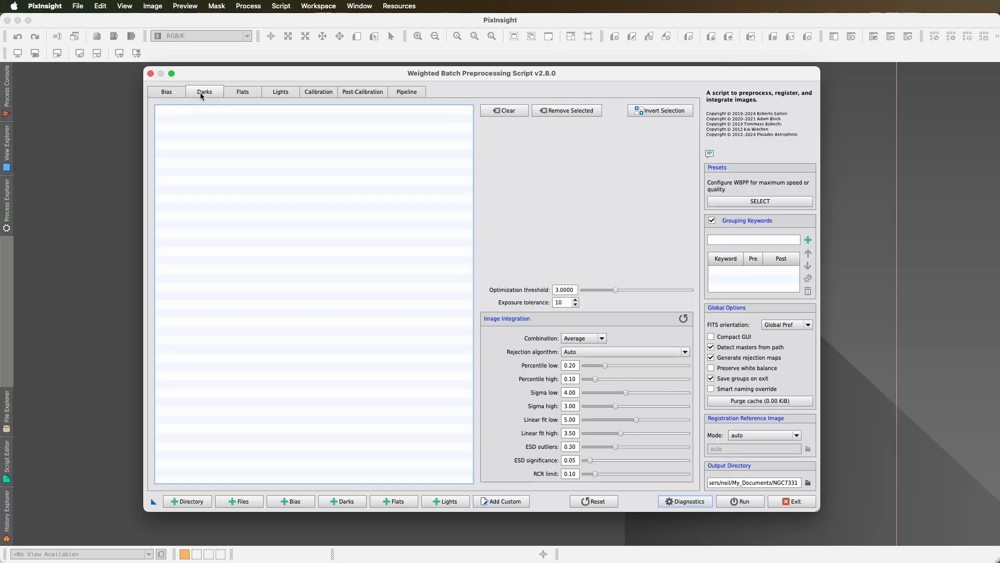
{"action": "left_click", "coordinate": [245, 92]}
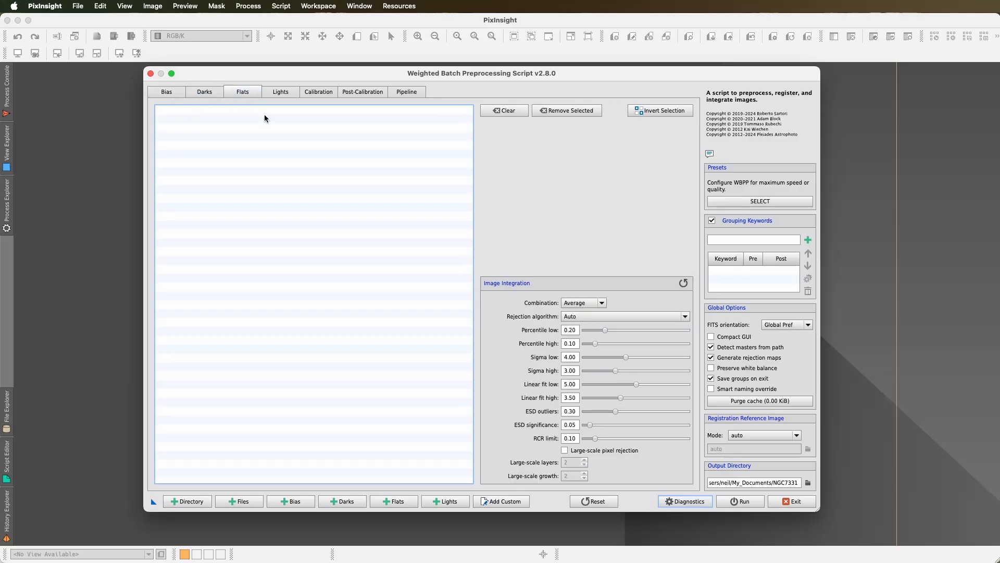
{"action": "left_click", "coordinate": [279, 92]}
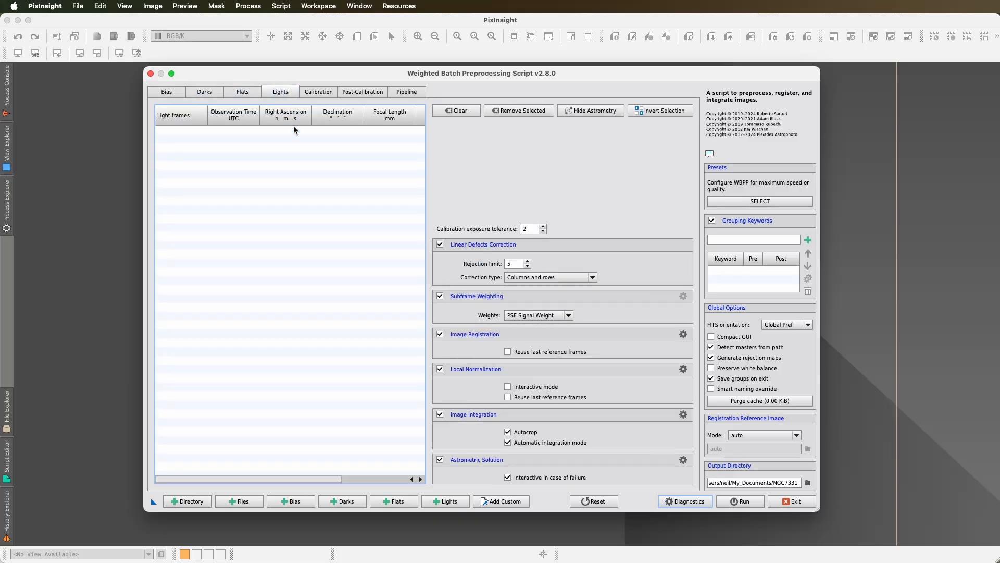
{"action": "left_click", "coordinate": [316, 94]}
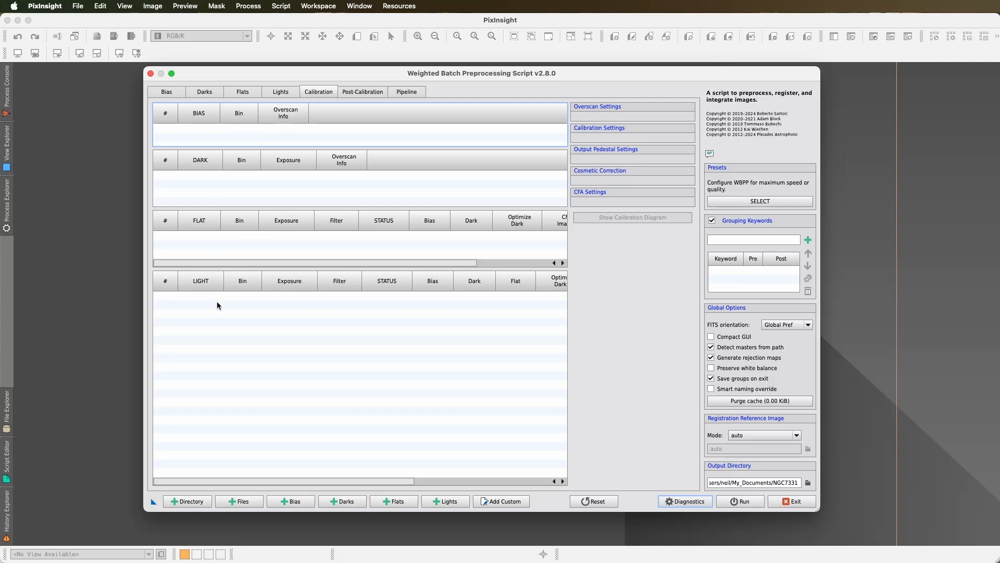
{"action": "left_click", "coordinate": [362, 92]}
{"action": "left_click", "coordinate": [405, 92]}
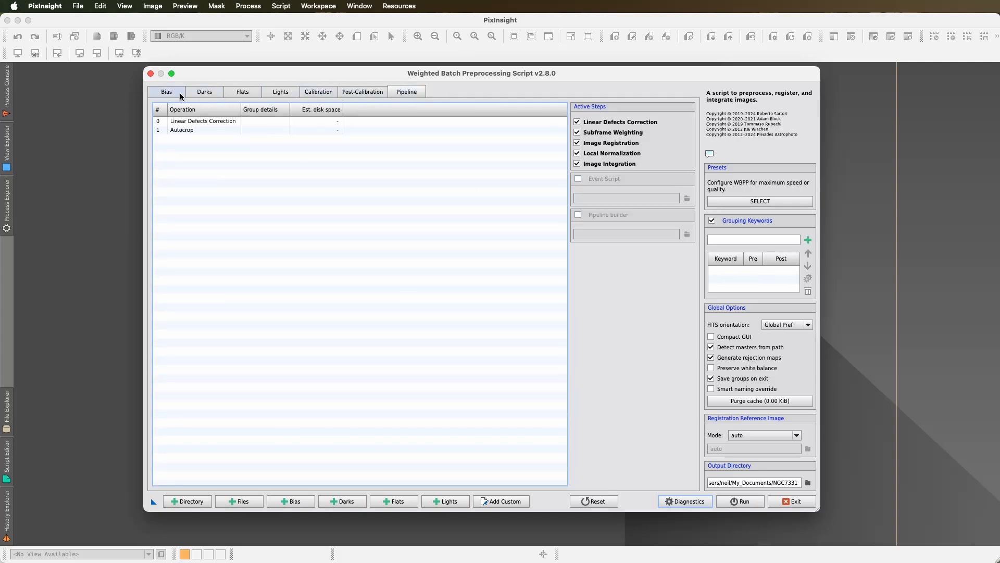
{"action": "left_click", "coordinate": [167, 93]}
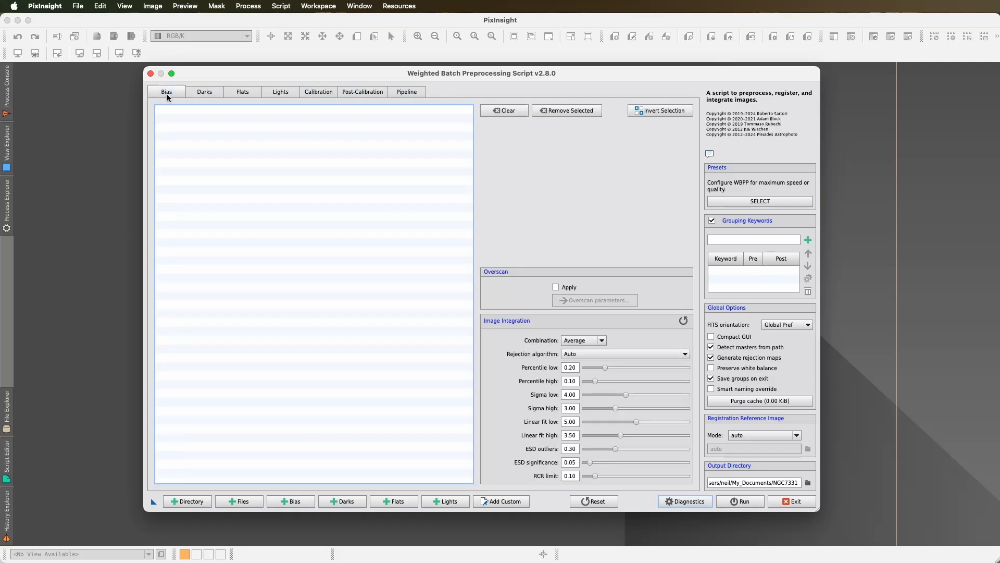
Add all red-filter XISF frames from the My_Documents/NGC7331/Red folder as light frames
{"action": "left_click", "coordinate": [447, 501]}
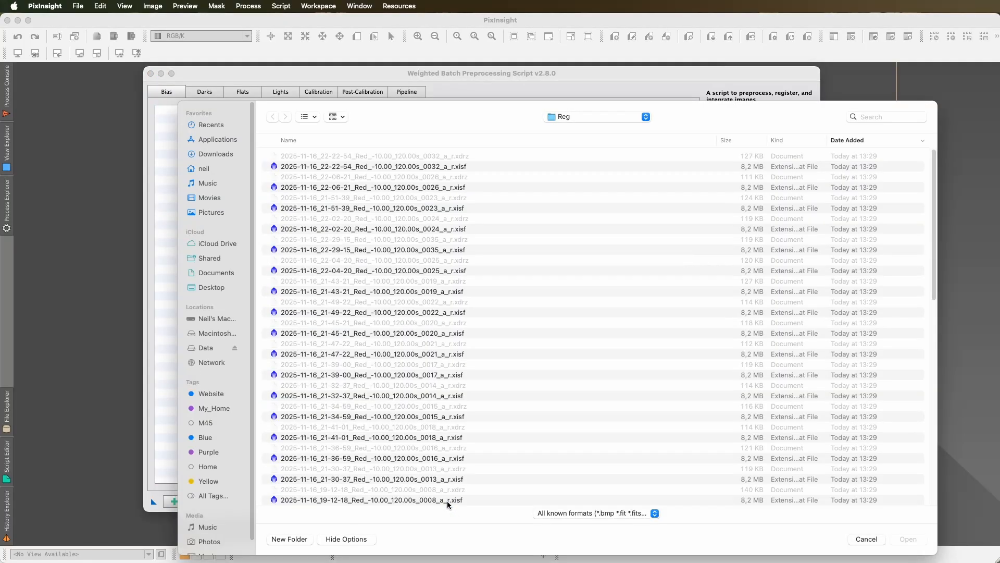
{"action": "left_click", "coordinate": [197, 172]}
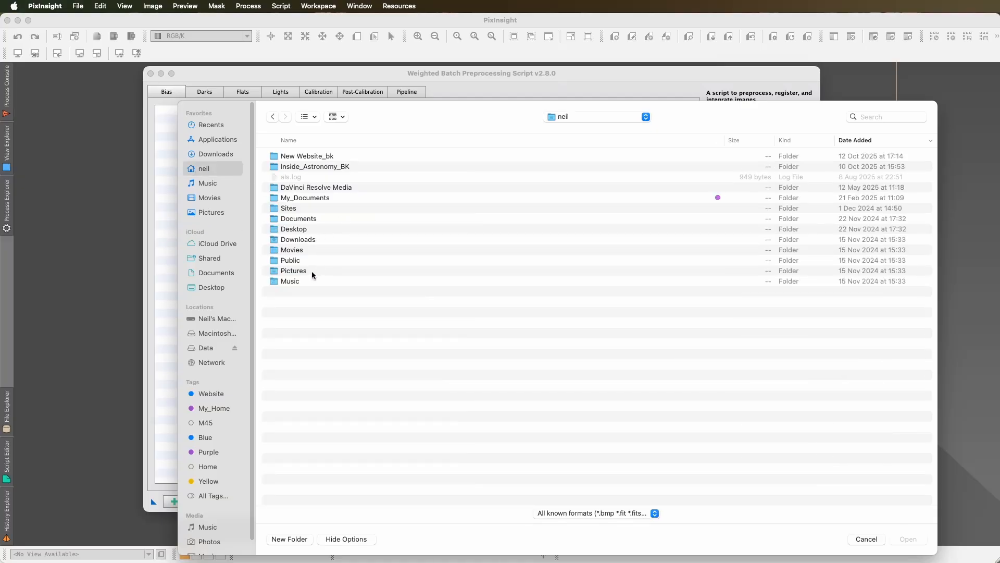
{"action": "double_click", "coordinate": [306, 197]}
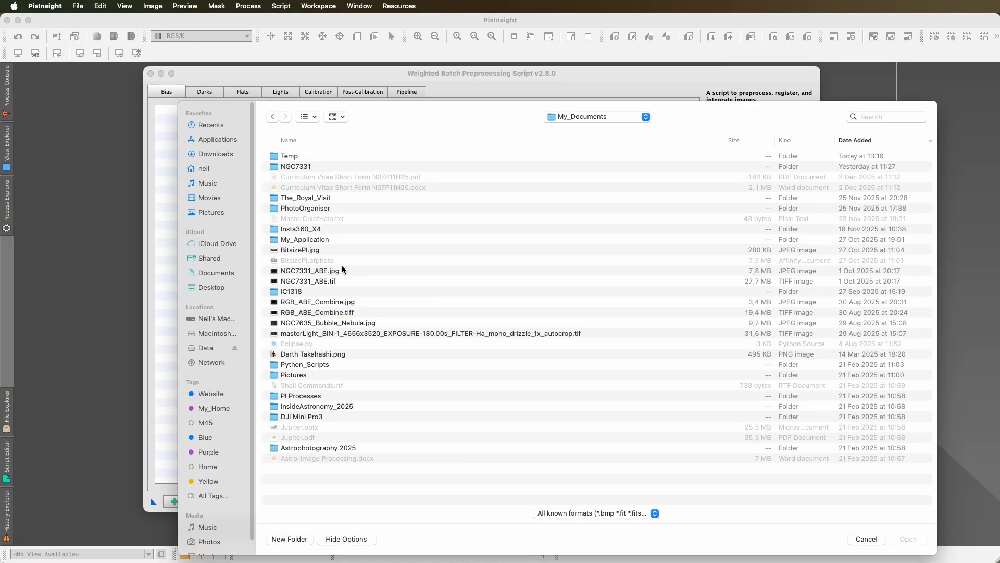
{"action": "double_click", "coordinate": [307, 166]}
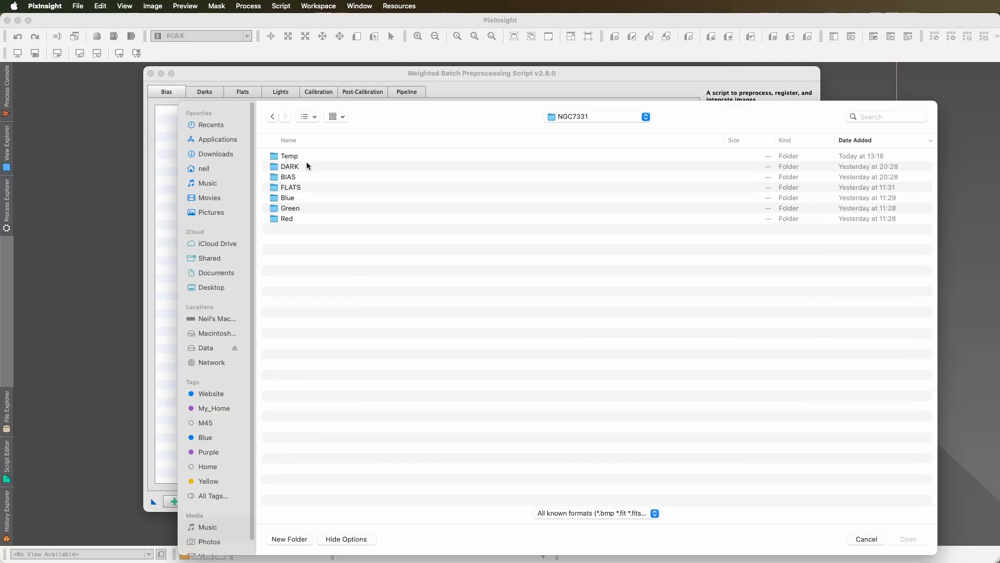
{"action": "double_click", "coordinate": [302, 218]}
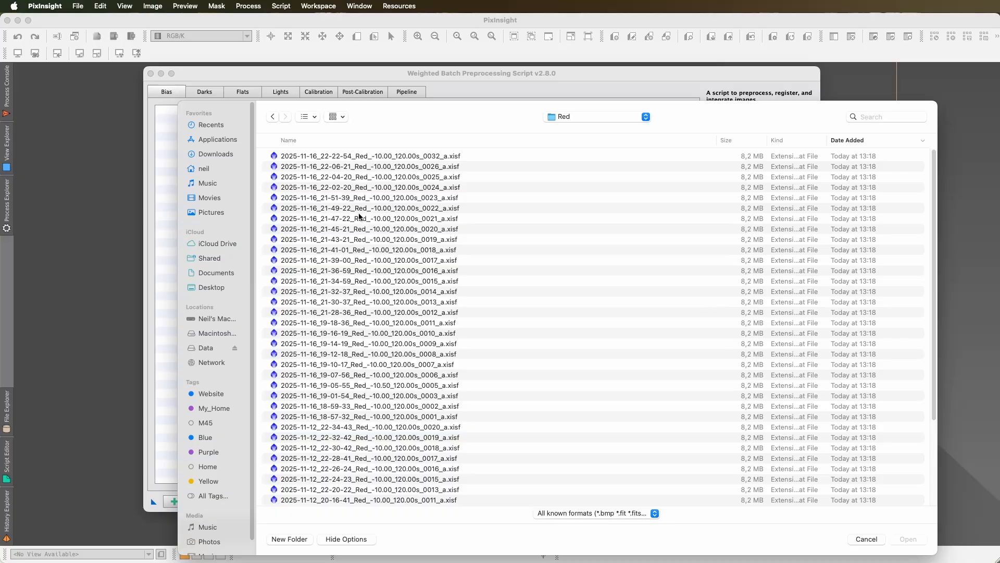
{"action": "left_click", "coordinate": [359, 217]}
{"action": "key", "text": "super+a"}
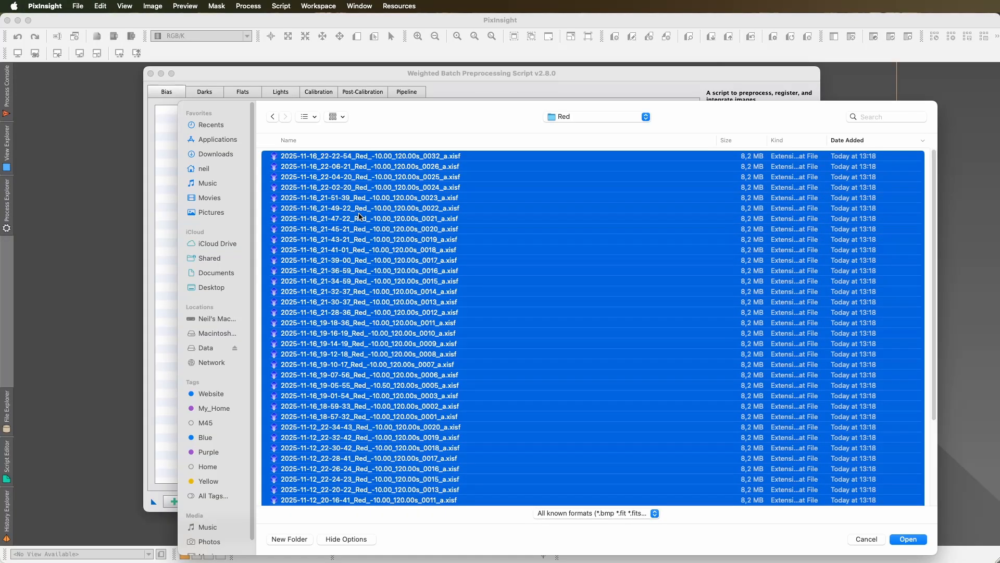
{"action": "left_click", "coordinate": [909, 539]}
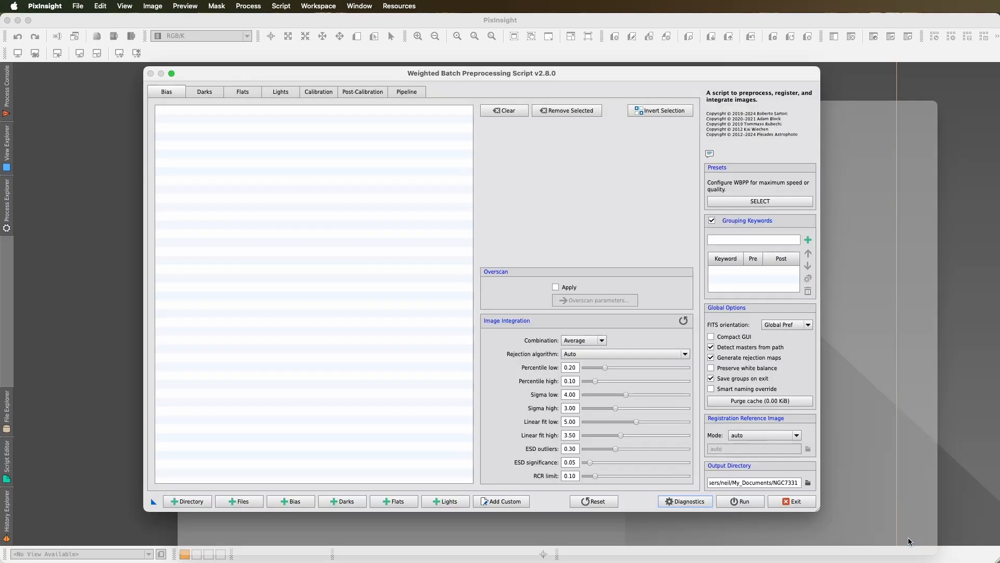
{"action": "left_click", "coordinate": [676, 374]}
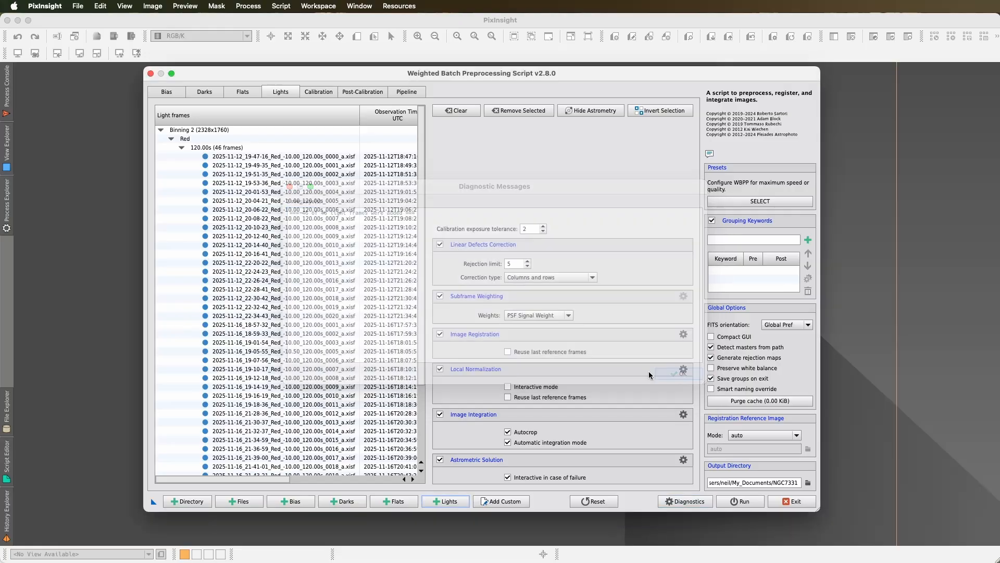
Add all blue-filter XISF frames from the NGC7331/Blue folder as light frames and check their grouping by filter
{"action": "left_click", "coordinate": [448, 501]}
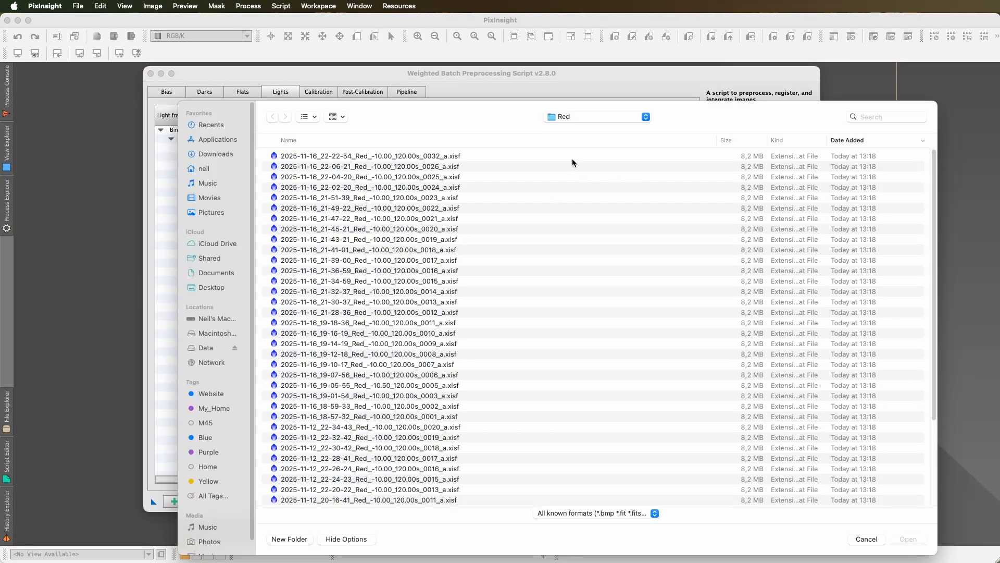
{"action": "left_click", "coordinate": [593, 118]}
{"action": "left_click", "coordinate": [592, 129]}
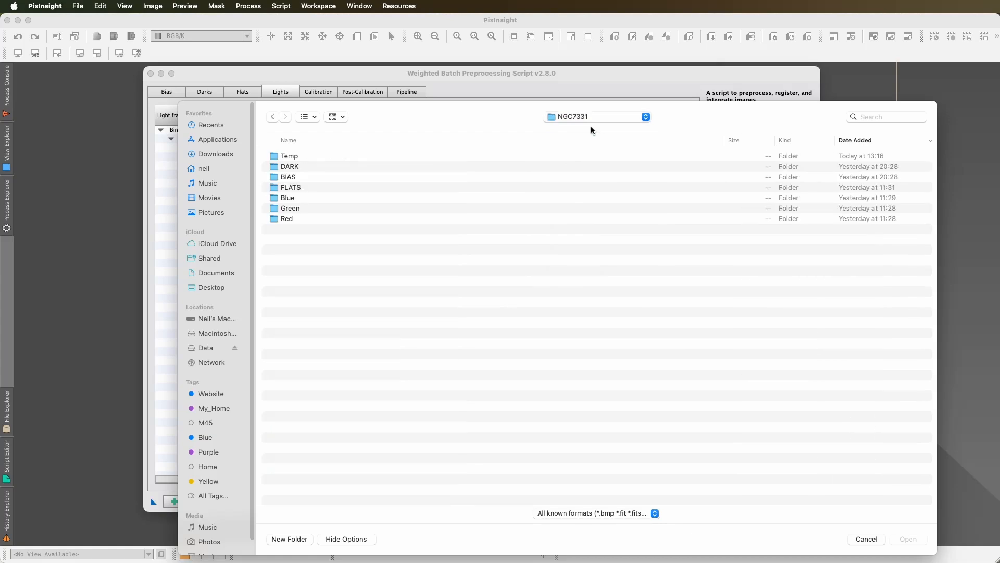
{"action": "left_click", "coordinate": [295, 199]}
{"action": "double_click", "coordinate": [294, 198]}
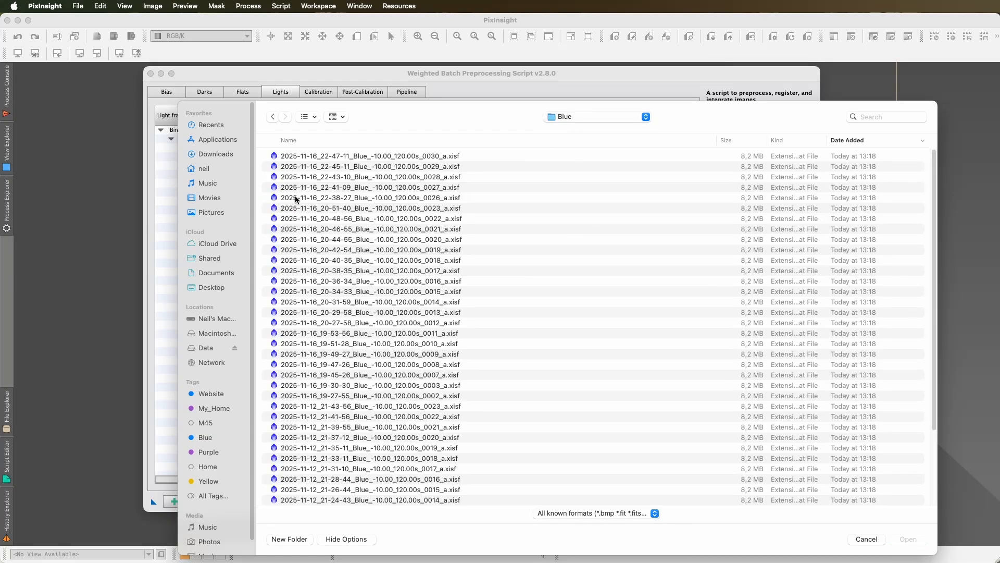
{"action": "left_click", "coordinate": [341, 175]}
{"action": "key", "text": "super+a"}
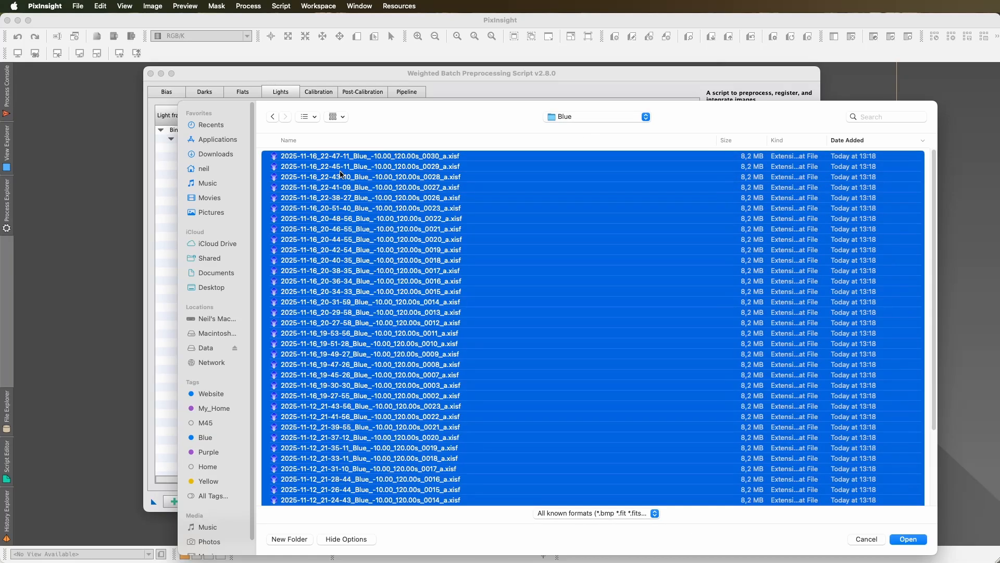
{"action": "left_click", "coordinate": [905, 540]}
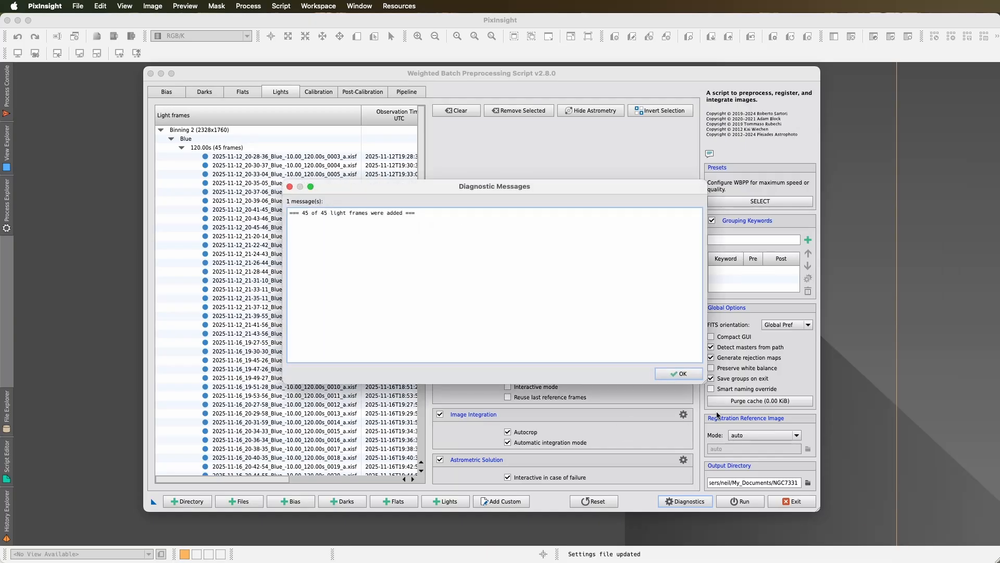
{"action": "left_click", "coordinate": [678, 374]}
{"action": "scroll", "coordinate": [417, 297], "scroll_direction": "down", "scroll_amount": 5}
{"action": "scroll", "coordinate": [416, 298], "scroll_direction": "down", "scroll_amount": 4}
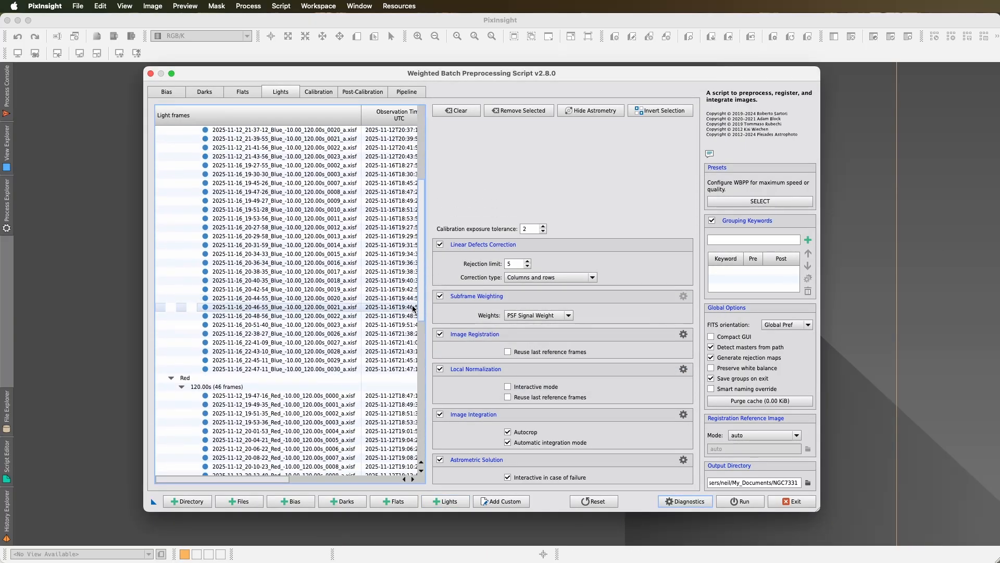
{"action": "scroll", "coordinate": [418, 337], "scroll_direction": "up", "scroll_amount": 9}
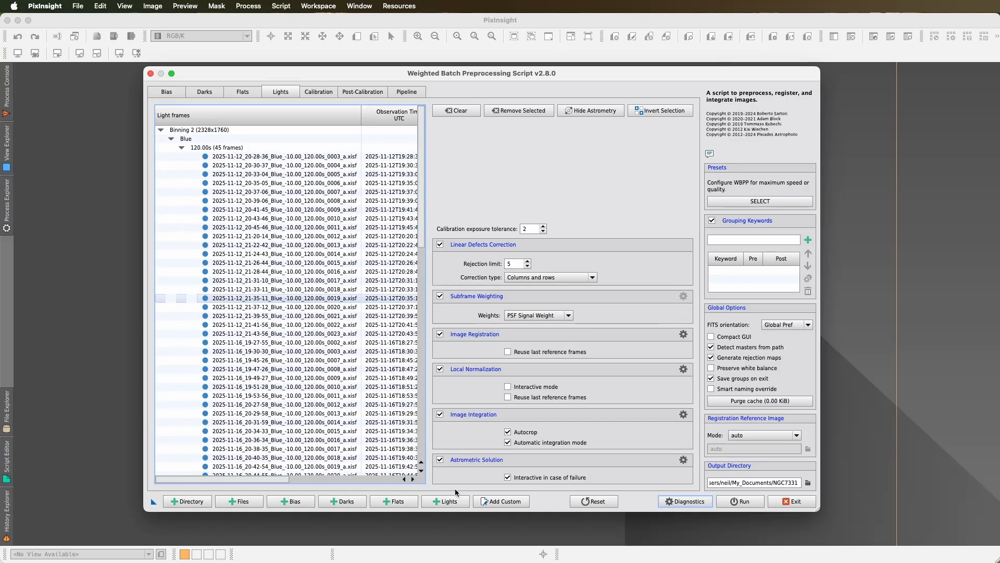
Add all green-filter XISF frames from the NGC7331/Green folder as light frames
{"action": "left_click", "coordinate": [445, 501]}
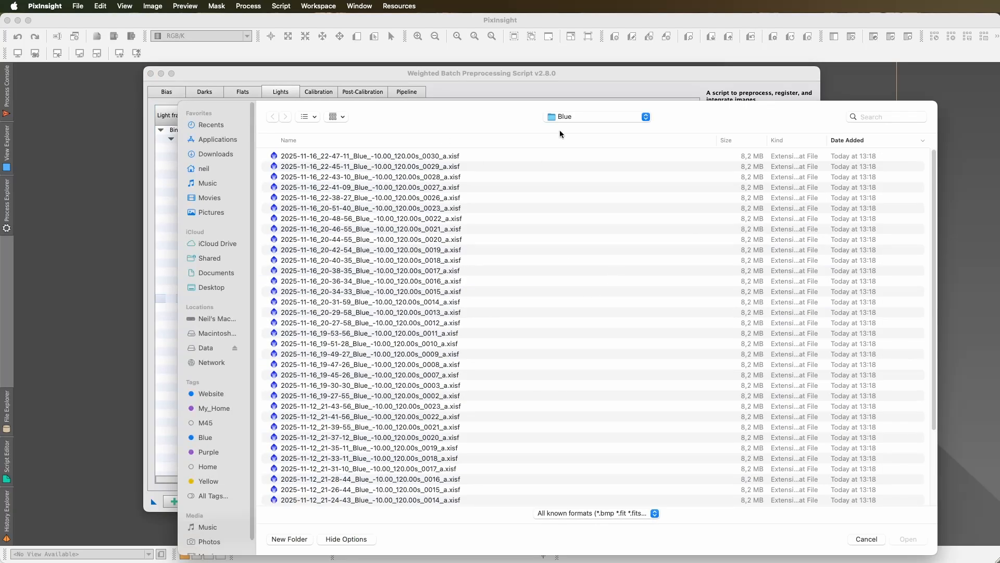
{"action": "left_click", "coordinate": [573, 117]}
{"action": "left_click", "coordinate": [576, 128]}
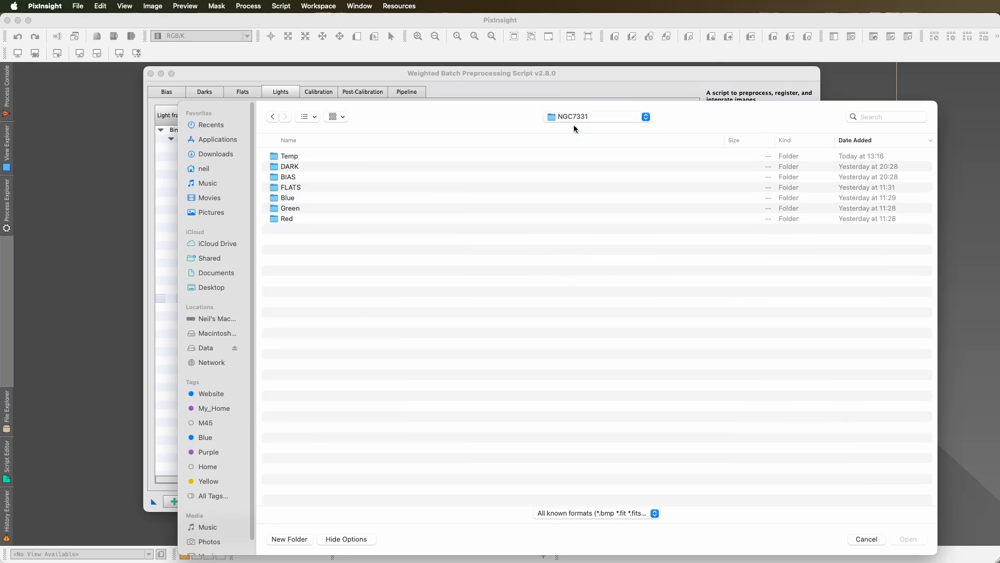
{"action": "double_click", "coordinate": [314, 207]}
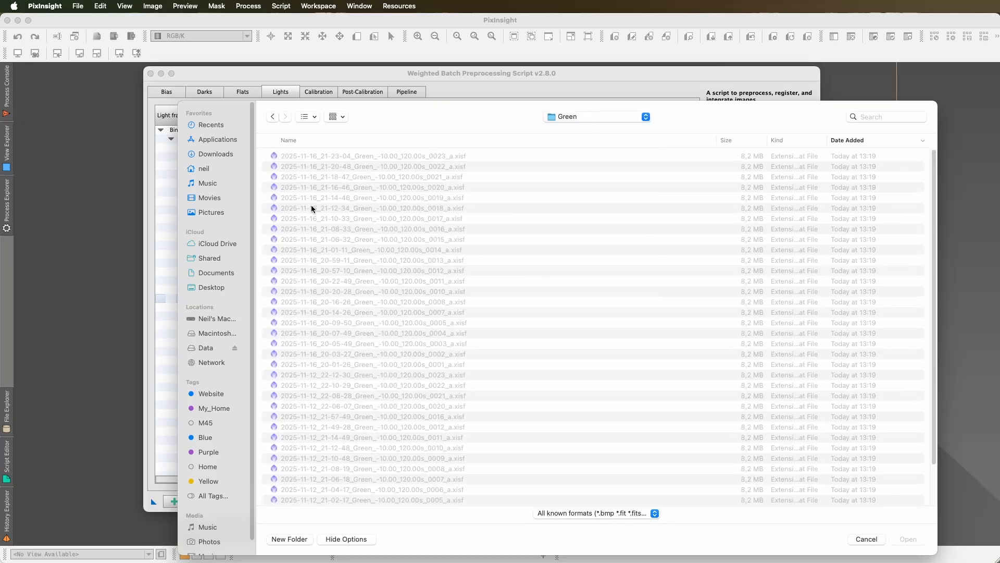
{"action": "left_click", "coordinate": [342, 167]}
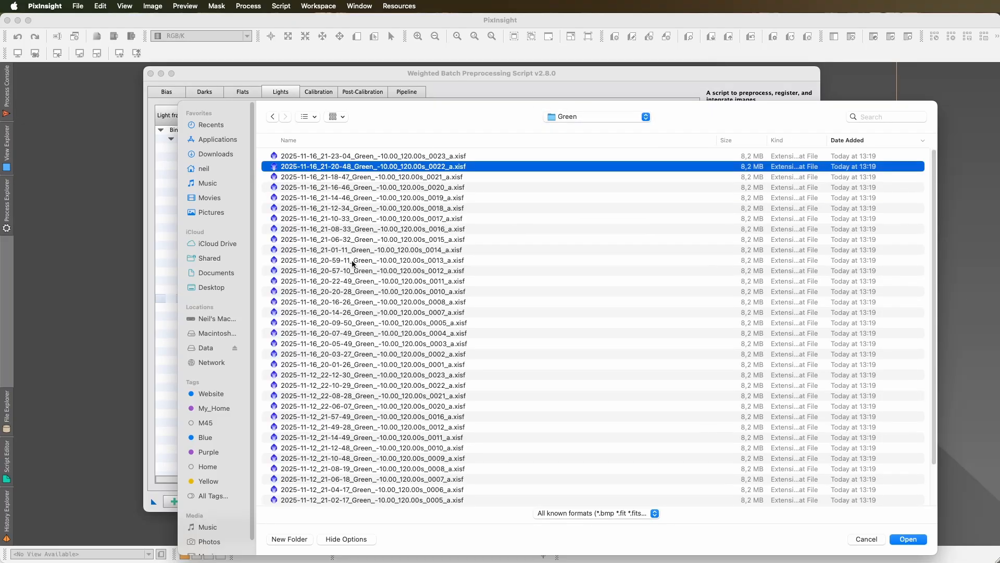
{"action": "key", "text": "super+a"}
{"action": "left_click", "coordinate": [910, 540]}
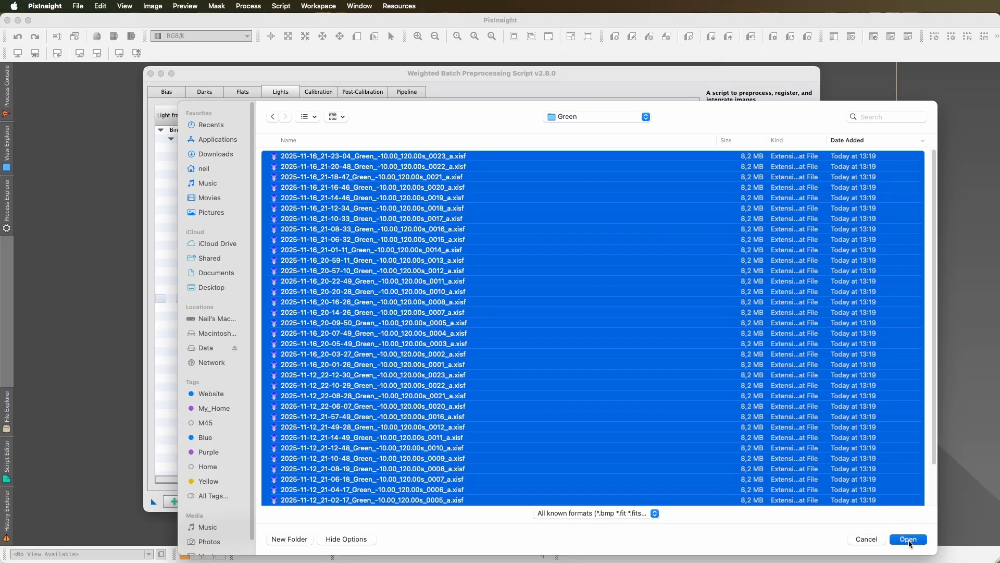
Load the selected green-filter frames and check the light frame list by filter
{"action": "left_click", "coordinate": [690, 375]}
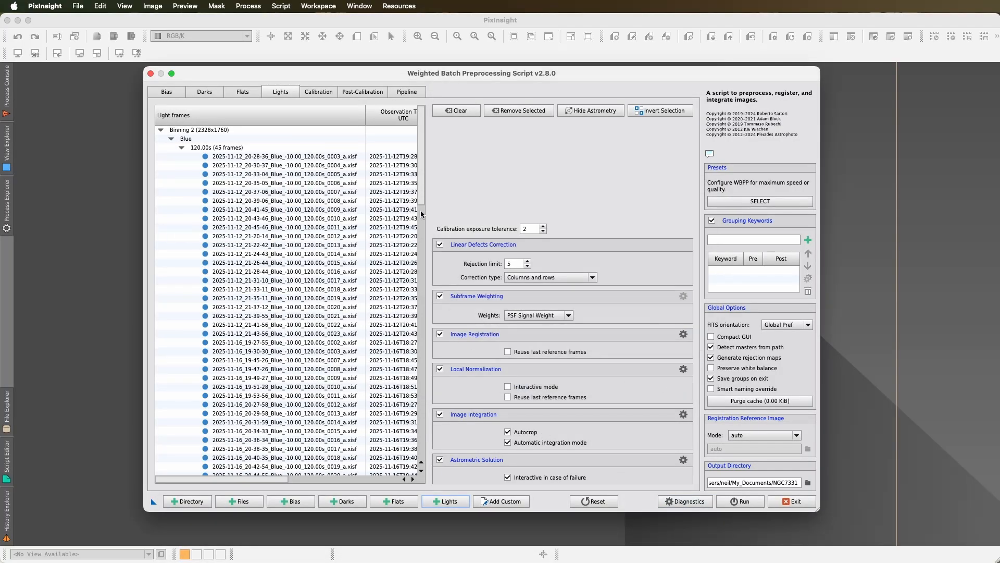
{"action": "left_click_drag", "start_coordinate": [420, 190], "coordinate": [396, 154]}
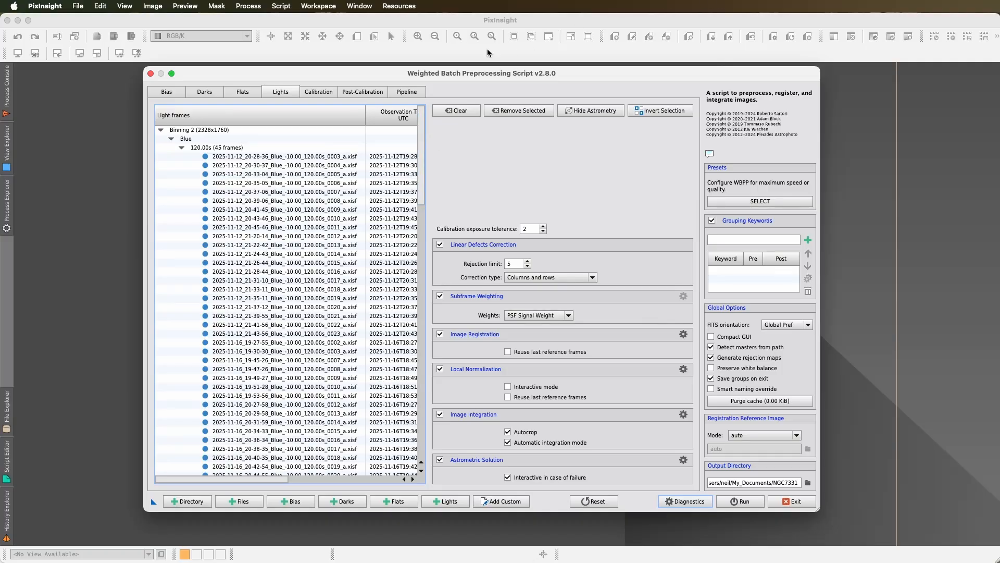
Add all red, green and blue flat FITS frames from the NGC7331/FLATS folder and check their grouping by filter
{"action": "left_click", "coordinate": [243, 92]}
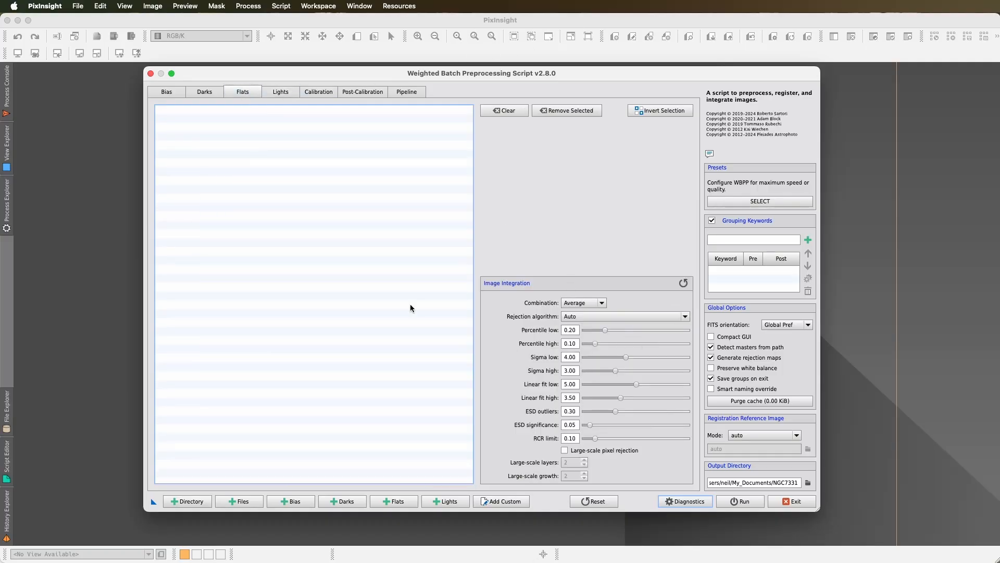
{"action": "left_click", "coordinate": [394, 501]}
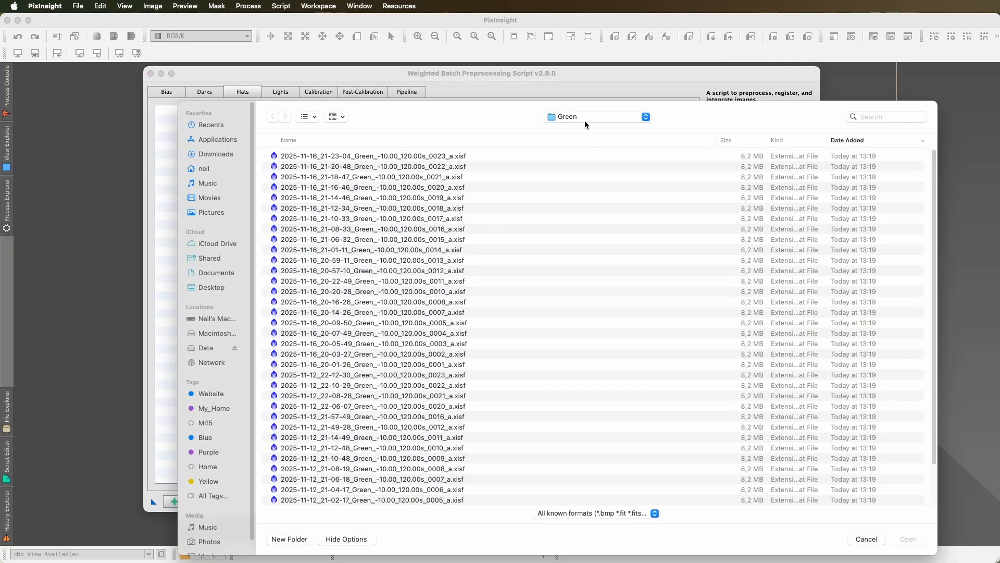
{"action": "left_click", "coordinate": [584, 121]}
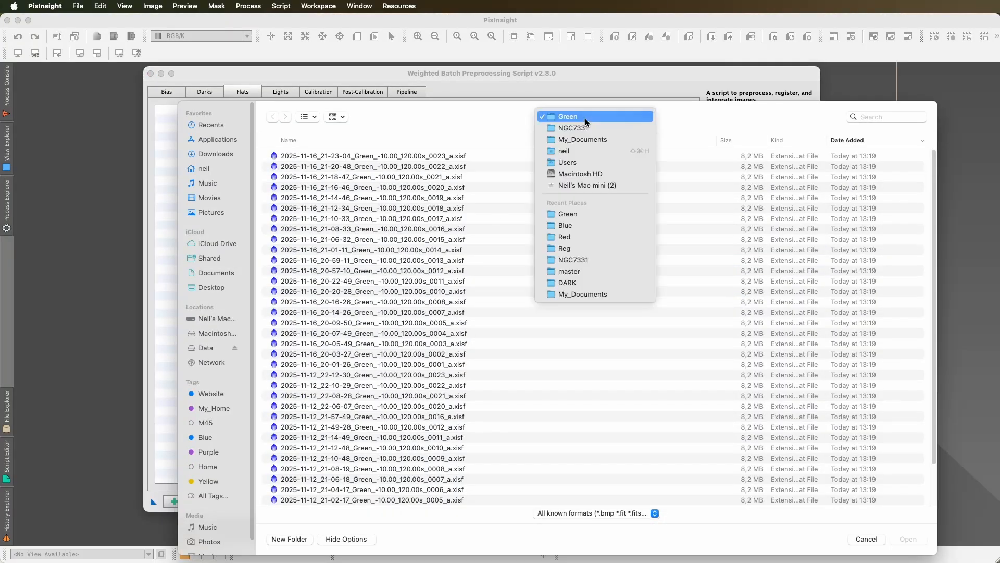
{"action": "left_click", "coordinate": [587, 126]}
{"action": "double_click", "coordinate": [305, 187]}
{"action": "left_click", "coordinate": [438, 157]}
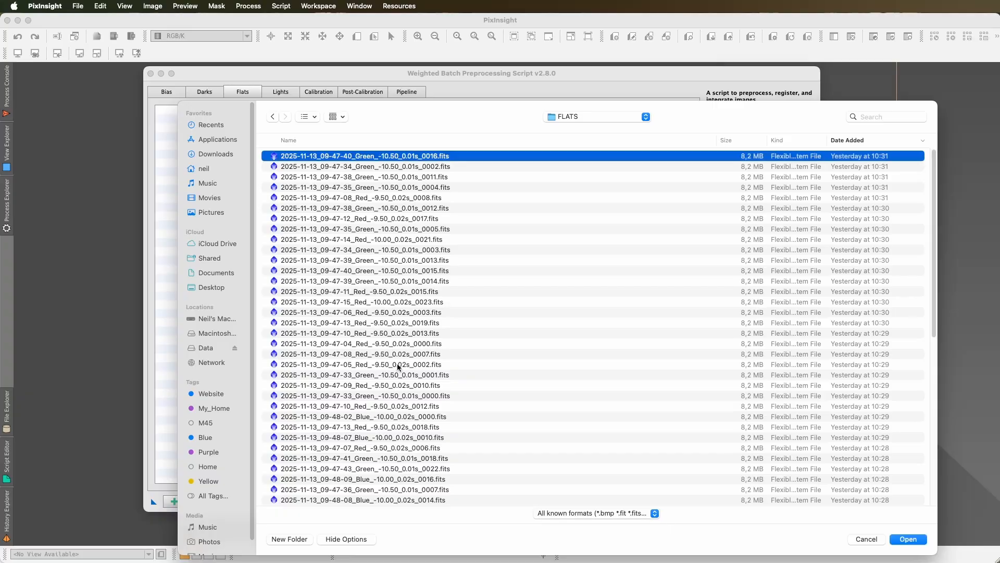
{"action": "key", "text": "super+a"}
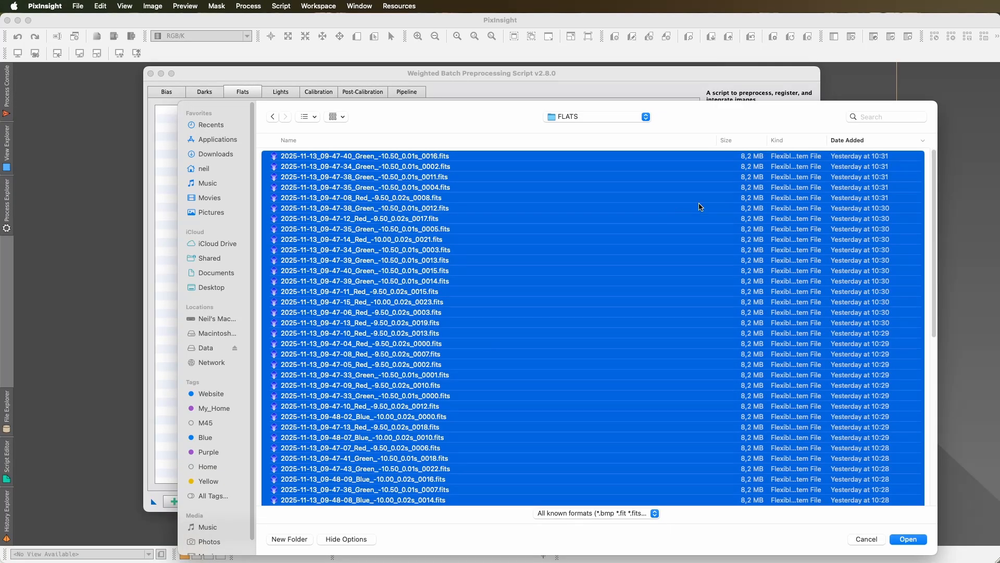
{"action": "scroll", "coordinate": [927, 261], "scroll_direction": "down", "scroll_amount": 10}
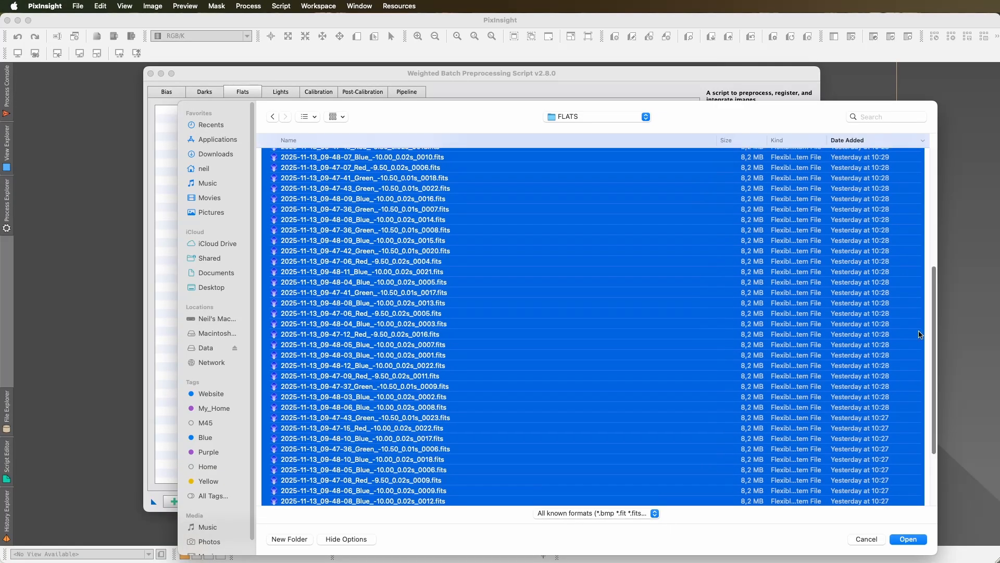
{"action": "left_click", "coordinate": [908, 538]}
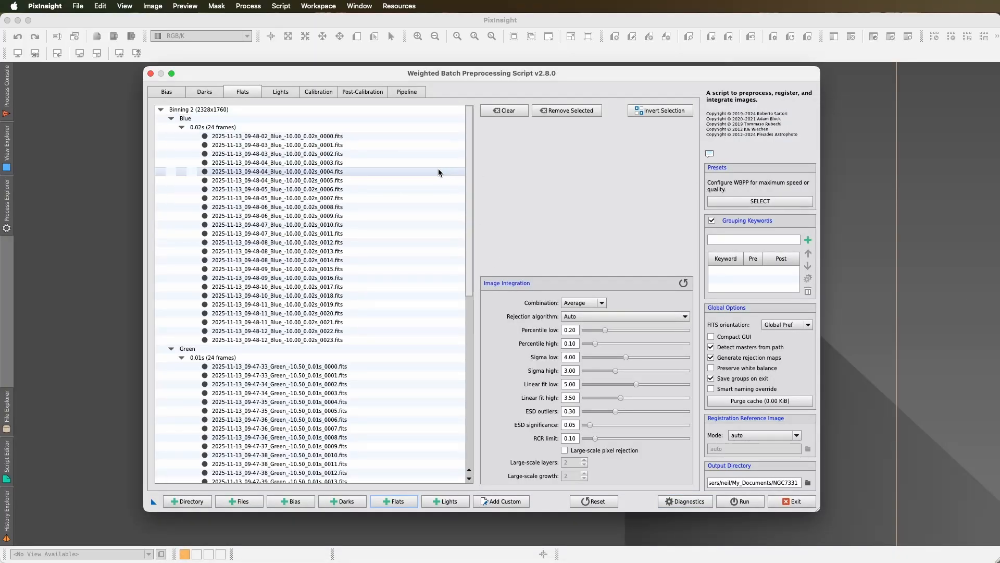
{"action": "left_click_drag", "start_coordinate": [467, 166], "coordinate": [437, 337]}
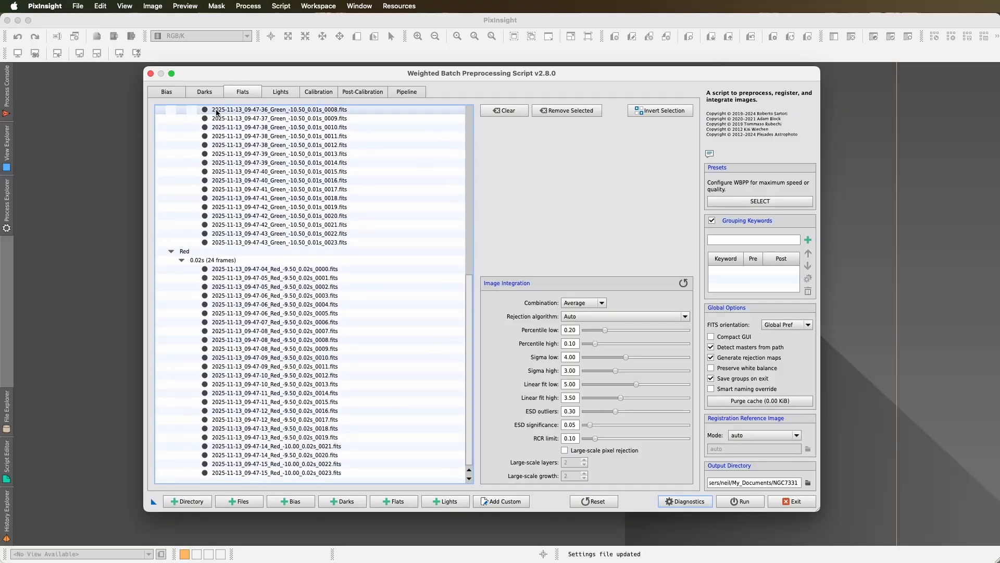
Add all 120-second dark FITS frames from the NGC7331/DARK folder as dark frames
{"action": "left_click", "coordinate": [200, 92]}
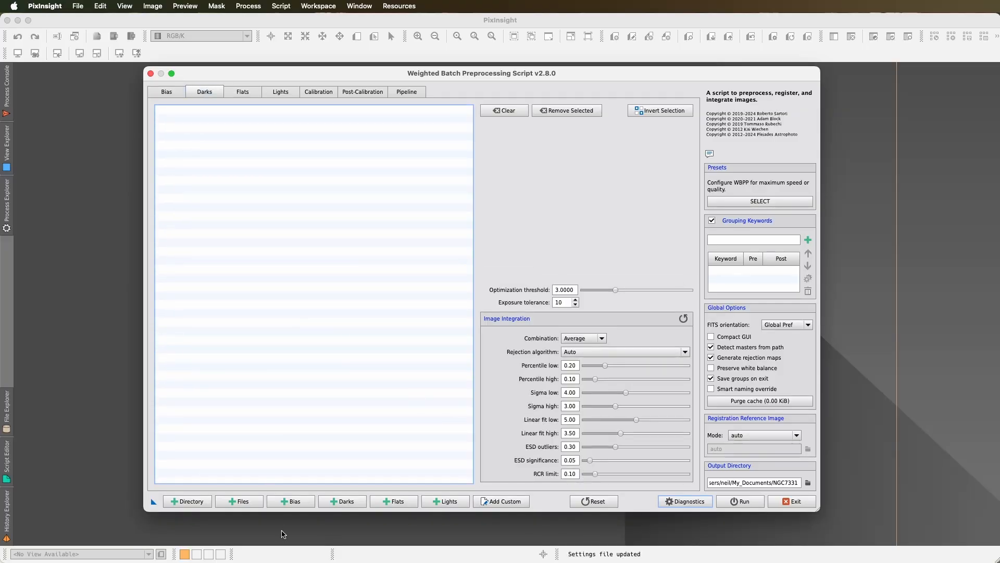
{"action": "left_click", "coordinate": [345, 502]}
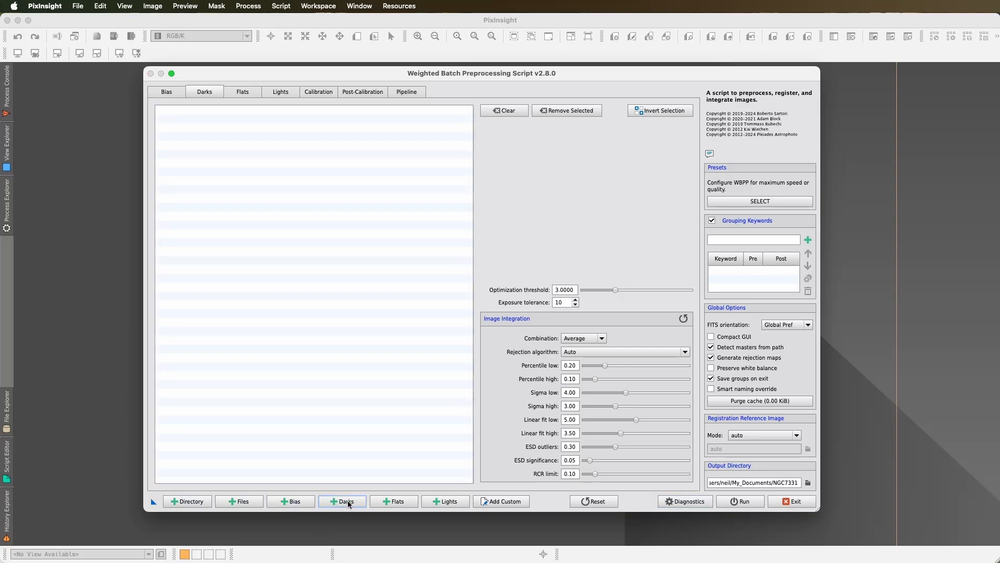
{"action": "left_click", "coordinate": [599, 117]}
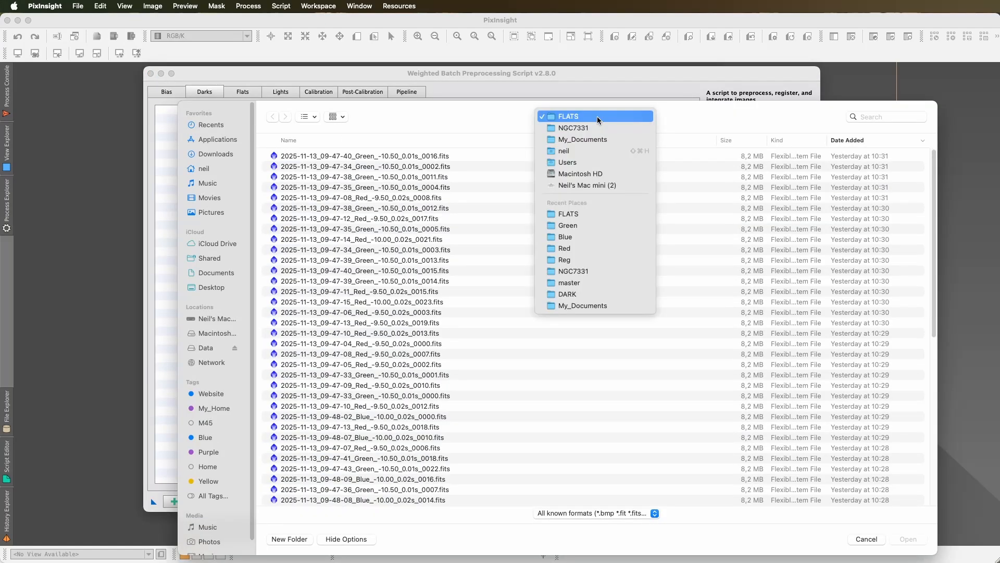
{"action": "left_click", "coordinate": [590, 127]}
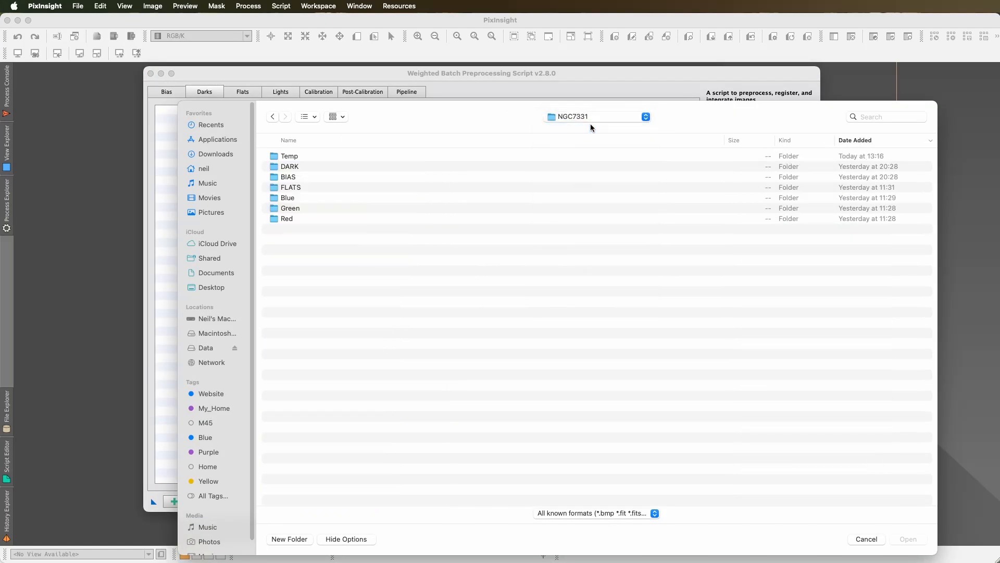
{"action": "double_click", "coordinate": [295, 166]}
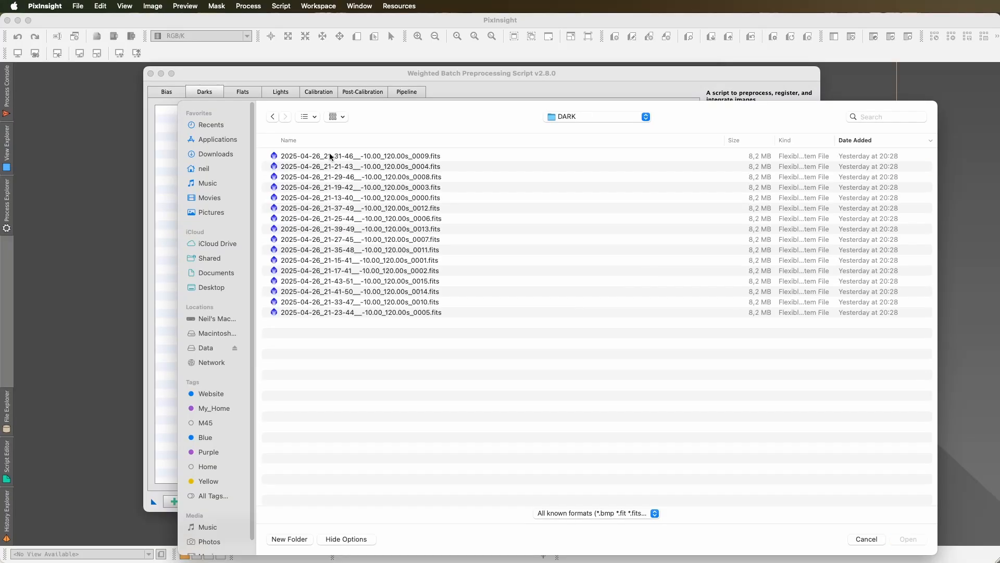
{"action": "left_click", "coordinate": [330, 156]}
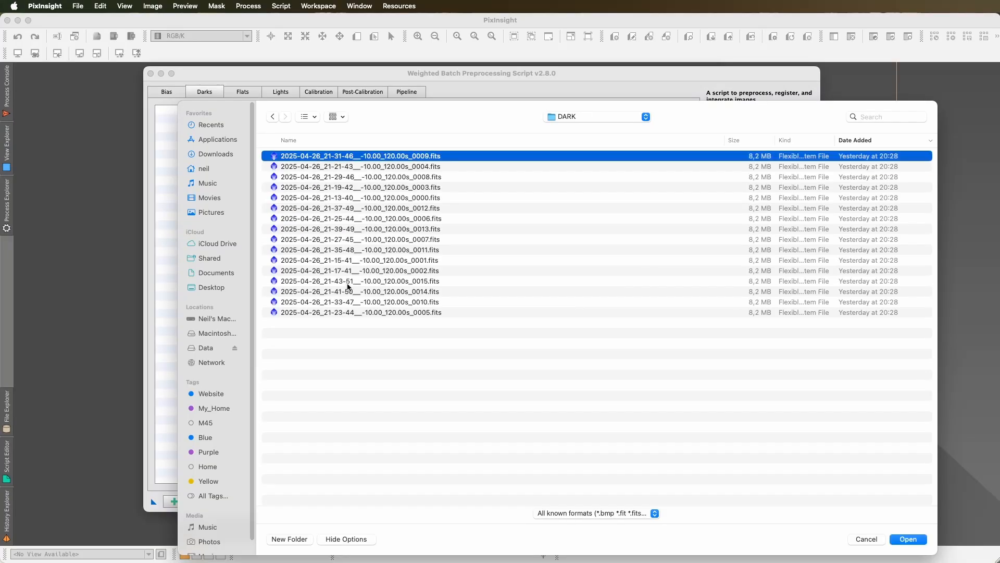
{"action": "left_click", "coordinate": [360, 312], "text": "shift"}
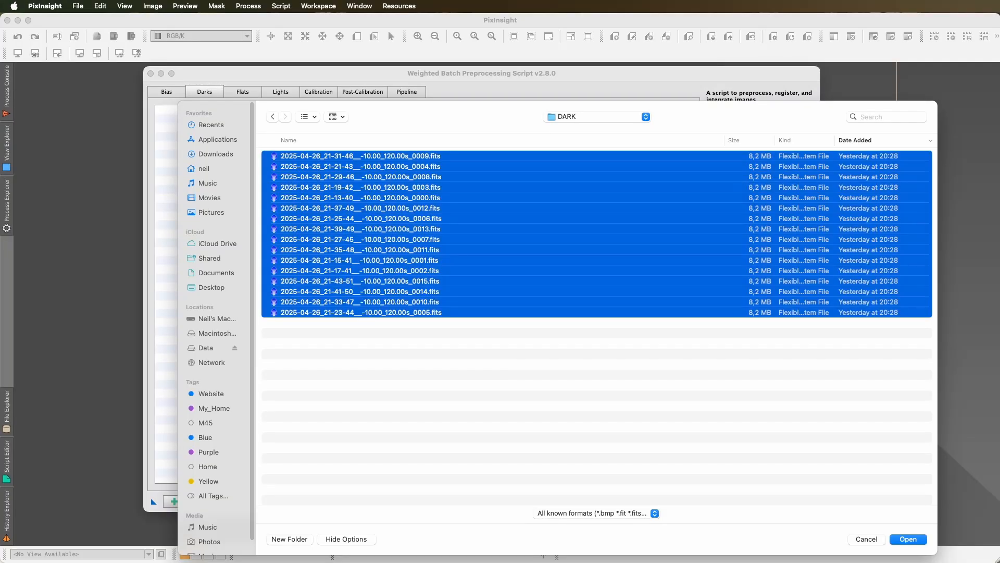
{"action": "left_click", "coordinate": [910, 539]}
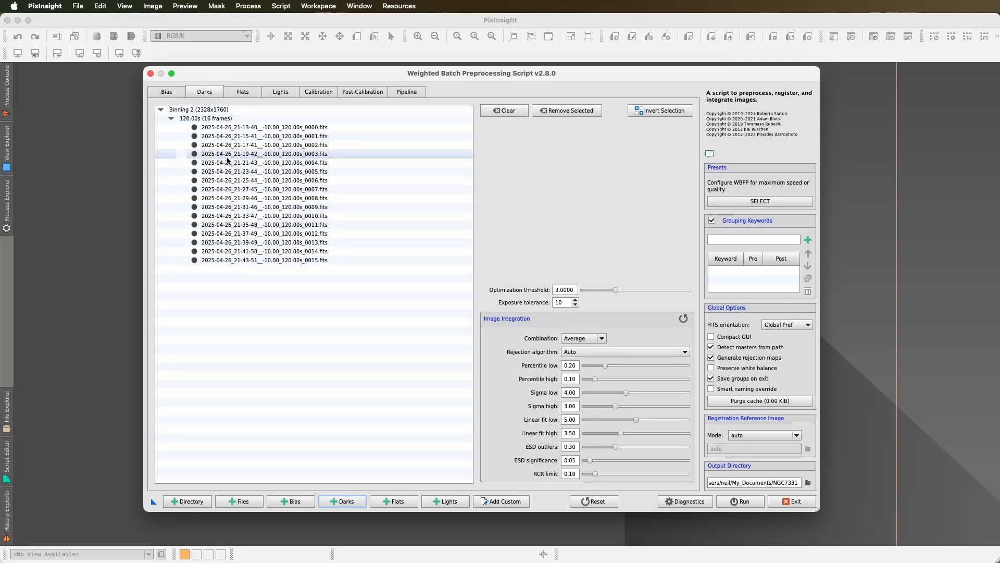
Add all bias FITS frames from the NGC7331/BIAS folder as bias frames
{"action": "left_click", "coordinate": [166, 96]}
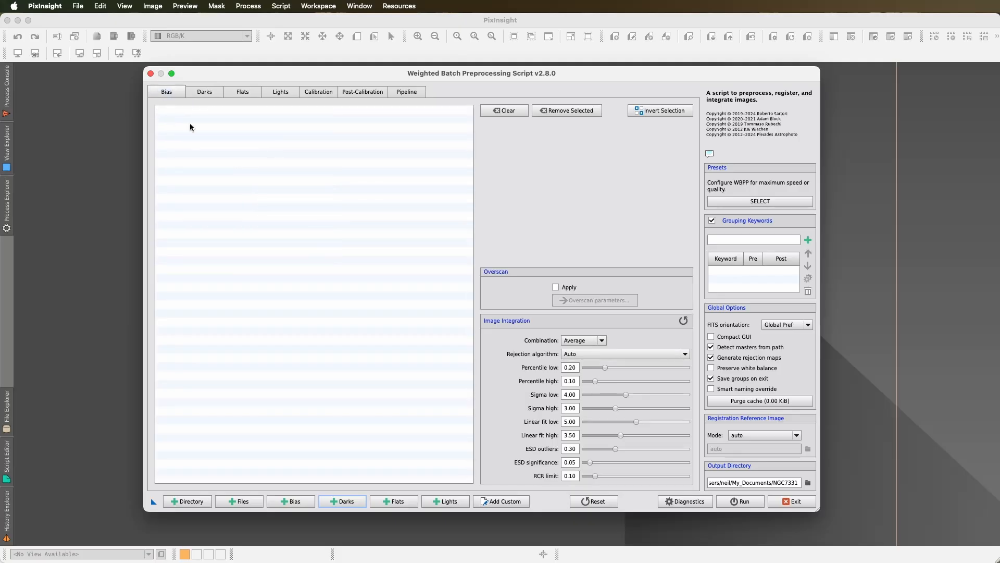
{"action": "left_click", "coordinate": [290, 502]}
{"action": "left_click", "coordinate": [591, 116]}
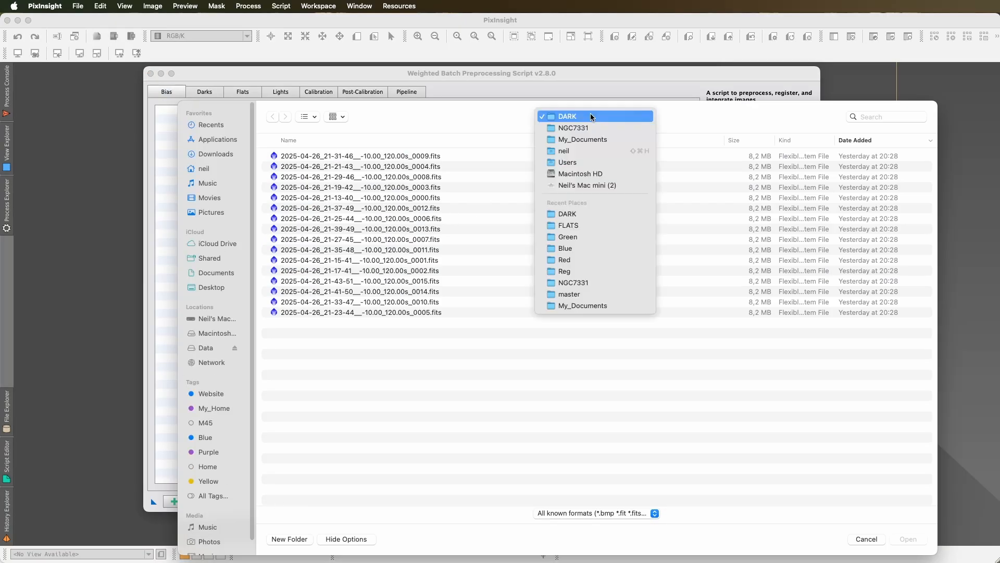
{"action": "left_click", "coordinate": [588, 127]}
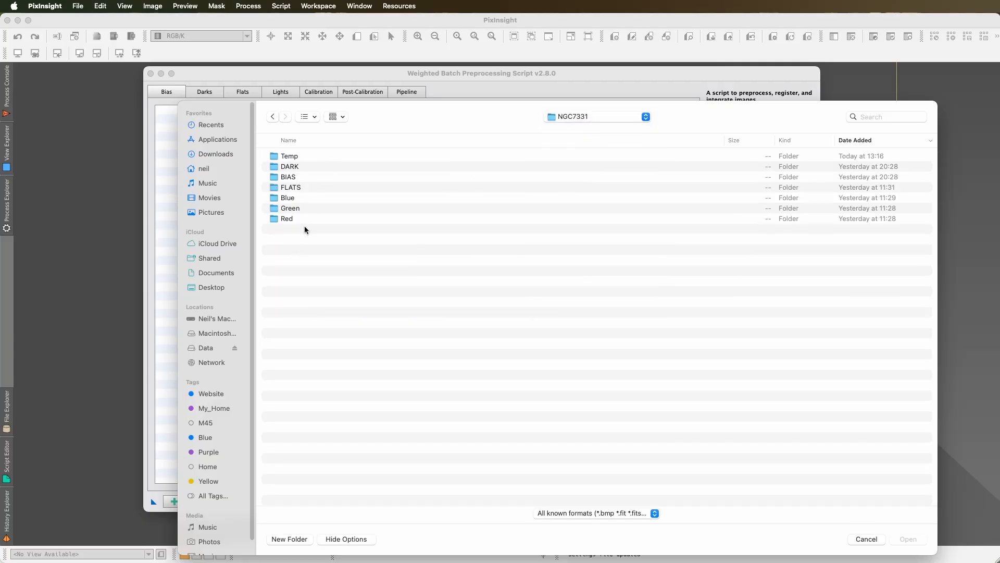
{"action": "double_click", "coordinate": [297, 176]}
{"action": "left_click", "coordinate": [304, 158]}
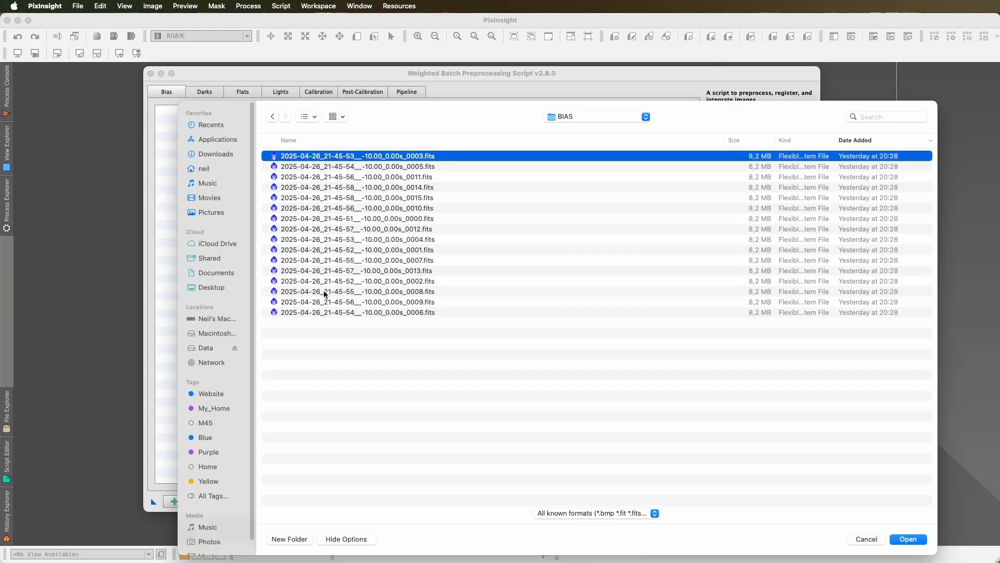
{"action": "left_click", "coordinate": [333, 312], "text": "shift"}
{"action": "left_click", "coordinate": [913, 539]}
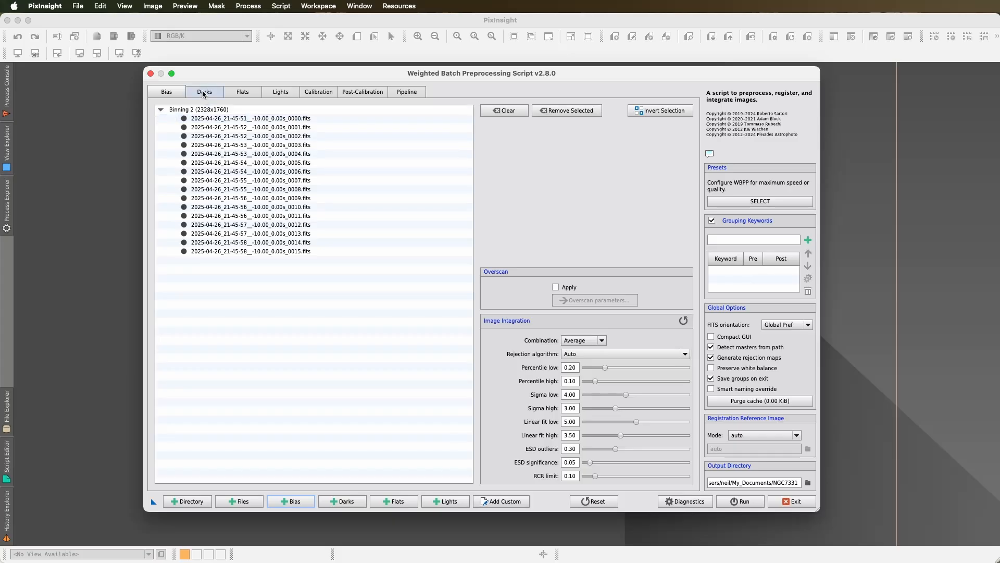
Review the loaded dark, flat and light frames, checking that each filter group and exposure is present
{"action": "left_click", "coordinate": [203, 92]}
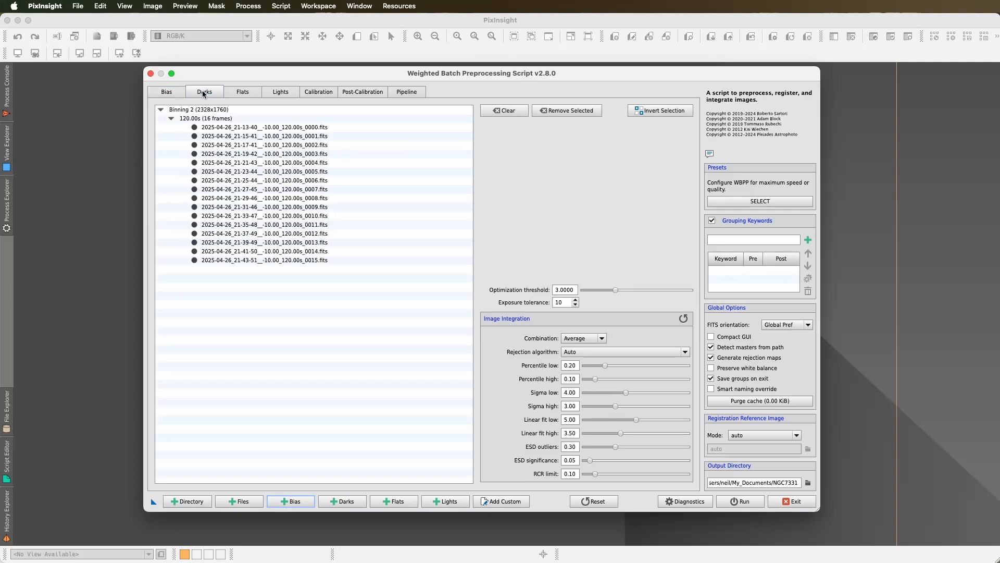
{"action": "left_click", "coordinate": [238, 92]}
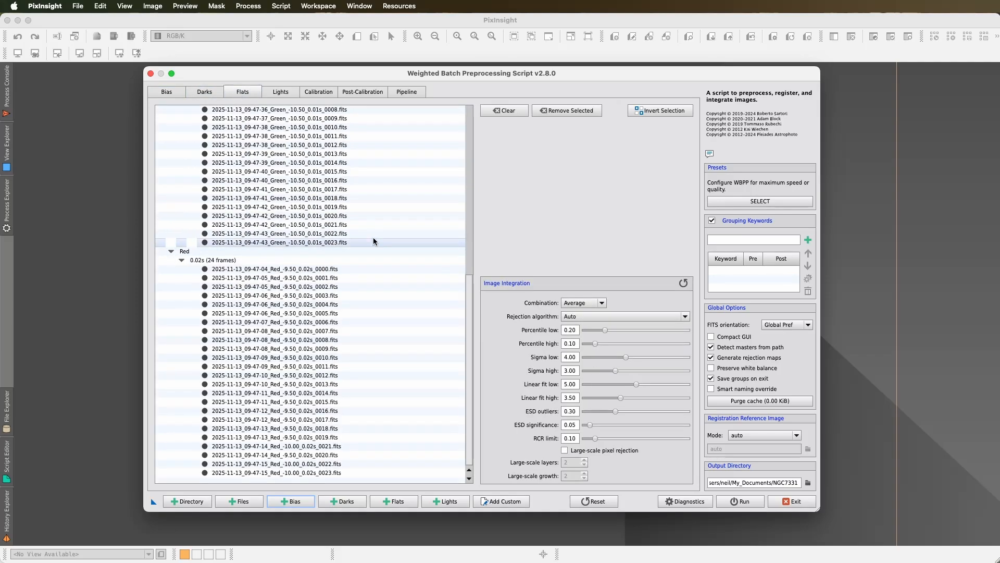
{"action": "scroll", "coordinate": [373, 237], "scroll_direction": "up", "scroll_amount": 10}
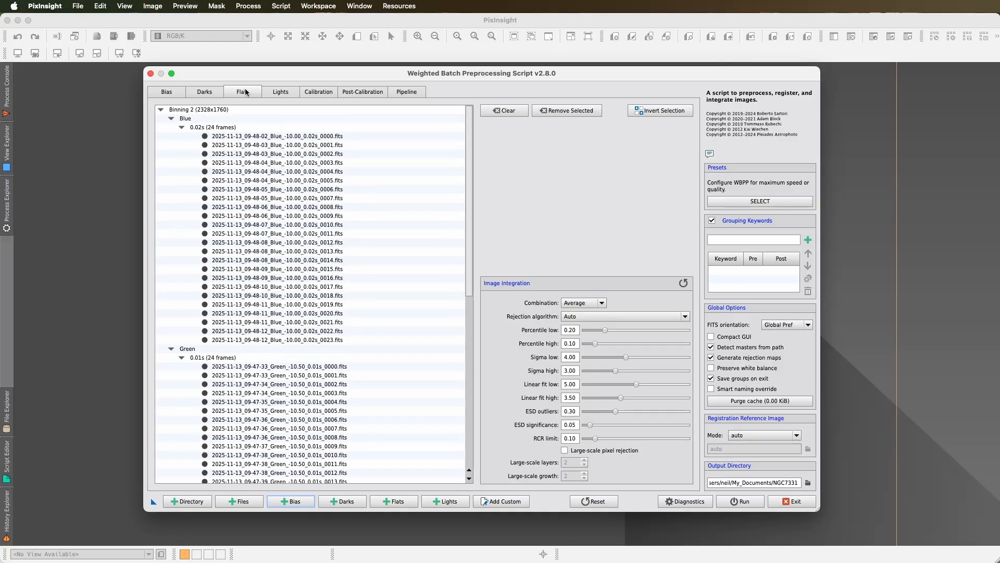
{"action": "left_click", "coordinate": [277, 92]}
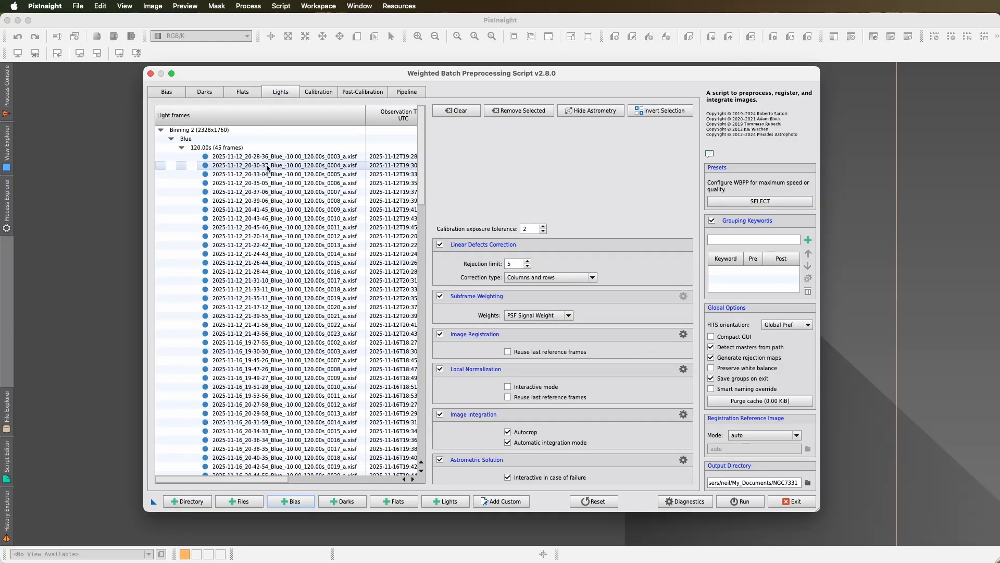
{"action": "scroll", "coordinate": [273, 166], "scroll_direction": "down", "scroll_amount": 15}
{"action": "scroll", "coordinate": [268, 167], "scroll_direction": "down", "scroll_amount": 12}
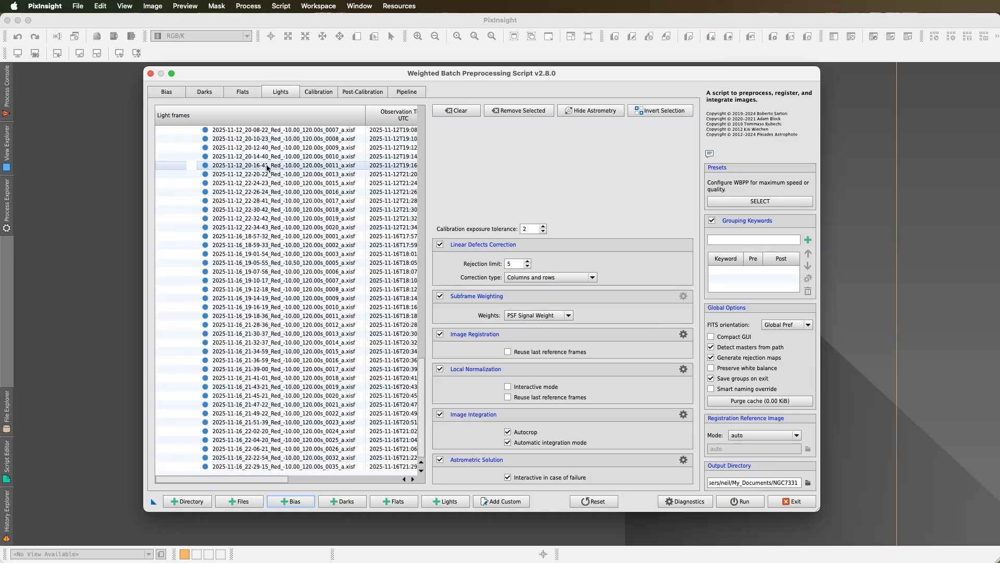
{"action": "scroll", "coordinate": [267, 168], "scroll_direction": "up", "scroll_amount": 20}
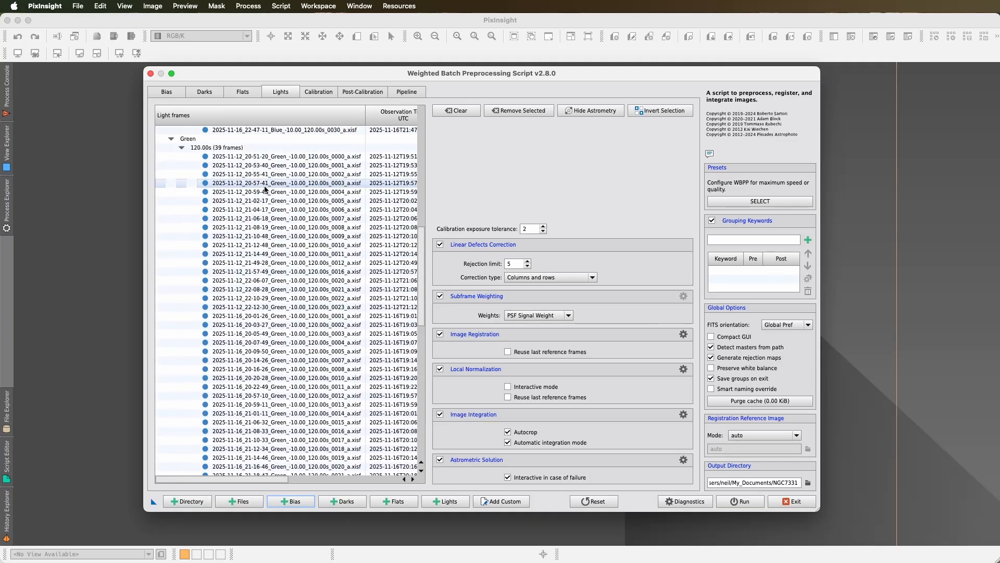
{"action": "scroll", "coordinate": [260, 182], "scroll_direction": "up", "scroll_amount": 10}
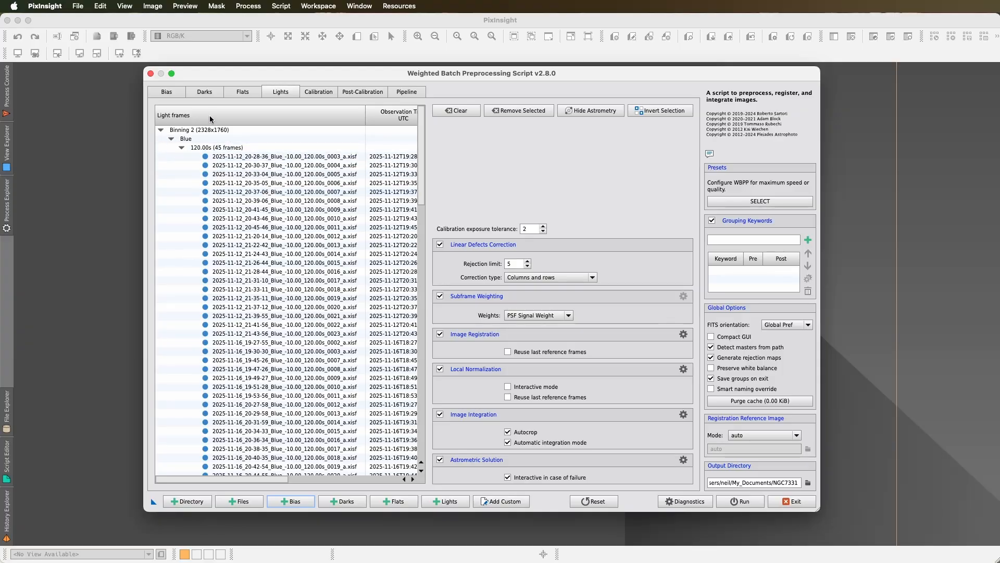
{"action": "left_click", "coordinate": [204, 92]}
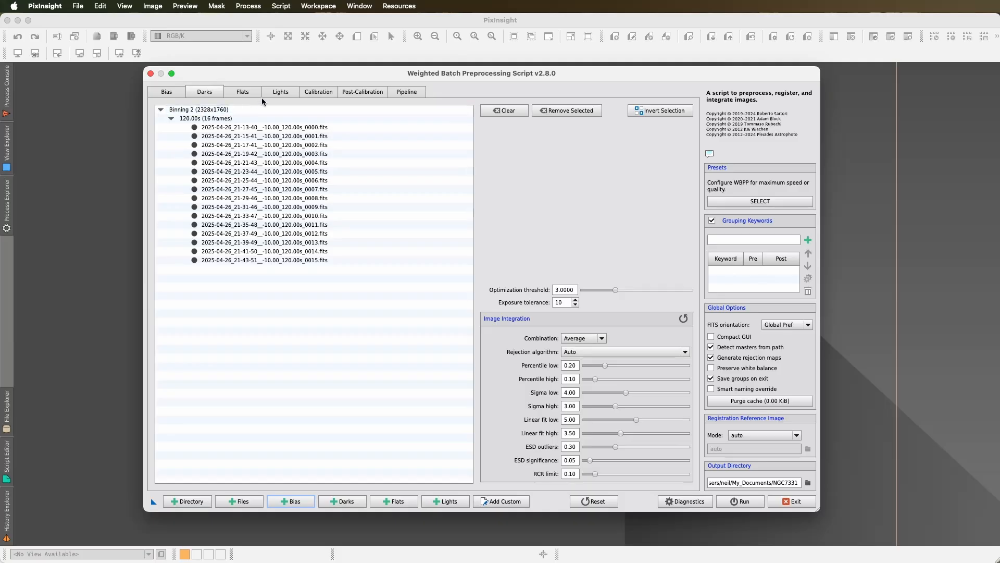
{"action": "left_click", "coordinate": [282, 92]}
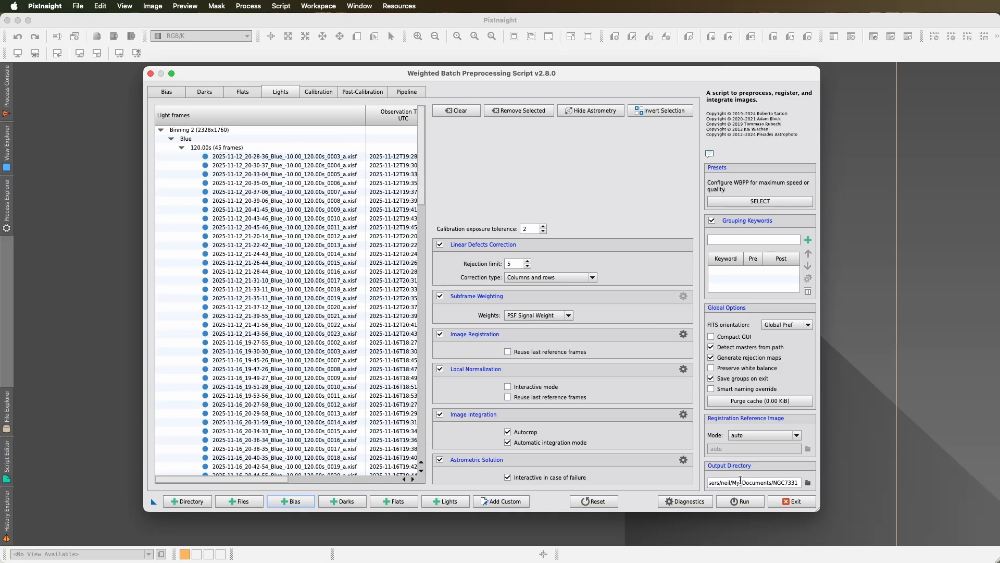
Set the output directory to the NGC7331 folder and show the calibration overview of the loaded frame groups
{"action": "left_click", "coordinate": [809, 483]}
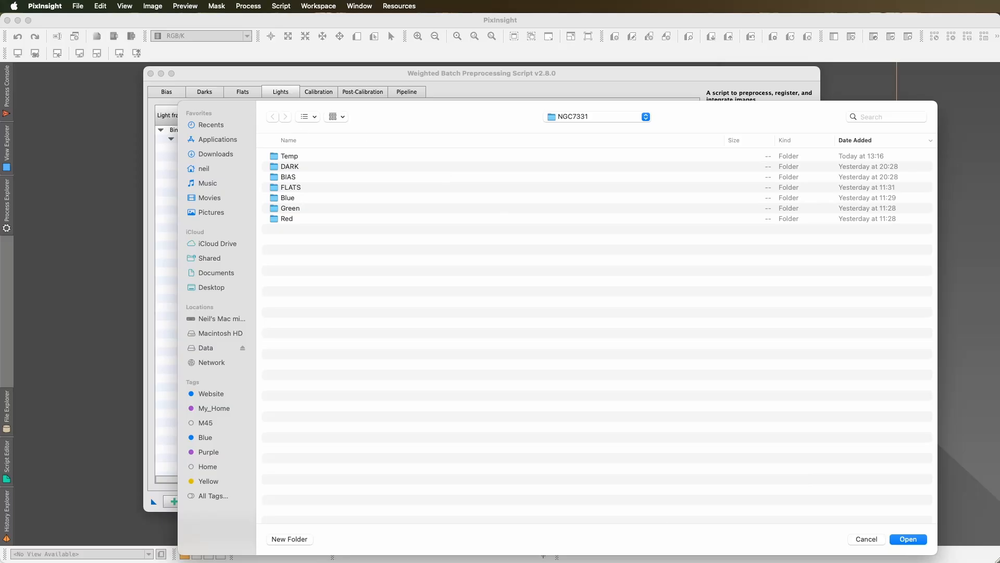
{"action": "left_click", "coordinate": [905, 540]}
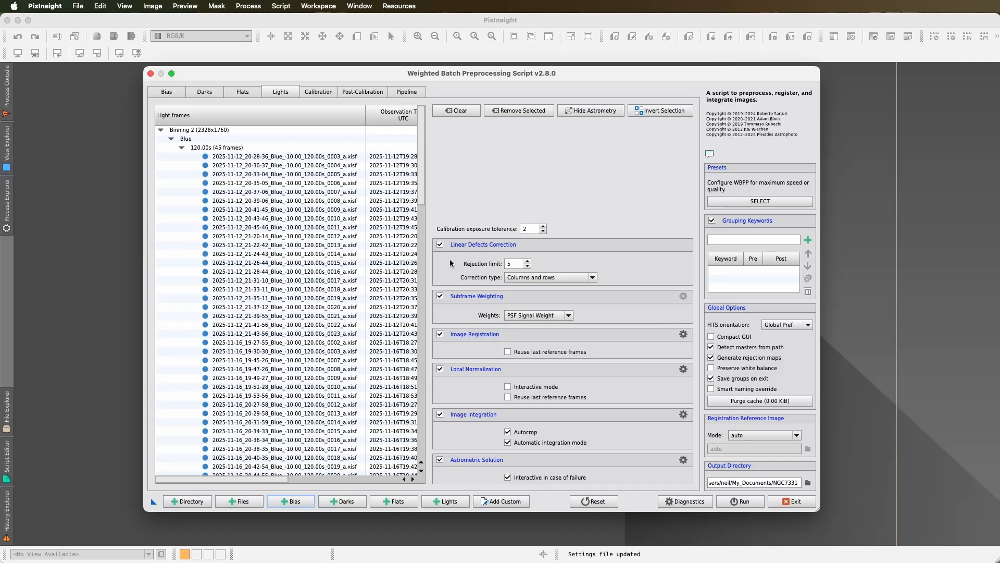
{"action": "left_click", "coordinate": [321, 92]}
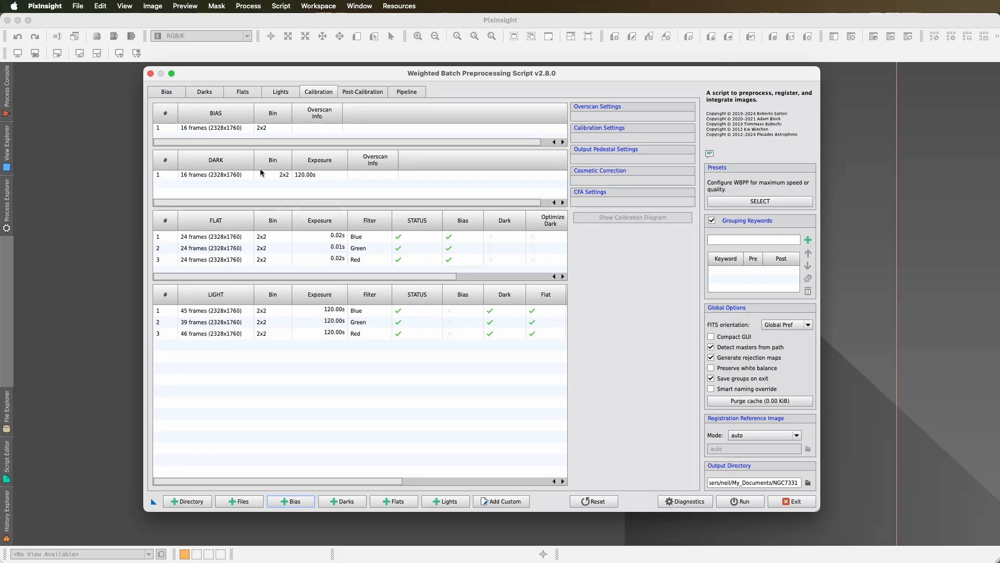
Review the calibration overview, the post-calibration settings for the light groups and the planned pipeline operations
{"action": "left_click", "coordinate": [277, 238]}
{"action": "left_click", "coordinate": [363, 93]}
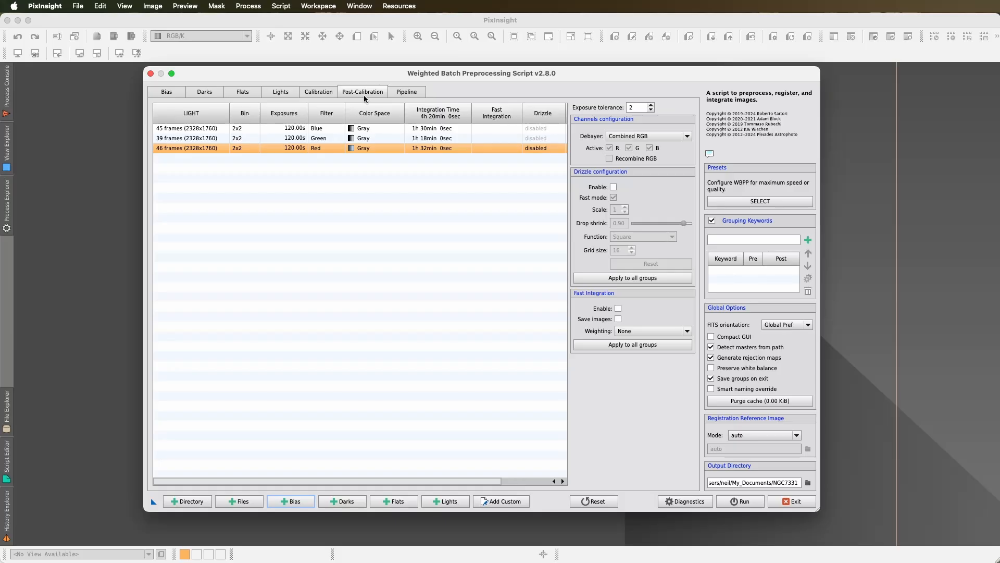
{"action": "left_click", "coordinate": [411, 93]}
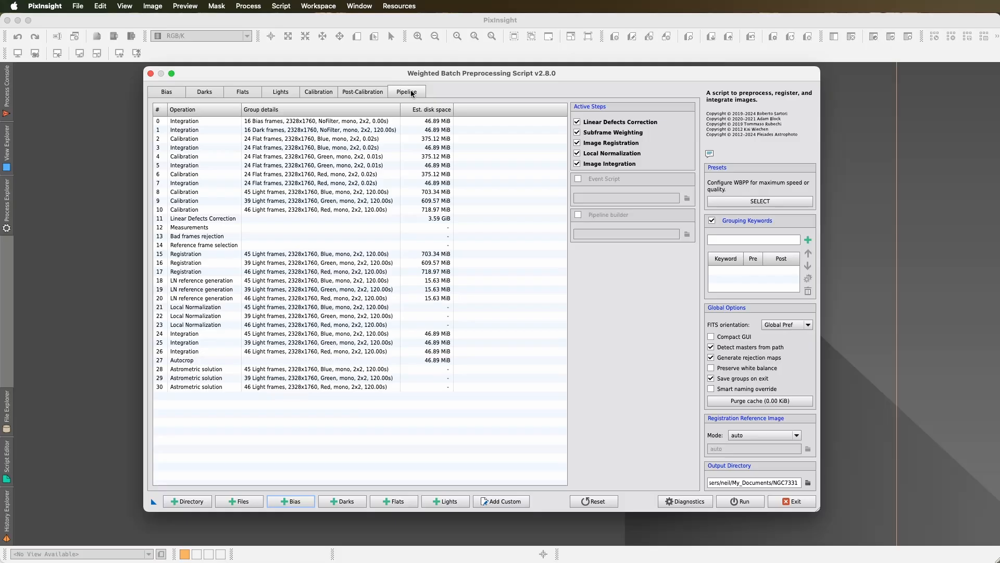
{"action": "left_click", "coordinate": [354, 91]}
{"action": "left_click", "coordinate": [327, 92]}
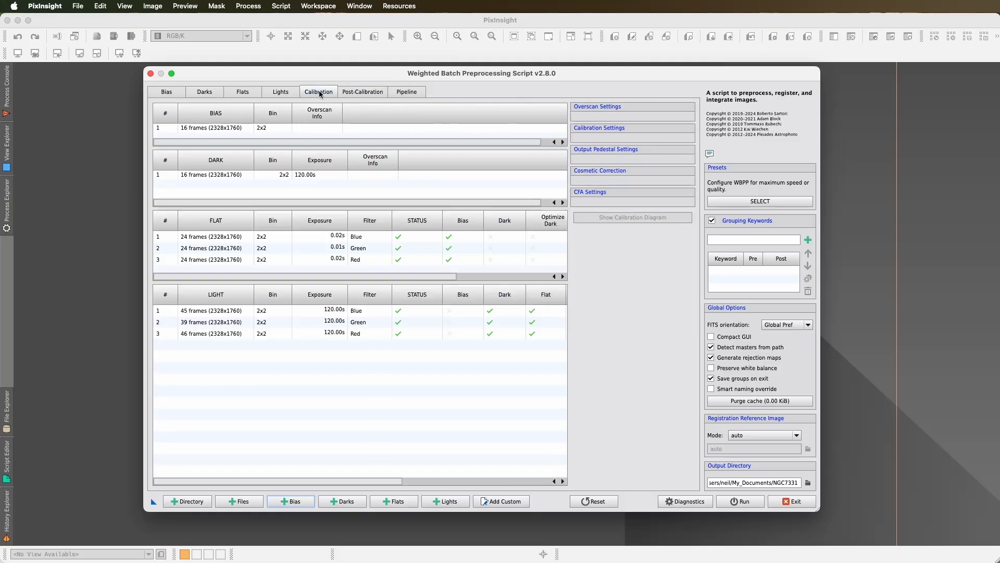
Set the light frames' Image Integration rejection algorithm to Winsorized Sigma Clipping
{"action": "left_click", "coordinate": [281, 93]}
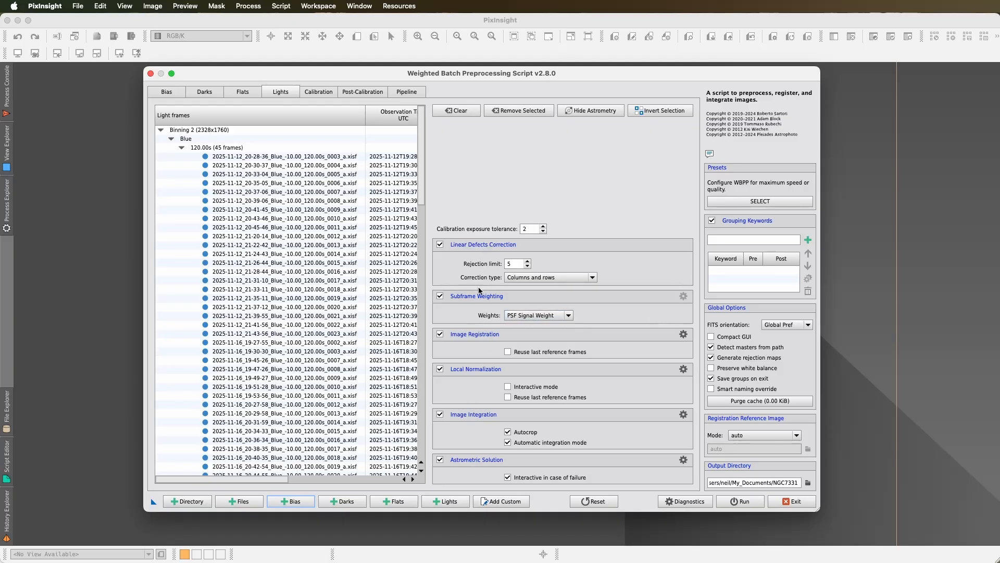
{"action": "left_click", "coordinate": [683, 414]}
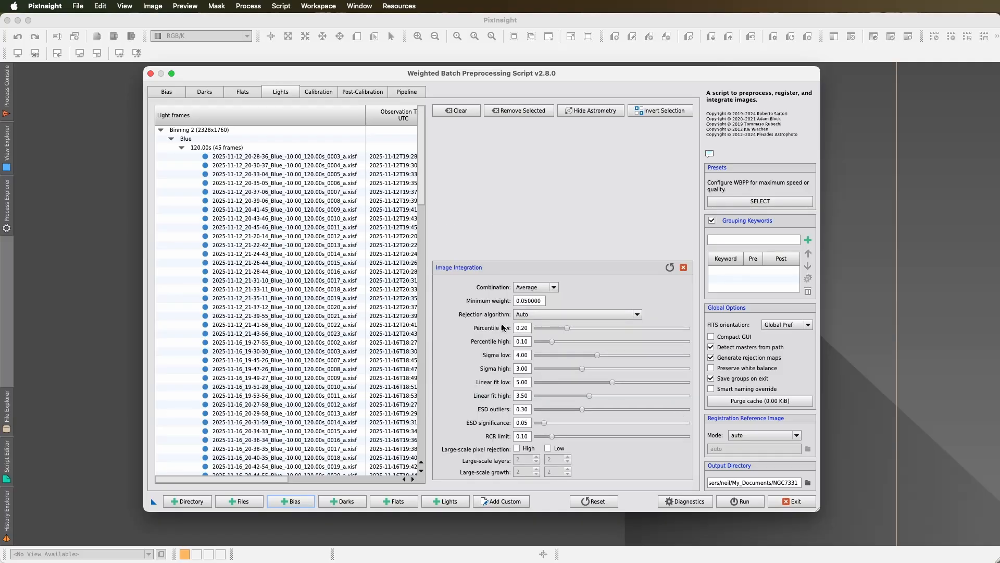
{"action": "mouse_move", "coordinate": [481, 318]}
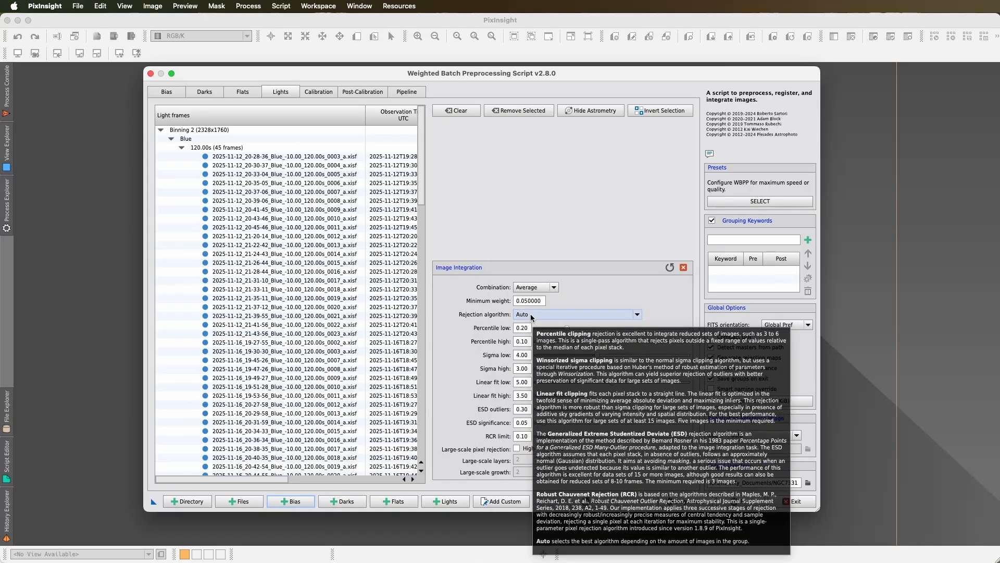
{"action": "left_click", "coordinate": [532, 316]}
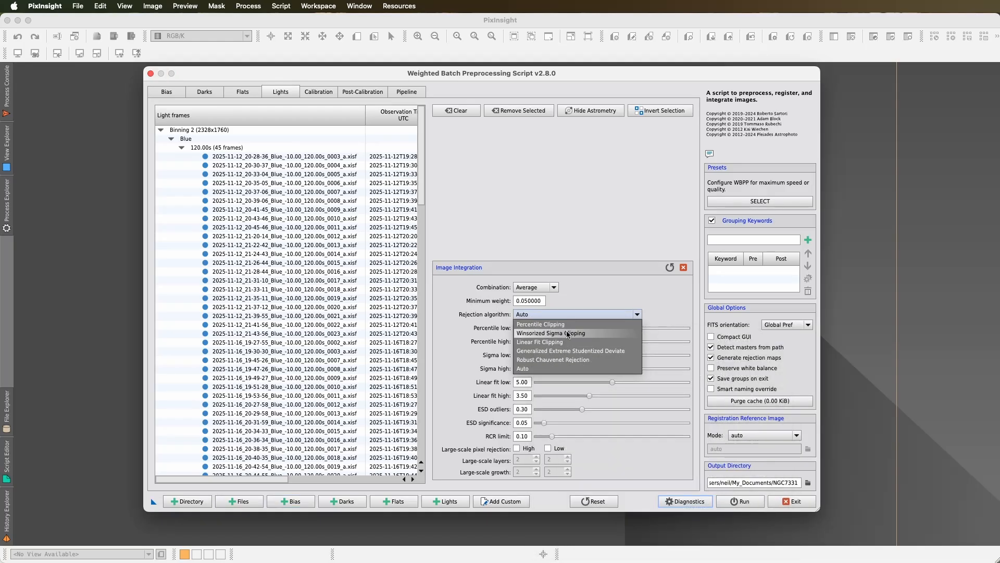
{"action": "left_click", "coordinate": [568, 333]}
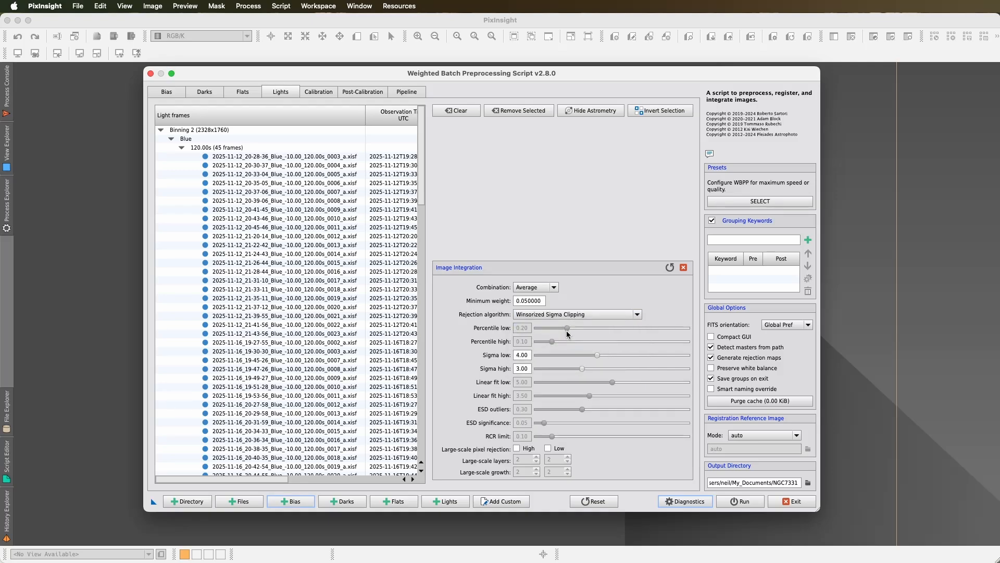
{"action": "left_click", "coordinate": [571, 316]}
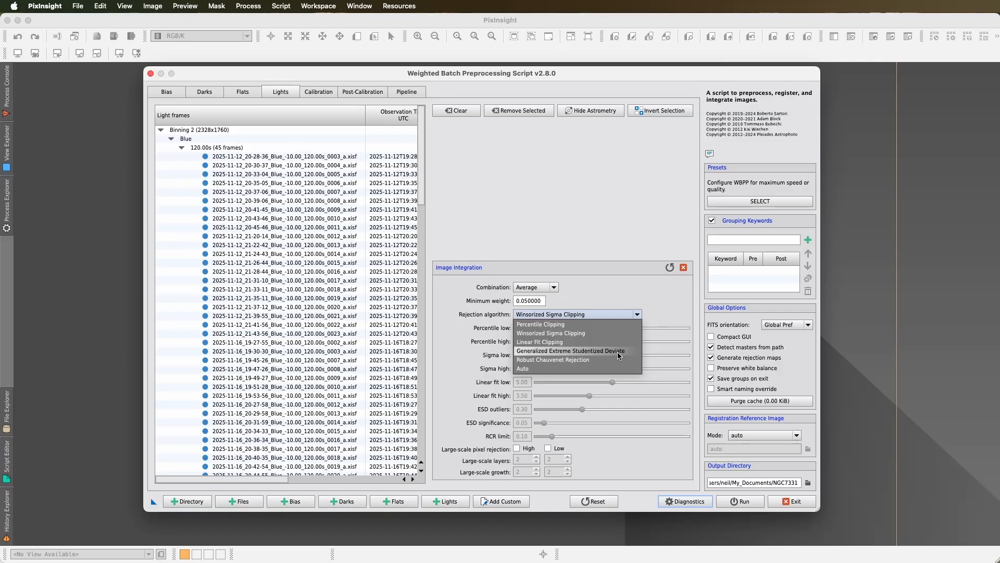
{"action": "left_click", "coordinate": [564, 334]}
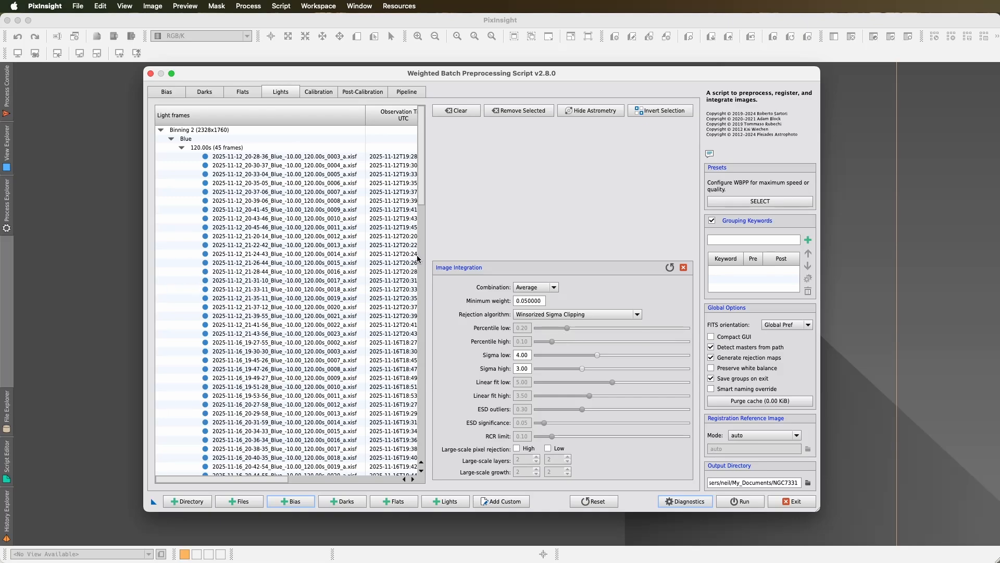
Recheck the calibration and post-calibration overviews and return to the light frames' integration settings
{"action": "left_click", "coordinate": [321, 90]}
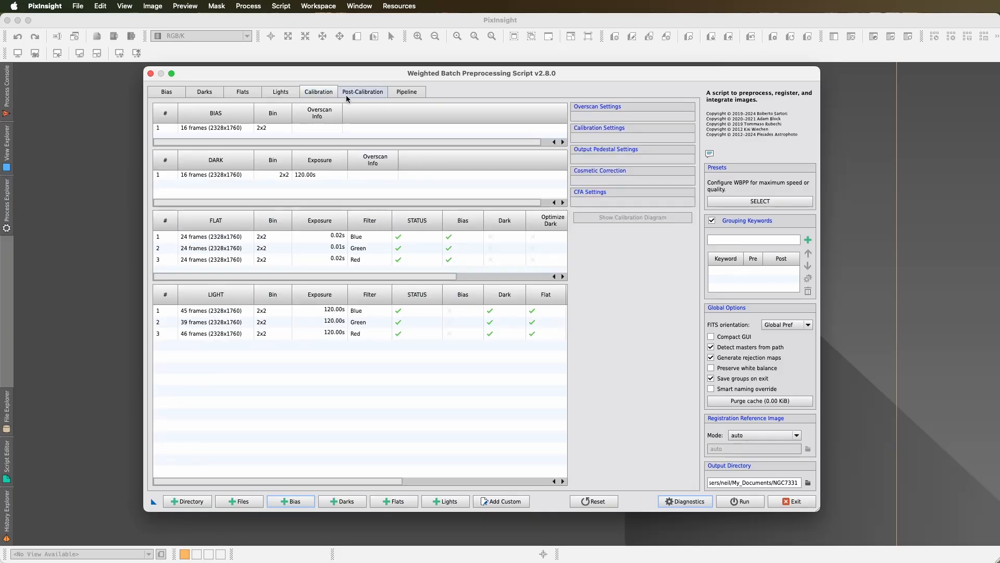
{"action": "left_click", "coordinate": [364, 94]}
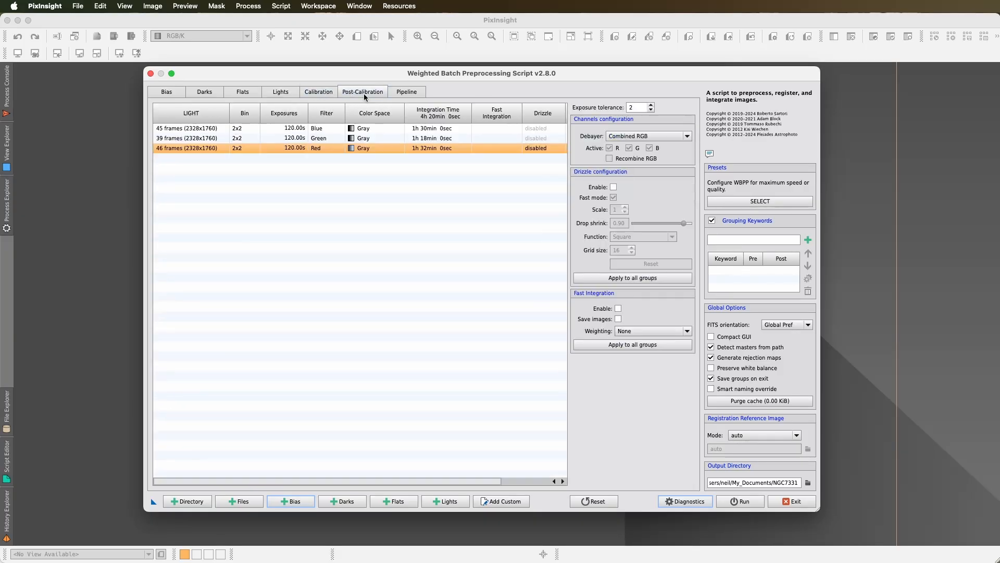
{"action": "left_click", "coordinate": [319, 92]}
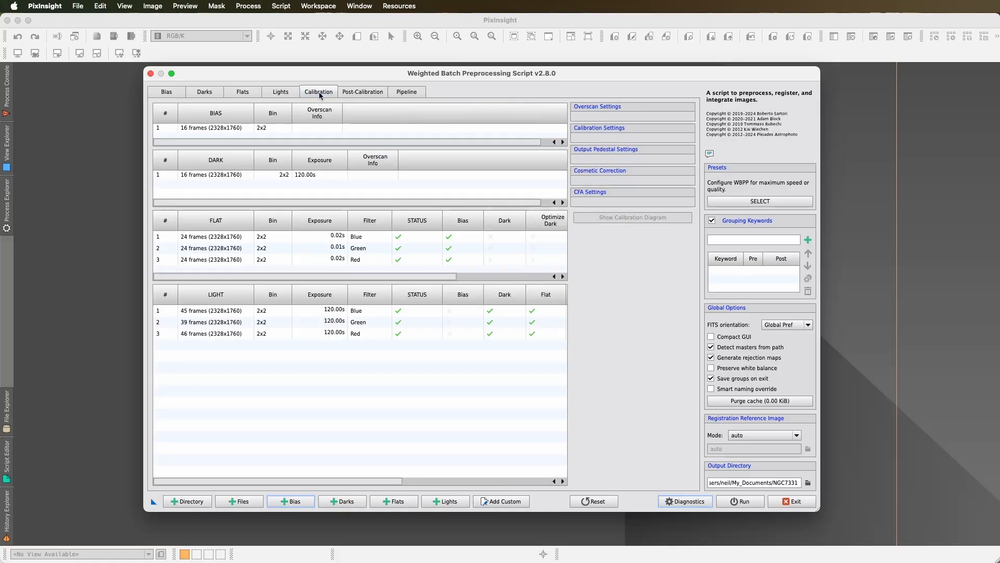
{"action": "left_click", "coordinate": [281, 93]}
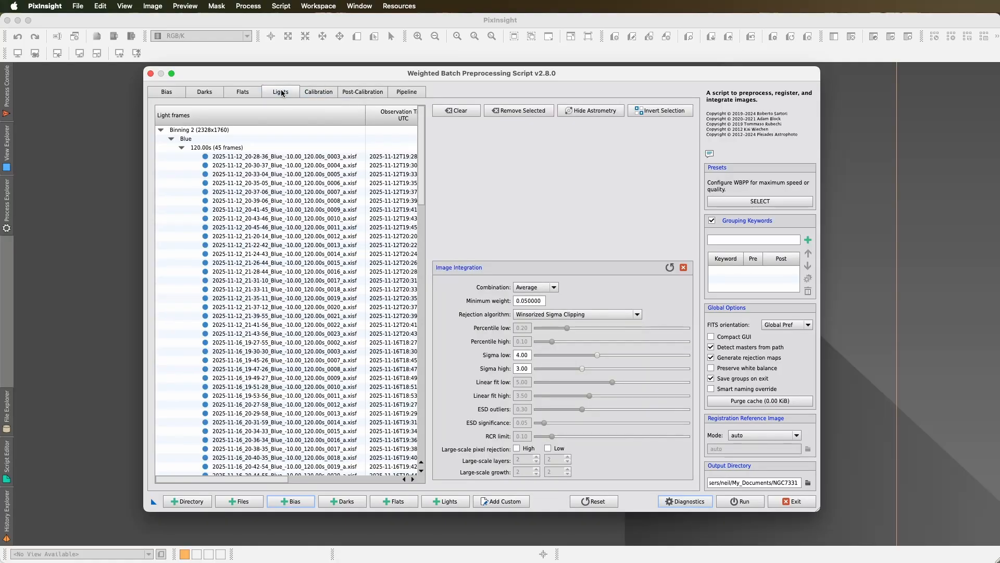